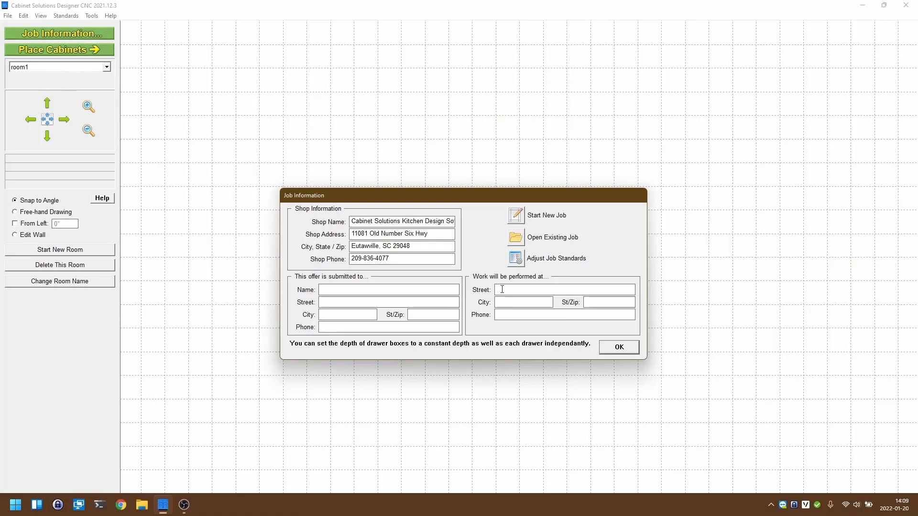
# - Close the job information without entering details and review the job's material thickness standards
pyautogui.click(628, 351)
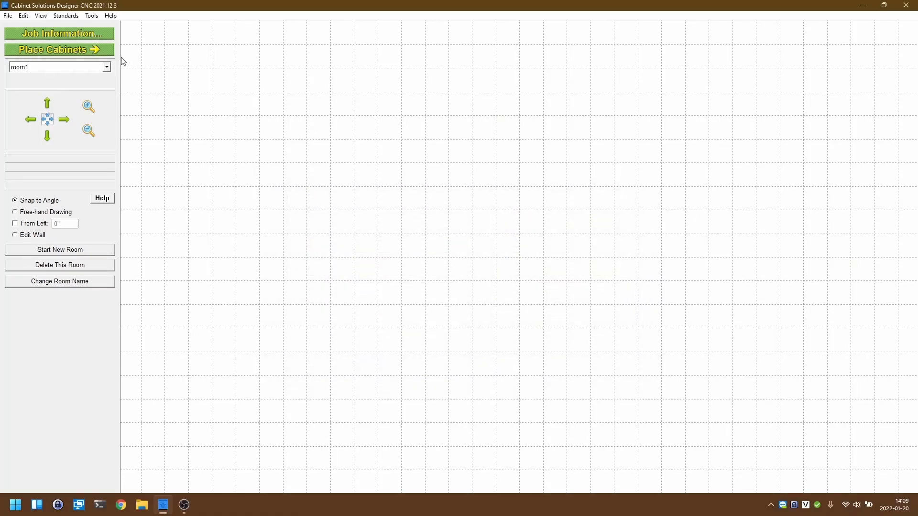
pyautogui.click(66, 16)
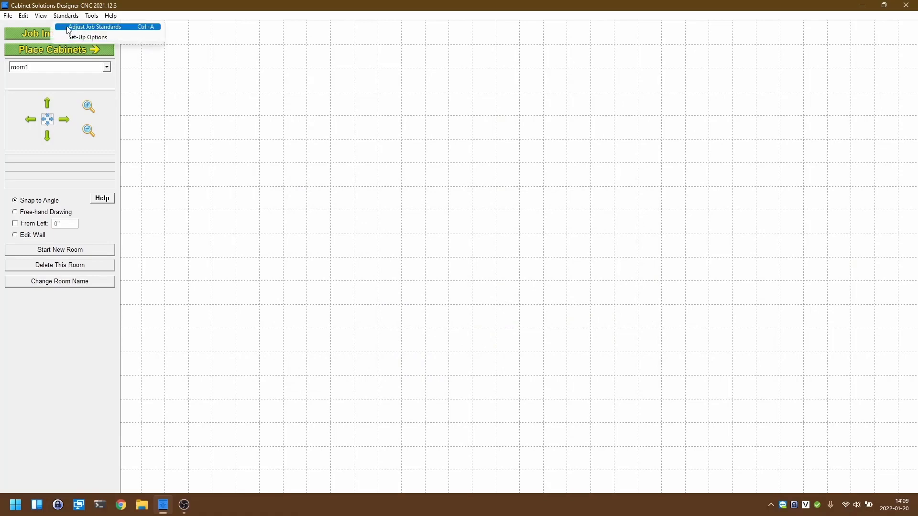
pyautogui.click(68, 27)
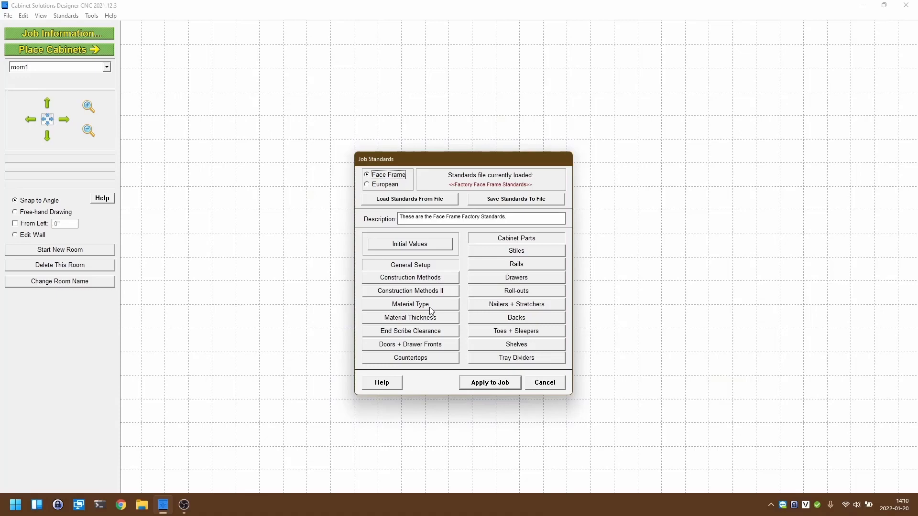
pyautogui.click(430, 319)
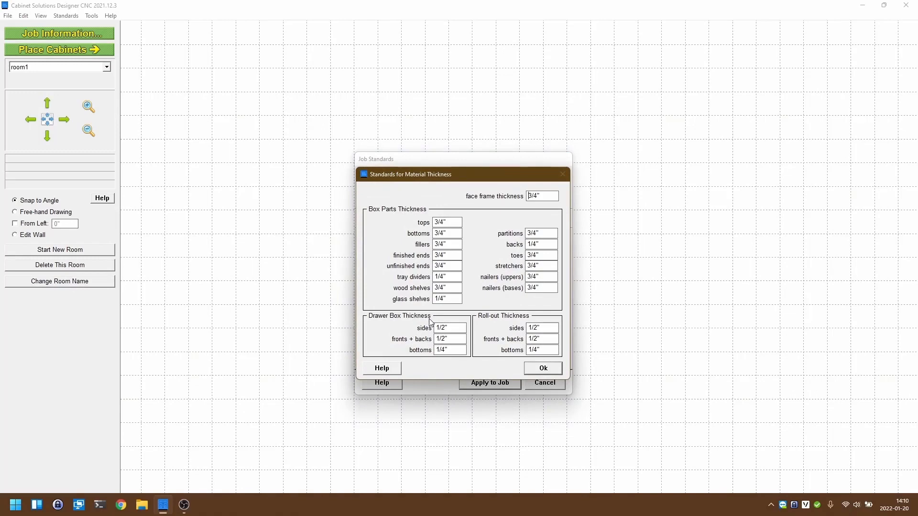
pyautogui.click(542, 368)
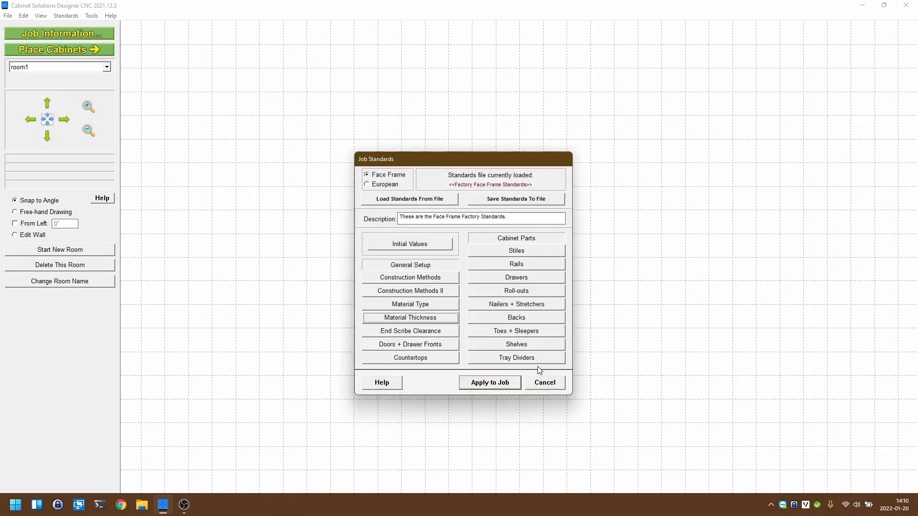
# - Review the cabinet material types and the editable material list, and apply the Face Frame standards to the job
pyautogui.click(443, 306)
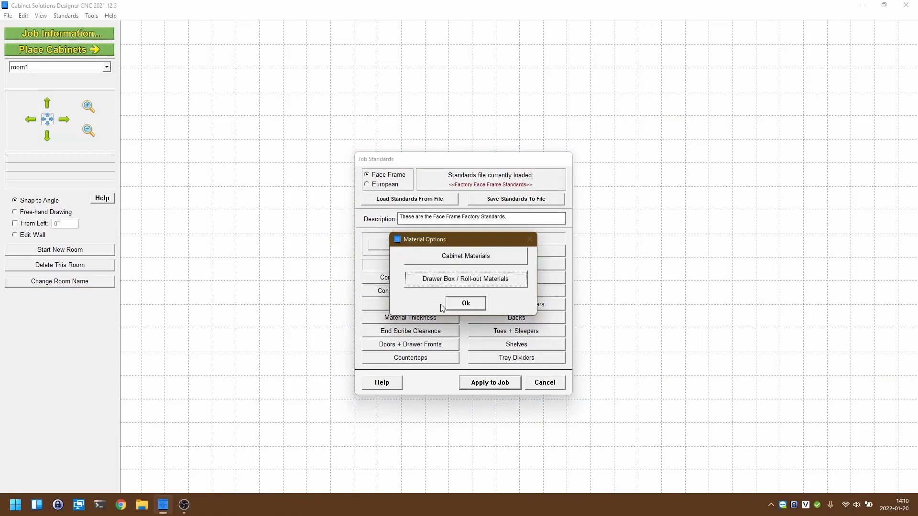
pyautogui.click(440, 259)
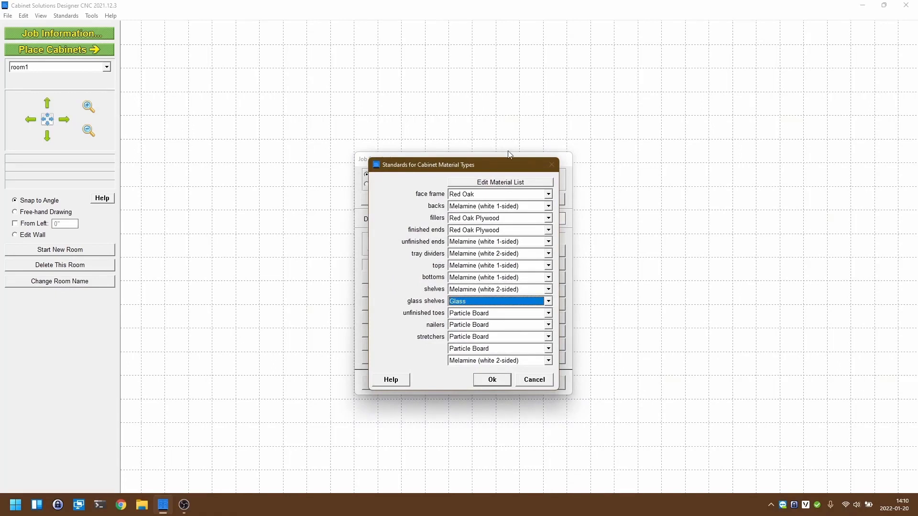
pyautogui.click(508, 184)
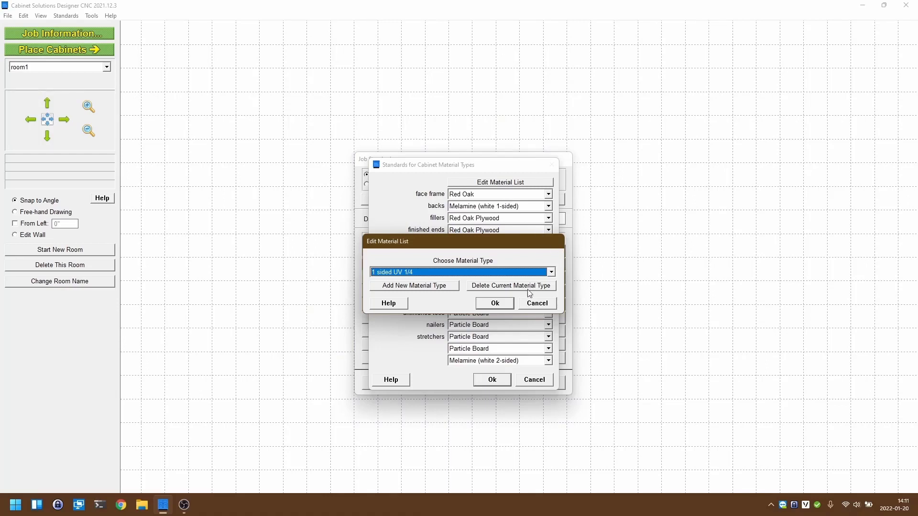
pyautogui.click(510, 304)
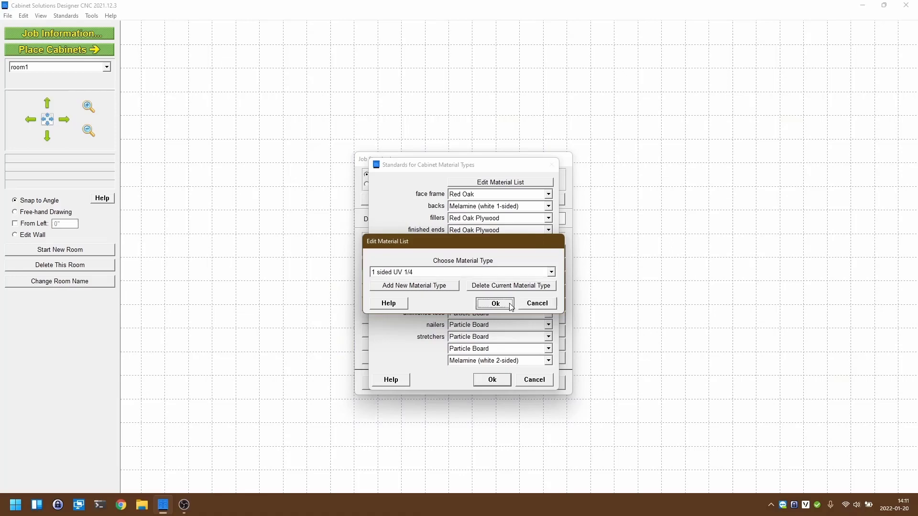
pyautogui.click(505, 381)
pyautogui.click(480, 305)
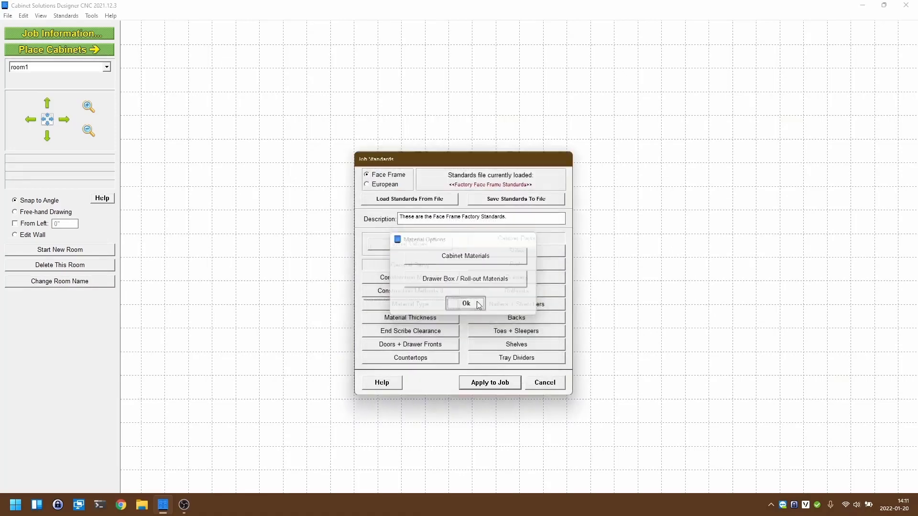
pyautogui.click(478, 385)
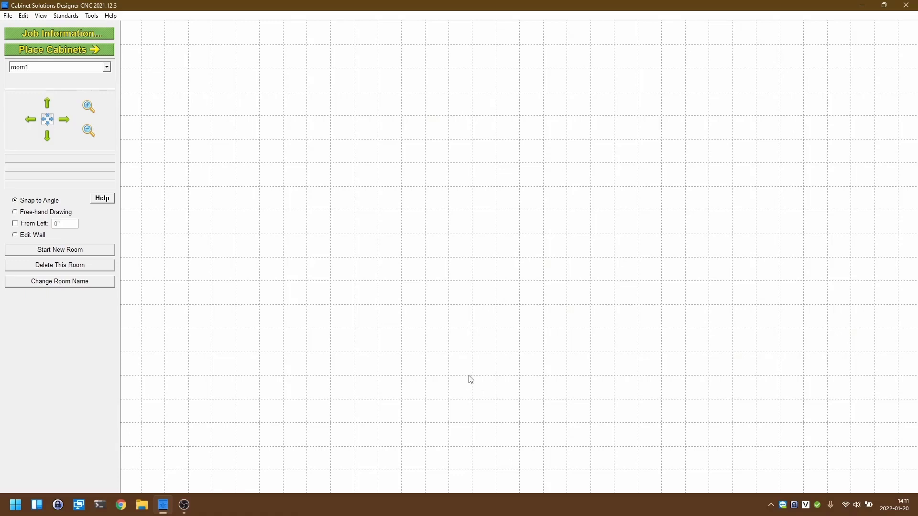
# - Draw a trial horizontal wall about 41" long with Snap to Angle and delete it
pyautogui.click(335, 167)
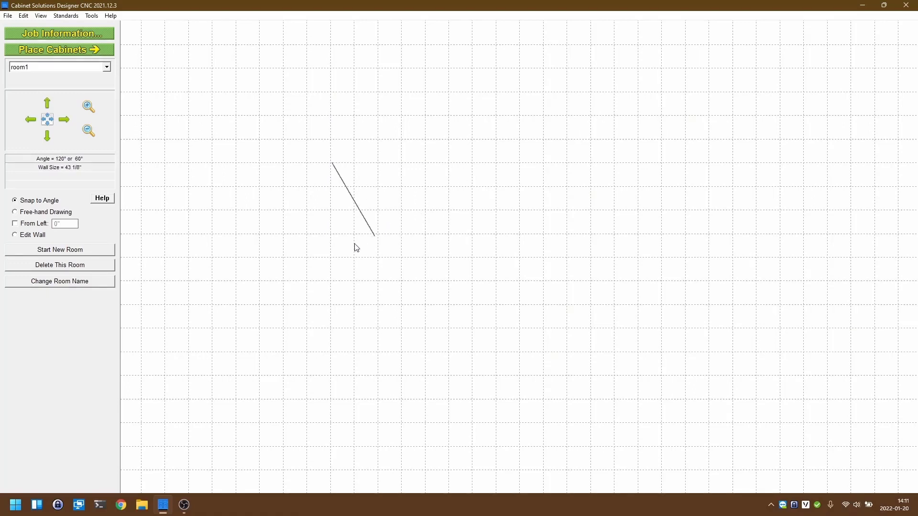
pyautogui.click(414, 163)
pyautogui.click(505, 134)
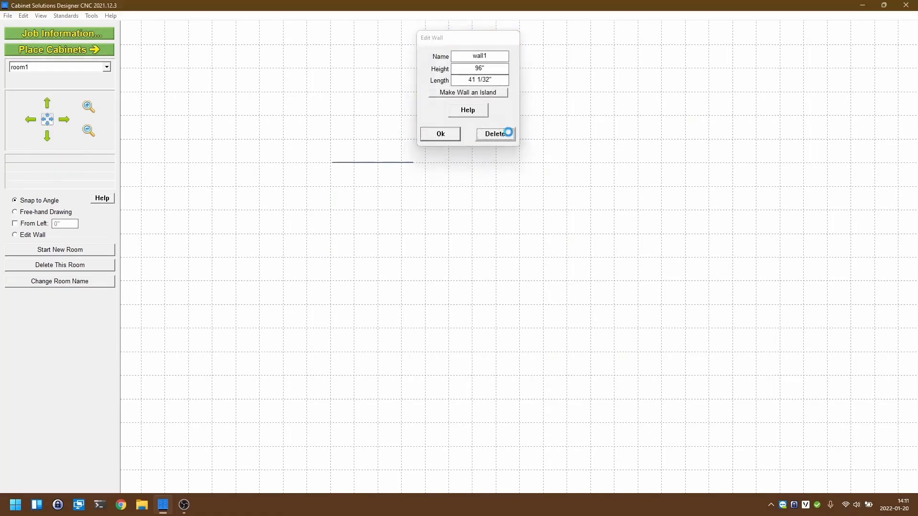
# - Draw a trial horizontal wall about 88 1/2" long using Free-hand Drawing and delete it
pyautogui.click(52, 213)
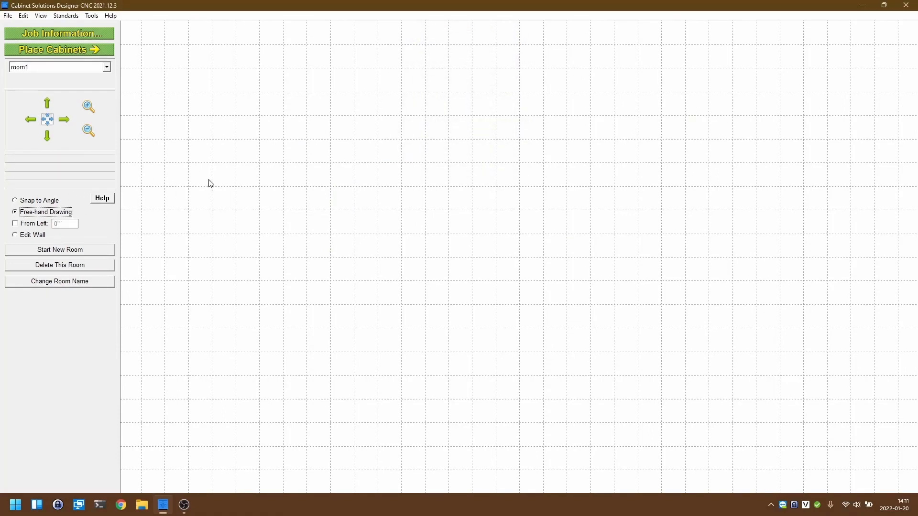
pyautogui.click(235, 161)
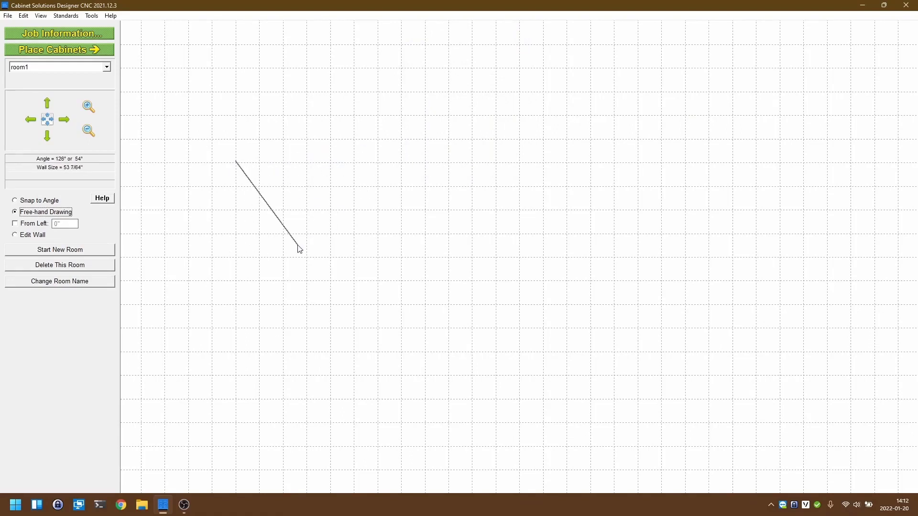
pyautogui.click(412, 165)
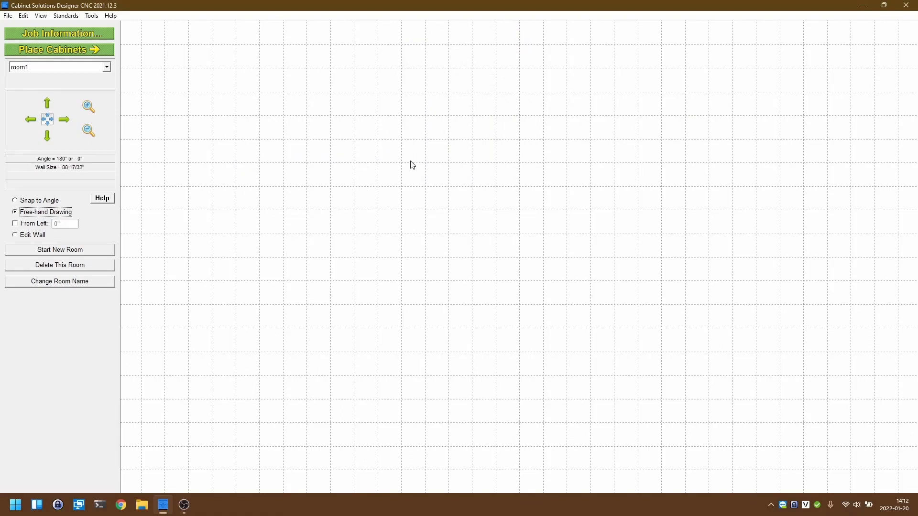
pyautogui.click(499, 135)
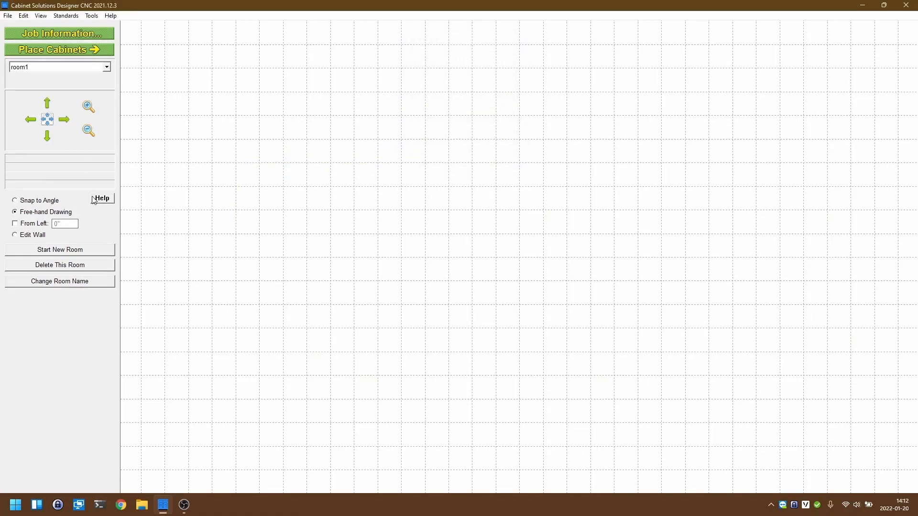
# - Draw a horizontal wall with Snap to Angle and set its length to 150"
pyautogui.click(54, 202)
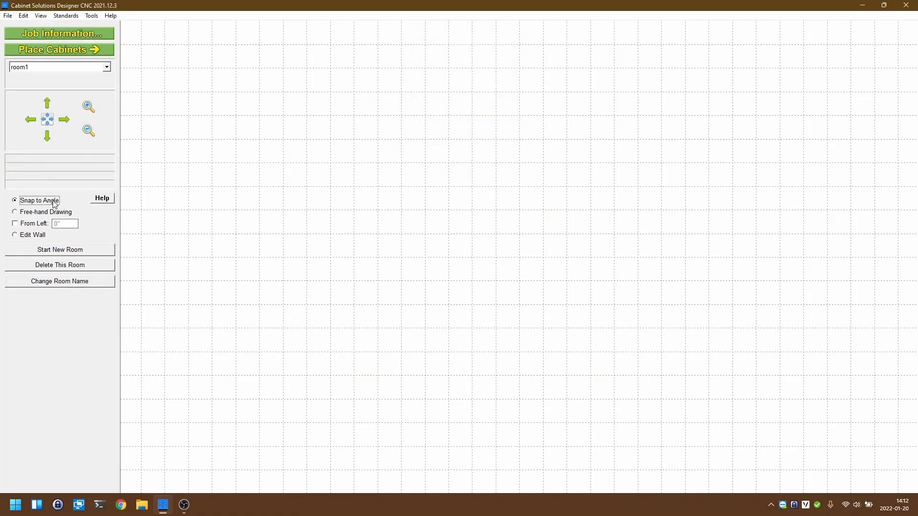
pyautogui.click(236, 168)
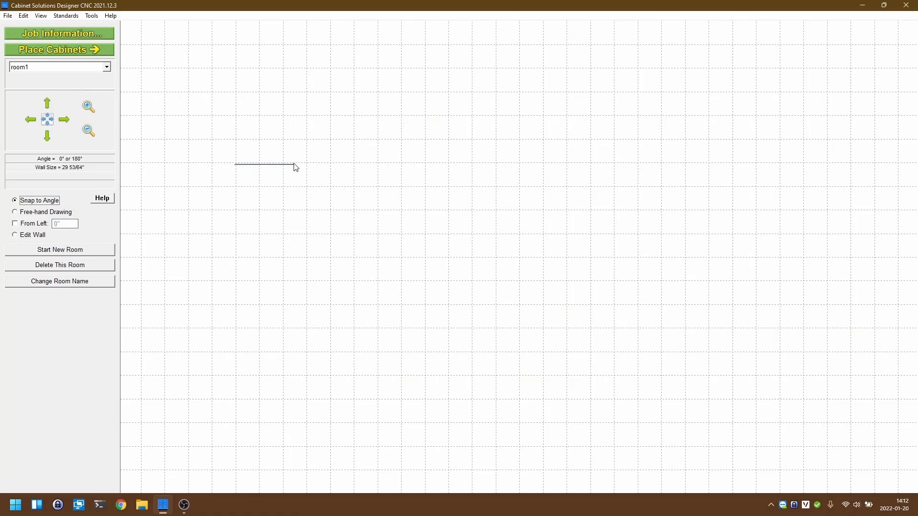
pyautogui.click(294, 164)
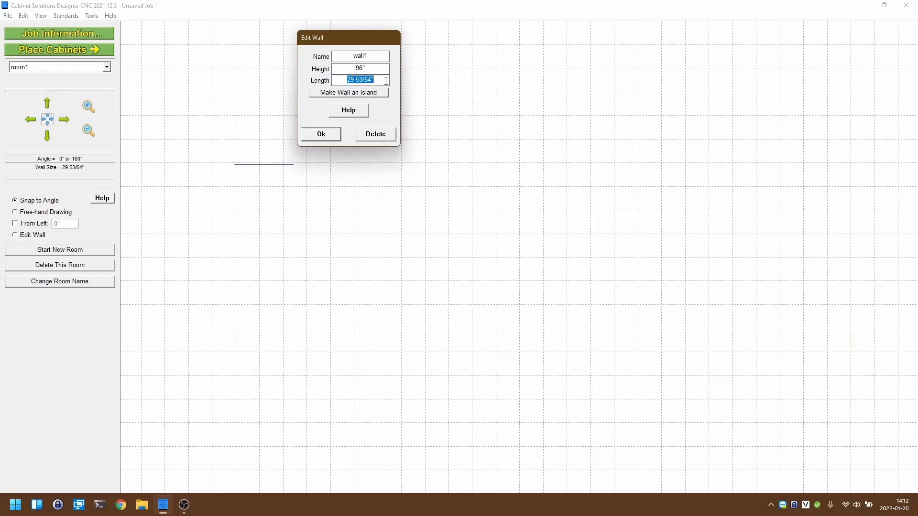
pyautogui.write('150')
pyautogui.click(329, 138)
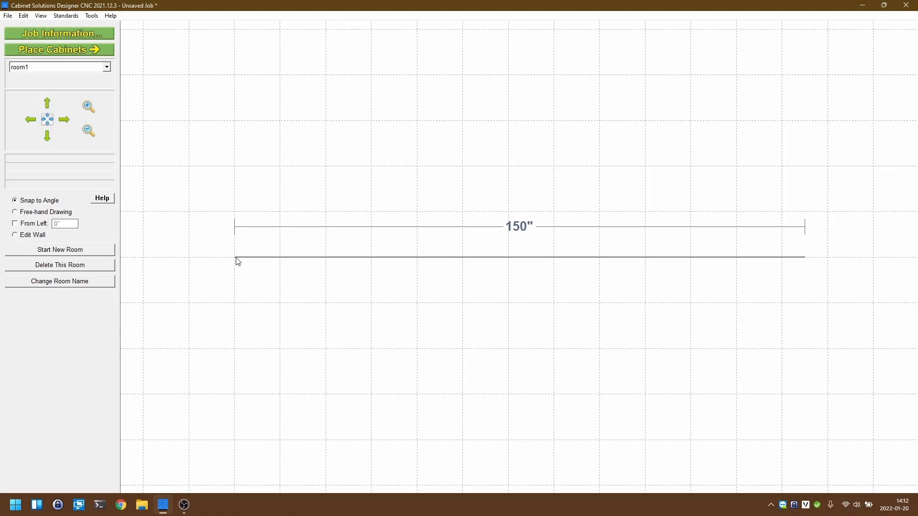
# - Draw a second wall straight down from the left end of the 150" wall and set its length to 100"
pyautogui.moveTo(238, 261); pyautogui.dragTo(236, 339)
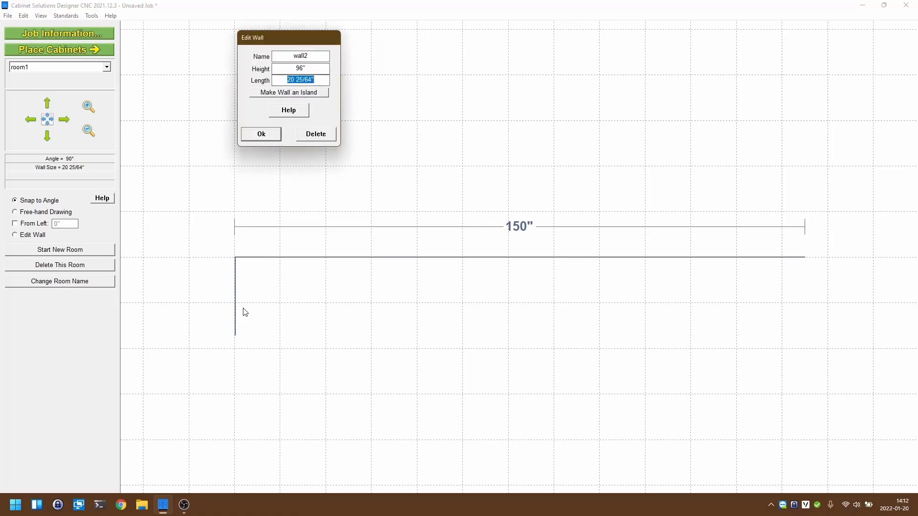
pyautogui.write('100')
pyautogui.click(266, 134)
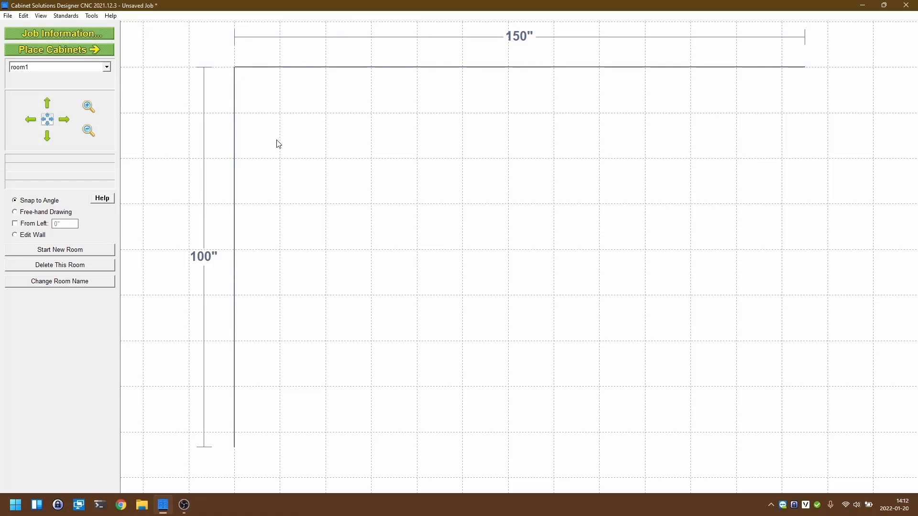
# - Place a standard window, 36" wide and 42" high, on the 150" wall, center-aligned 75" from the square end, and return to Snap to Angle
pyautogui.click(34, 238)
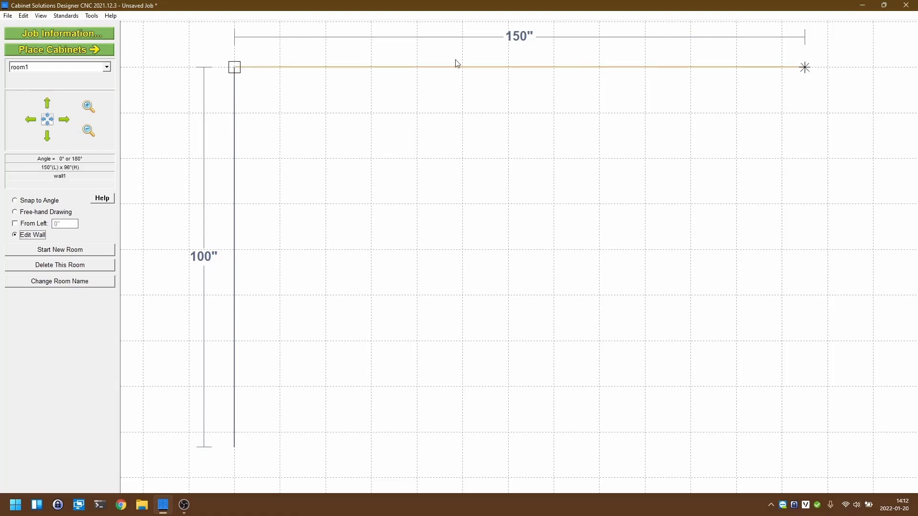
pyautogui.click(521, 67)
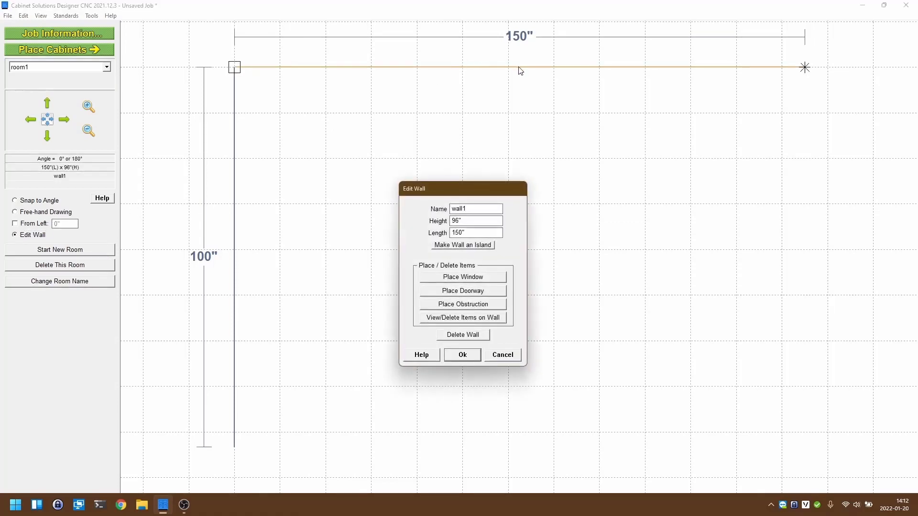
pyautogui.click(464, 277)
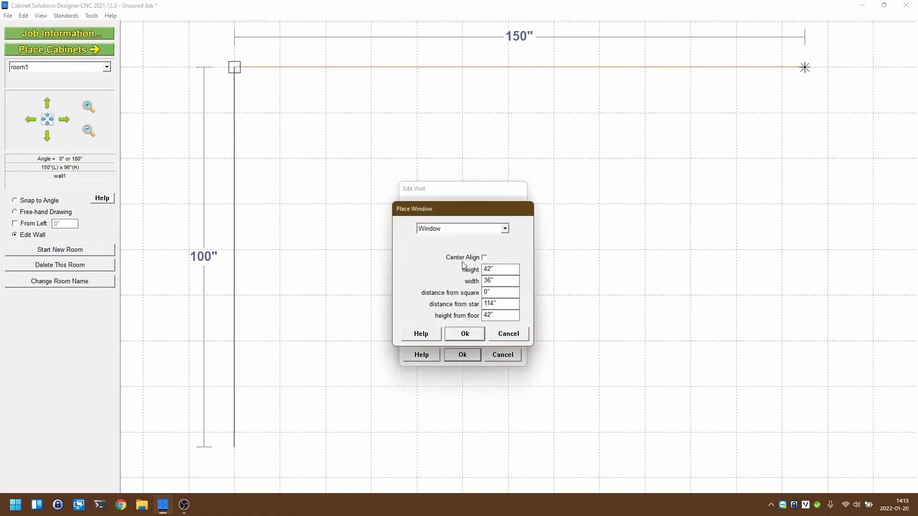
pyautogui.click(506, 228)
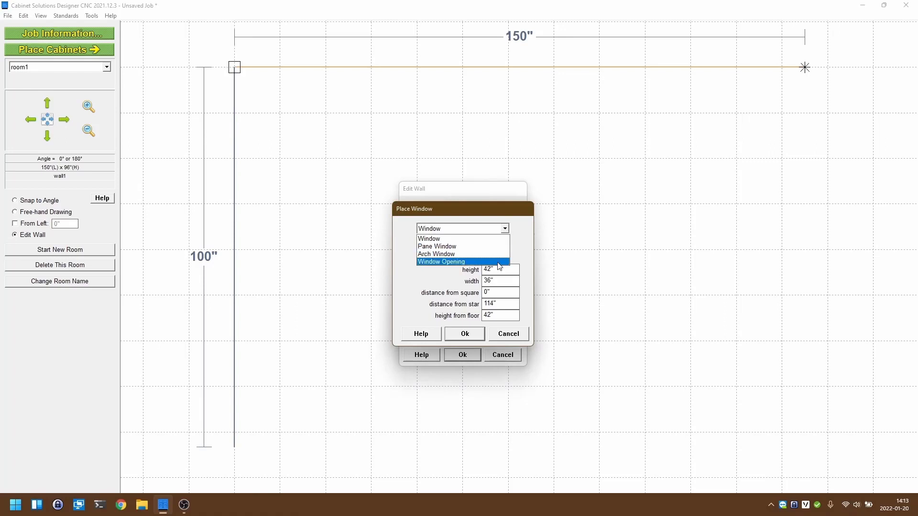
pyautogui.click(499, 238)
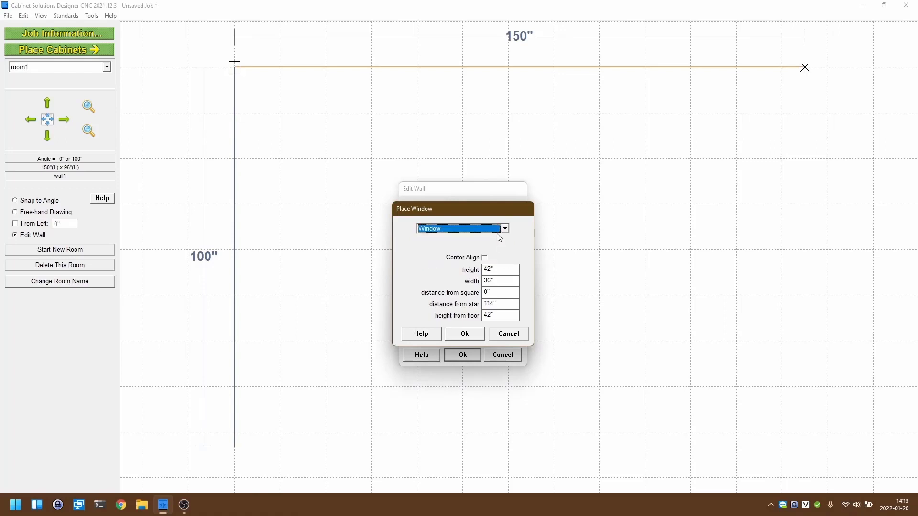
pyautogui.click(485, 258)
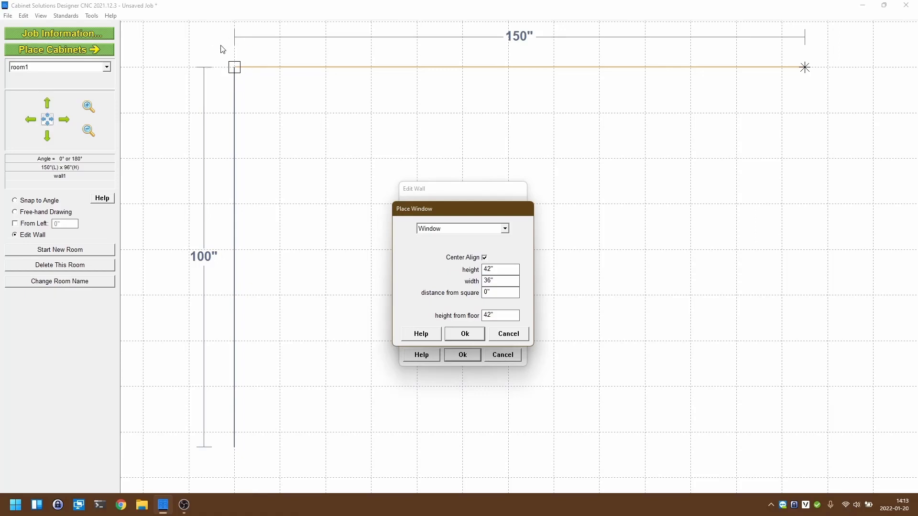
pyautogui.moveTo(496, 293); pyautogui.dragTo(432, 292)
pyautogui.write('75')
pyautogui.click(464, 334)
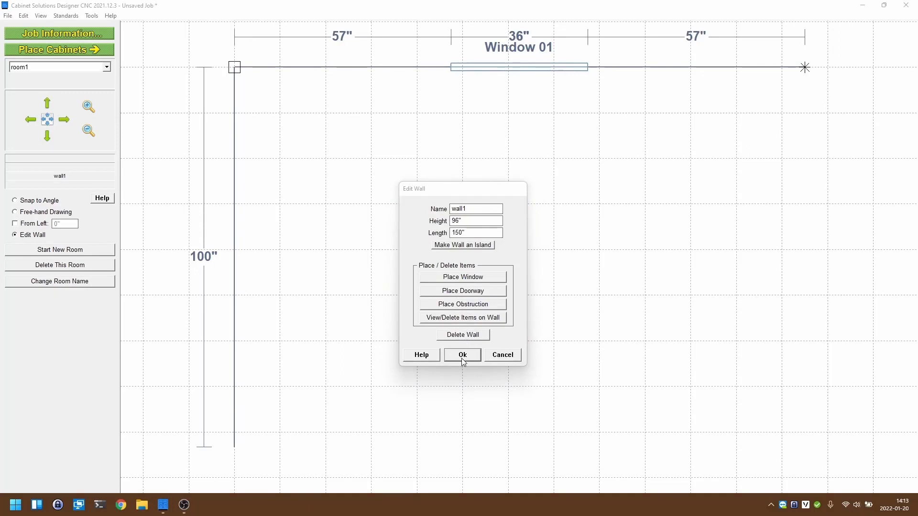
pyautogui.click(463, 357)
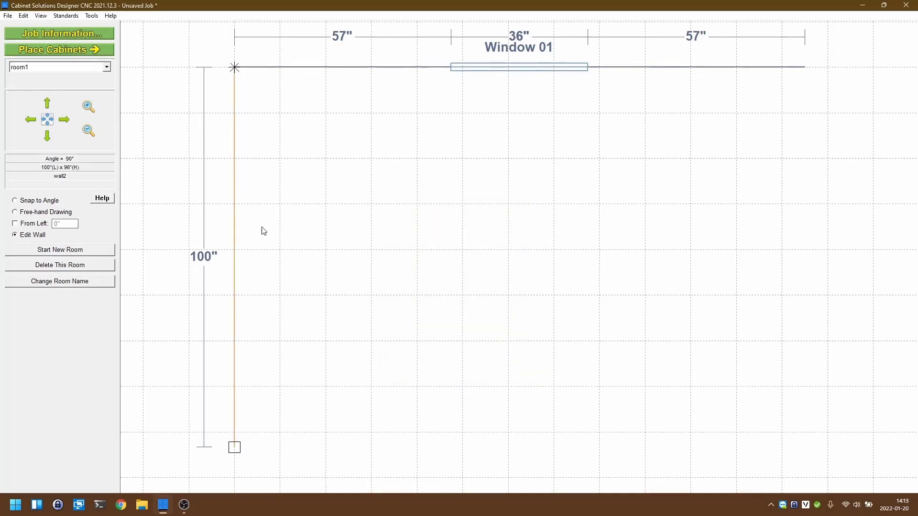
pyautogui.click(48, 199)
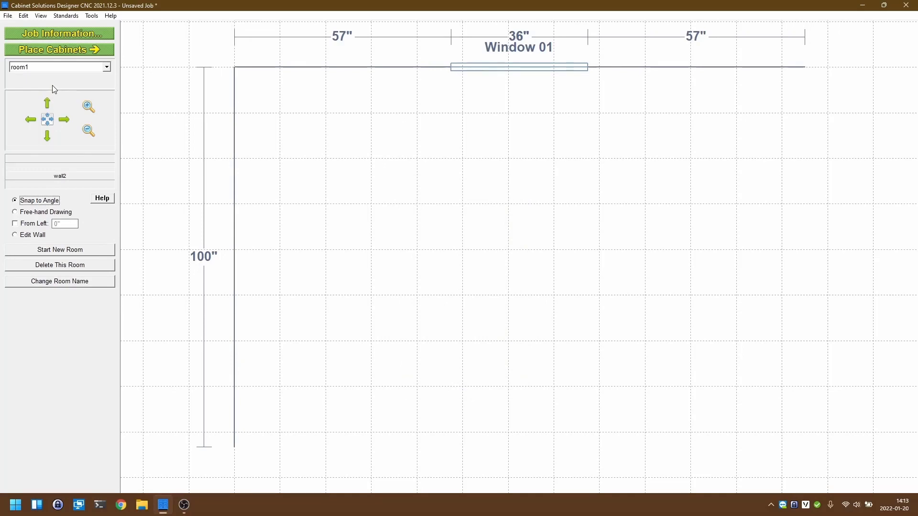
# - Start placing cabinets and put a 36" wide, 36" deep angle corner base in the corner where the two walls meet
pyautogui.click(54, 50)
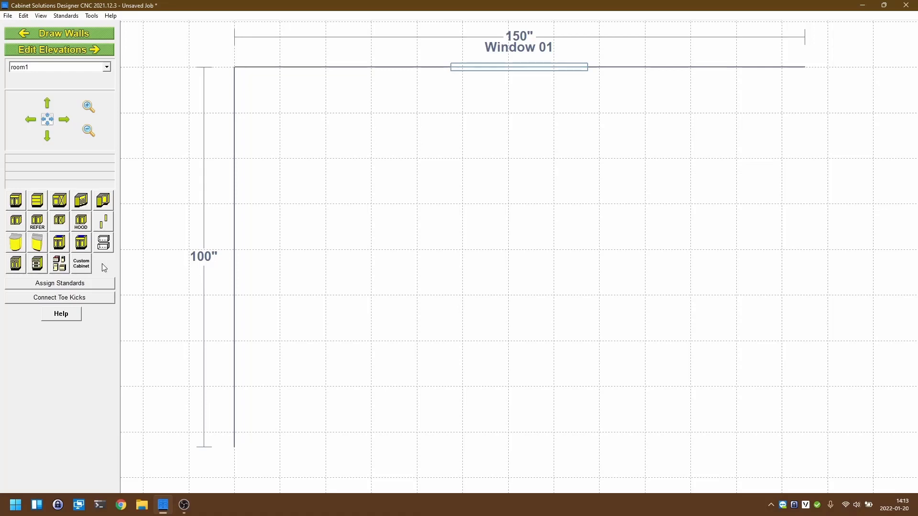
pyautogui.click(81, 201)
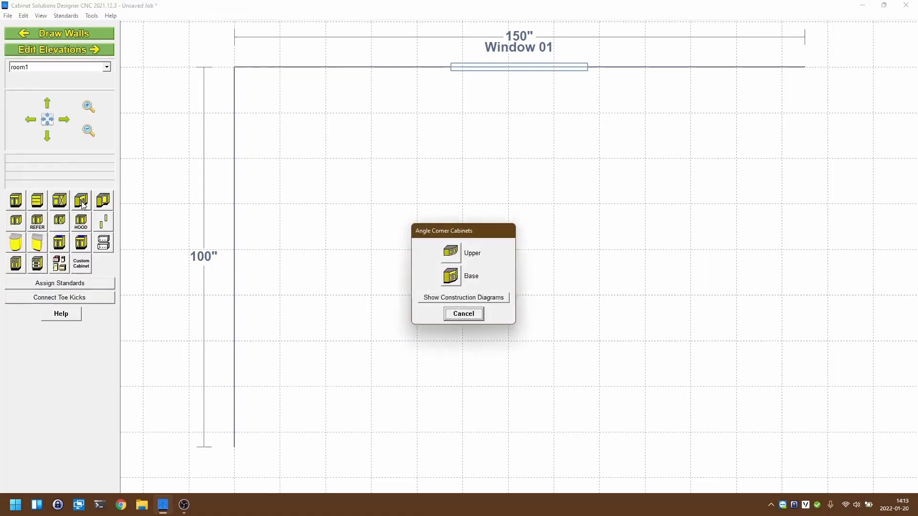
pyautogui.click(451, 278)
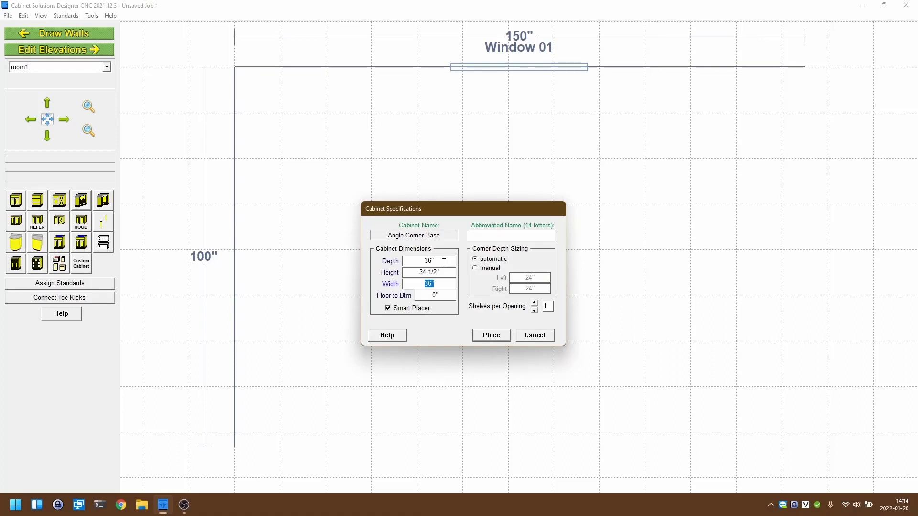
pyautogui.click(491, 335)
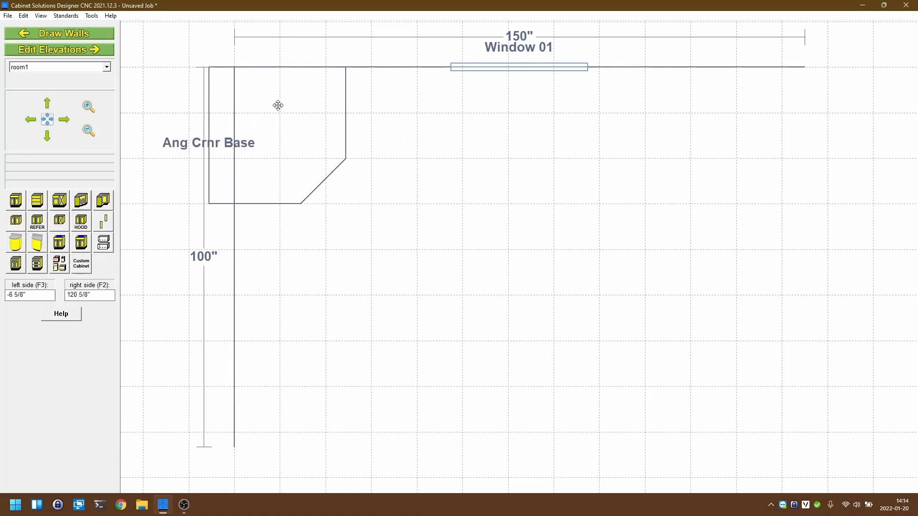
pyautogui.click(277, 108)
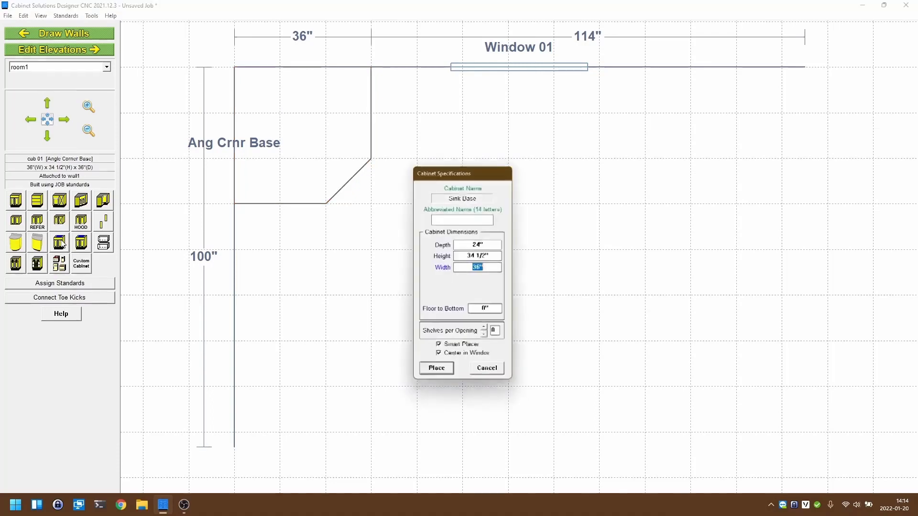
# - Place a 36" wide sink base centered in the window and a drawer bank filling the gap between it and the corner base
pyautogui.click(430, 370)
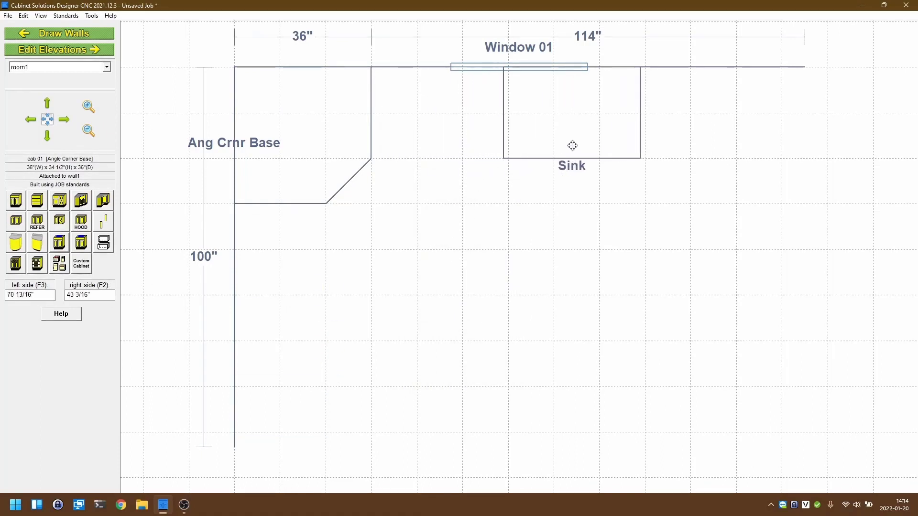
pyautogui.click(573, 148)
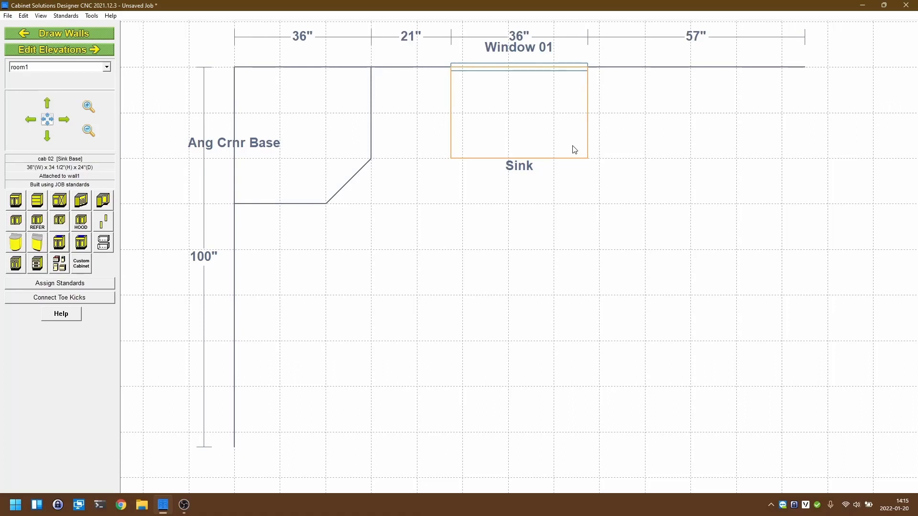
pyautogui.click(37, 203)
pyautogui.click(436, 373)
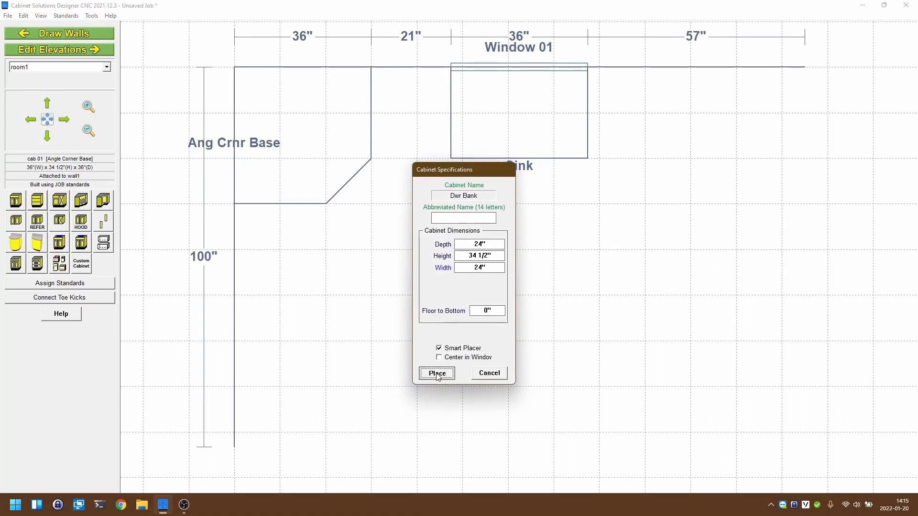
pyautogui.moveTo(421, 196); pyautogui.dragTo(414, 147)
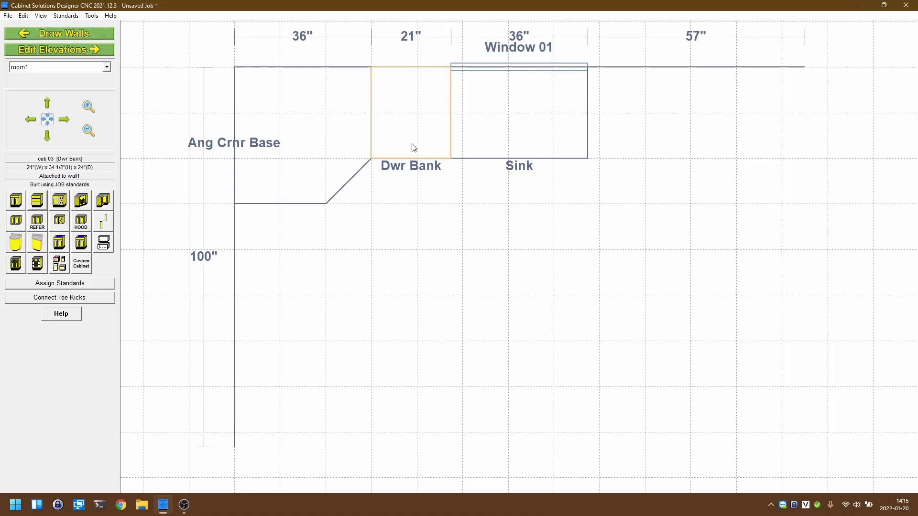
# - Place a 24" wide base cabinet directly right of the sink base and a 24" wide, 96" high full-height pantry beside it
pyautogui.click(15, 201)
pyautogui.click(434, 372)
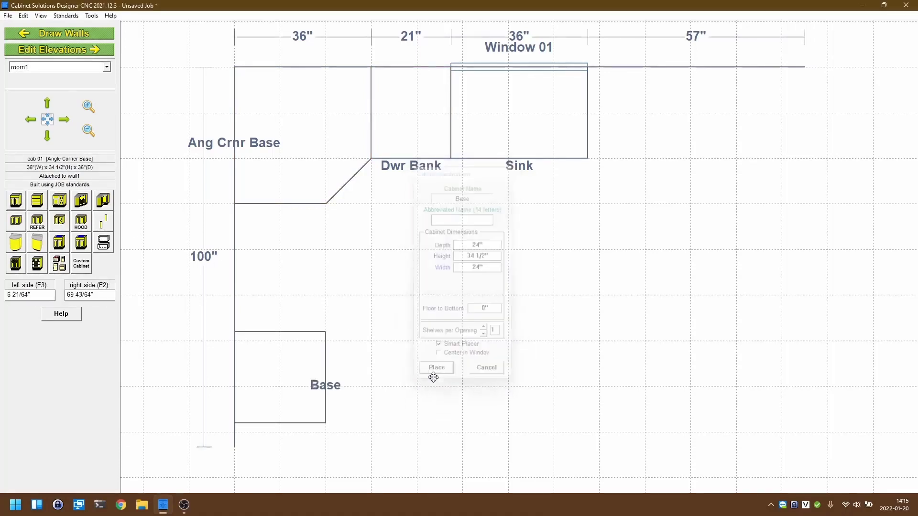
pyautogui.click(593, 146)
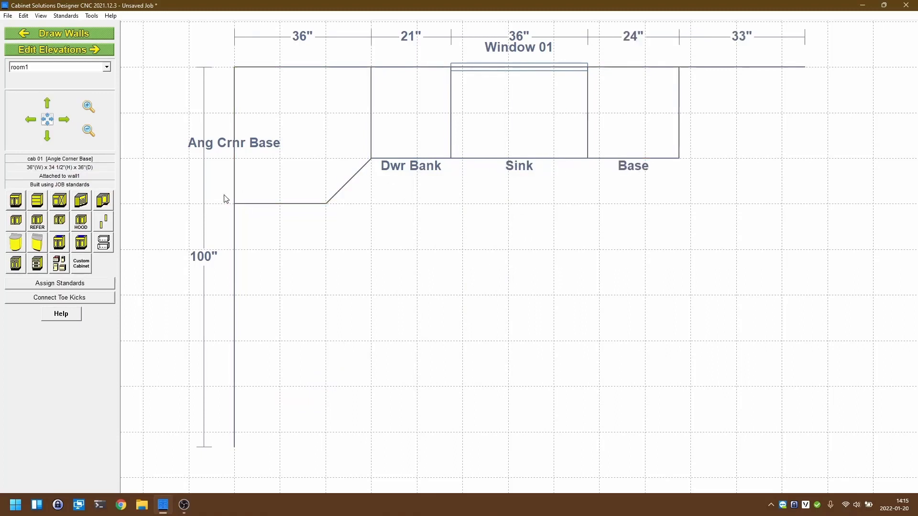
pyautogui.click(17, 264)
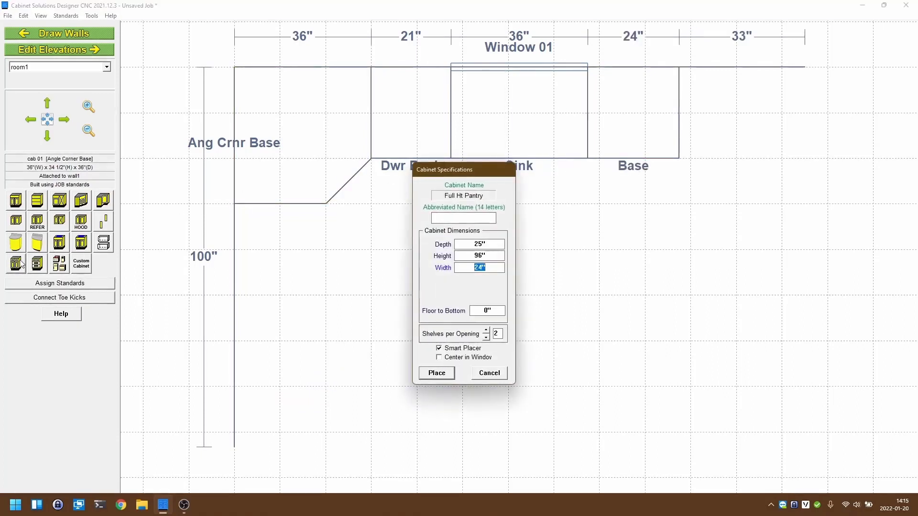
pyautogui.click(443, 375)
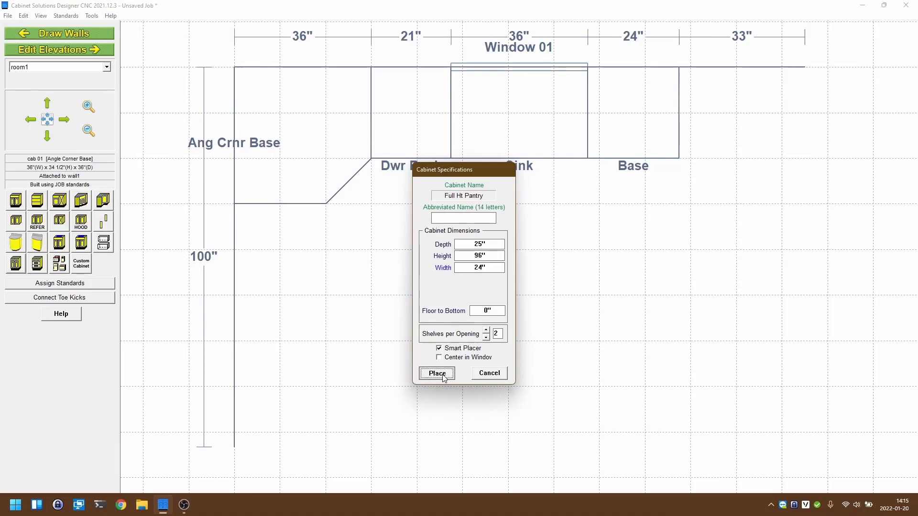
pyautogui.click(664, 188)
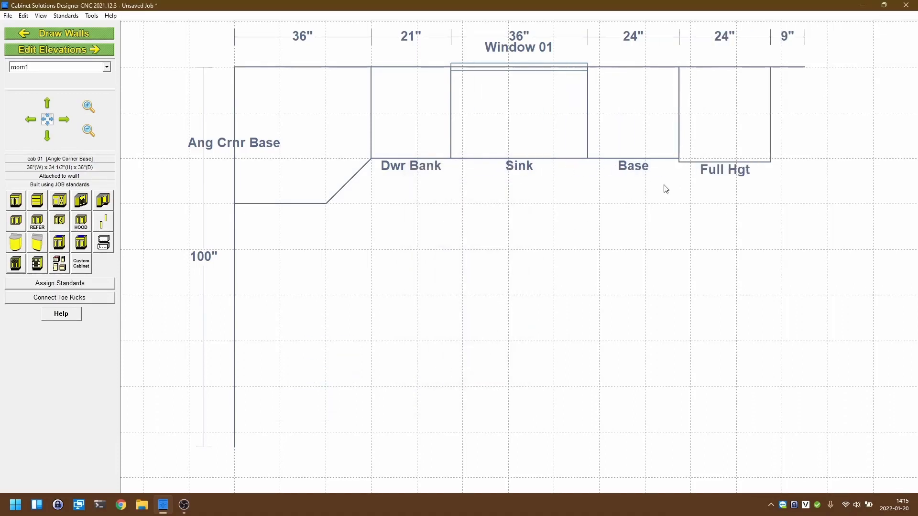
# - Move the full-height pantry to the right end of the 150" wall, keeping a 4" clearance from the wall end
pyautogui.click(713, 89)
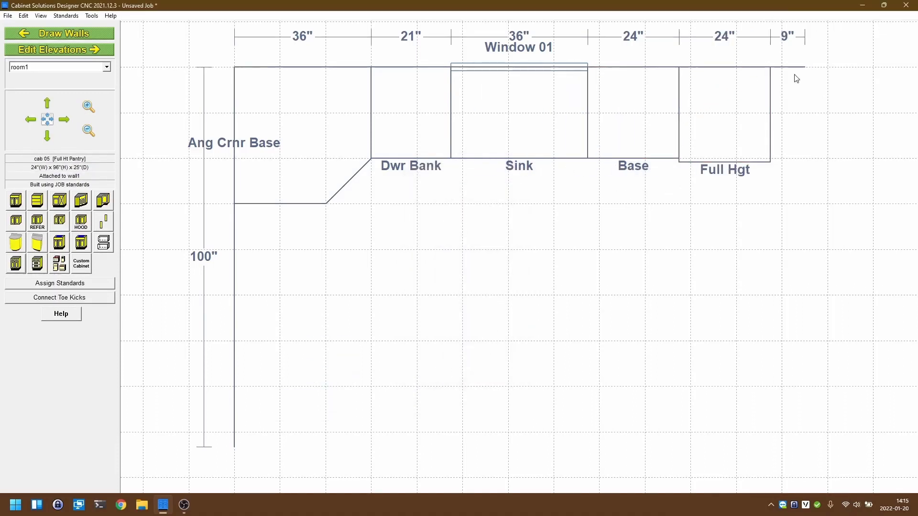
pyautogui.doubleClick(735, 108)
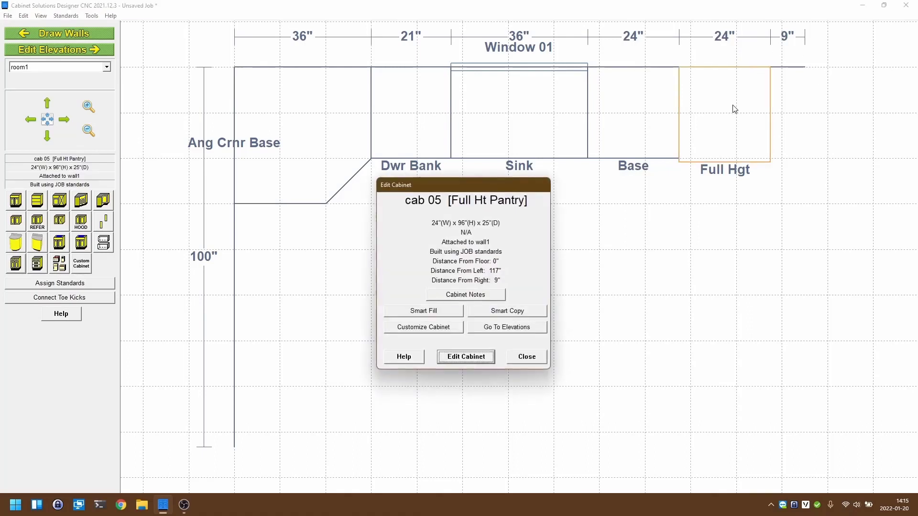
pyautogui.click(472, 360)
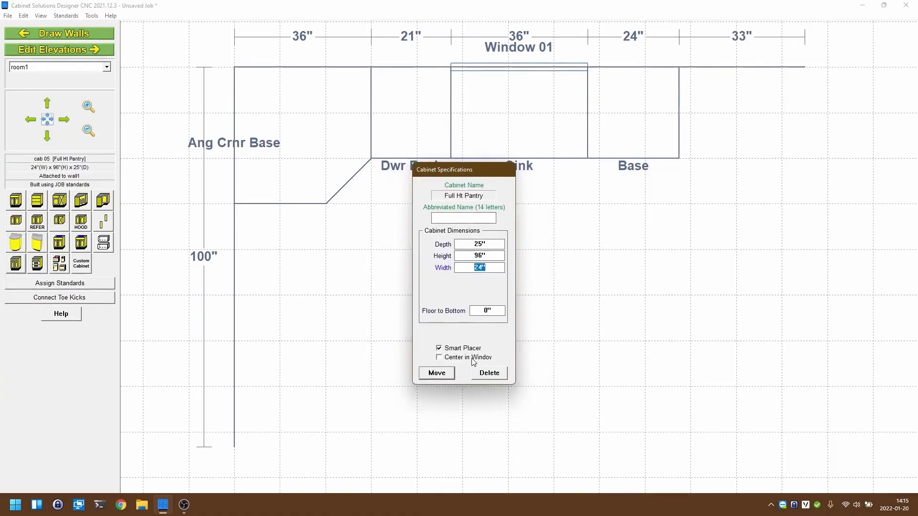
pyautogui.click(438, 369)
pyautogui.click(787, 160)
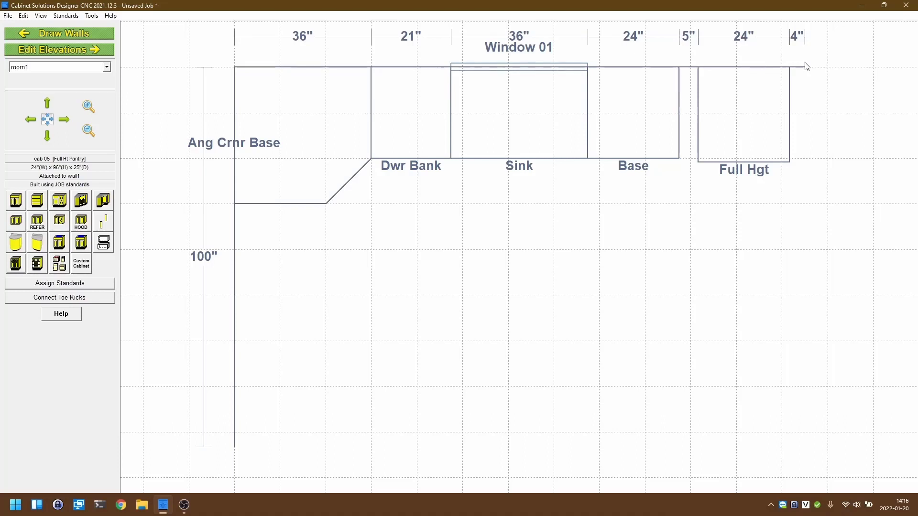
# - Examine the initial clearance values for windows, doors and wall ends in the job standards and apply the standards to the job
pyautogui.click(68, 16)
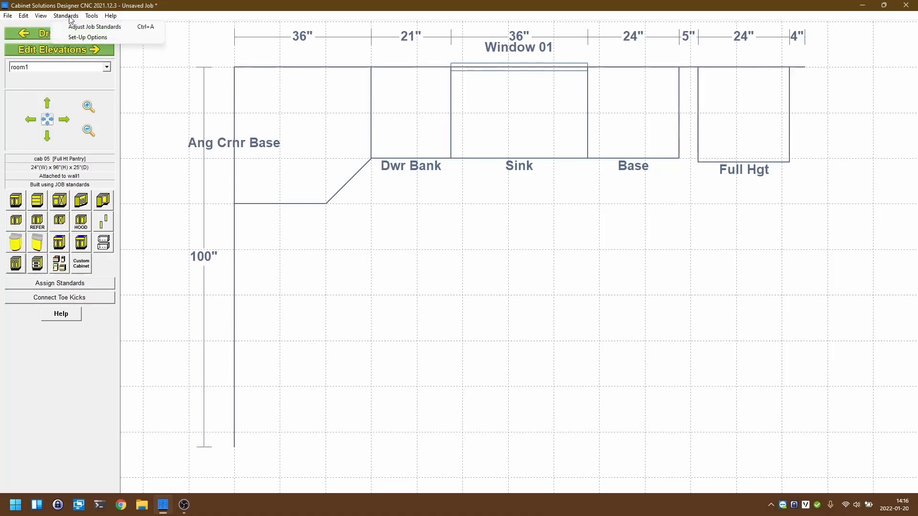
pyautogui.click(70, 27)
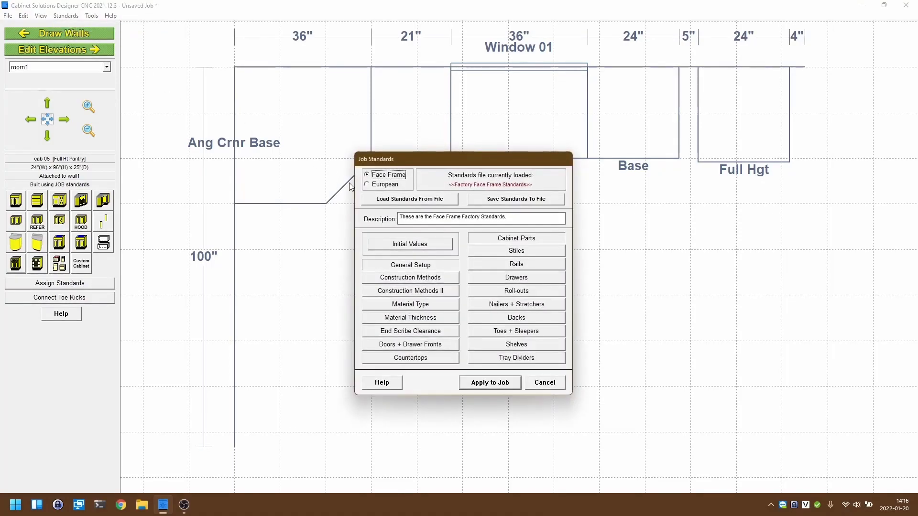
pyautogui.click(422, 244)
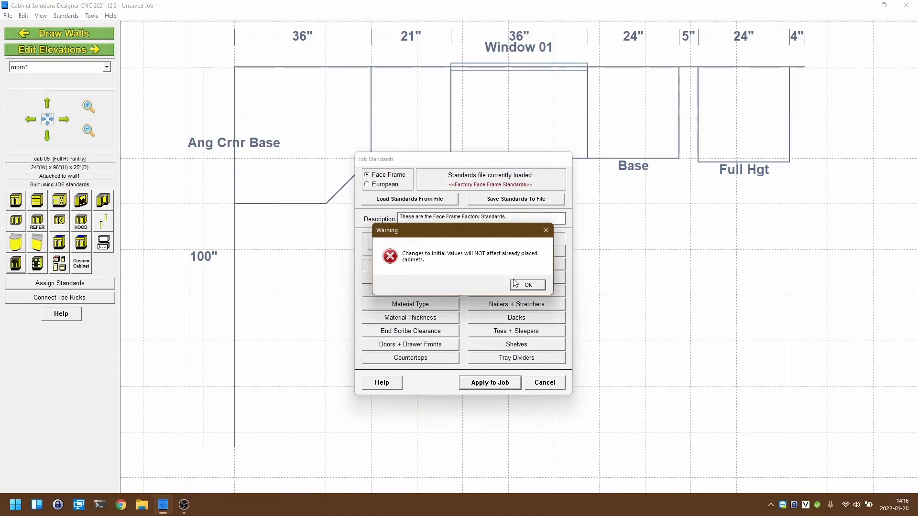
pyautogui.click(530, 287)
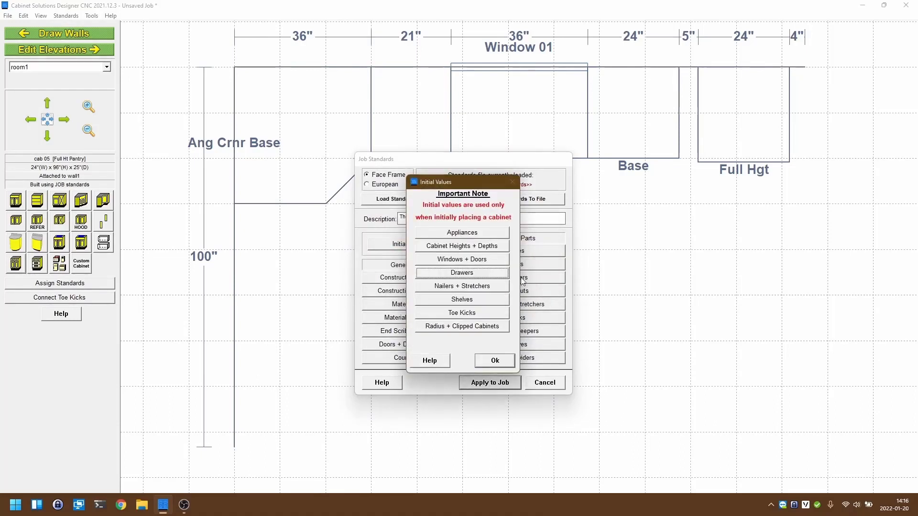
pyautogui.click(488, 260)
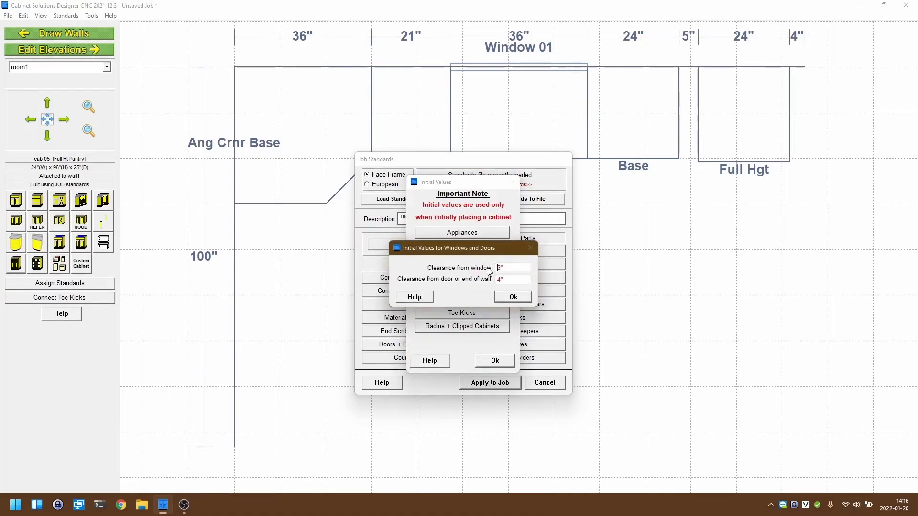
pyautogui.click(506, 298)
pyautogui.click(495, 361)
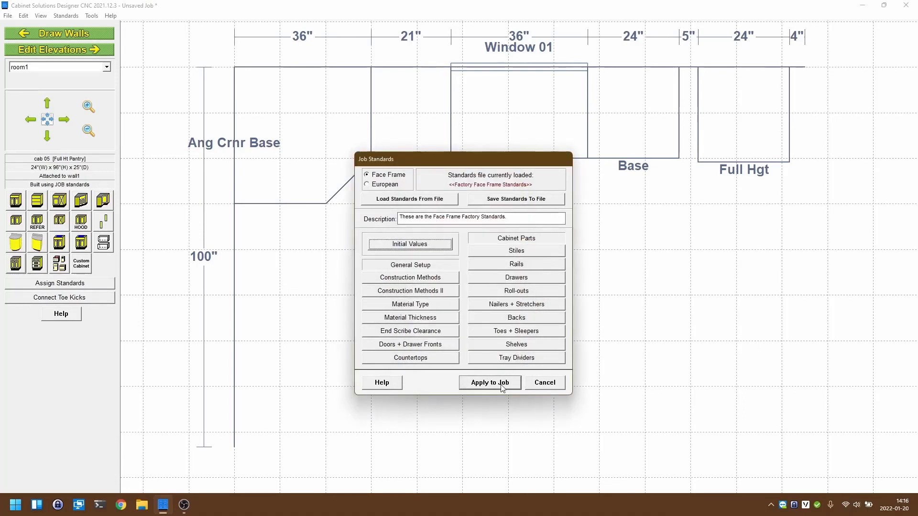
pyautogui.click(498, 383)
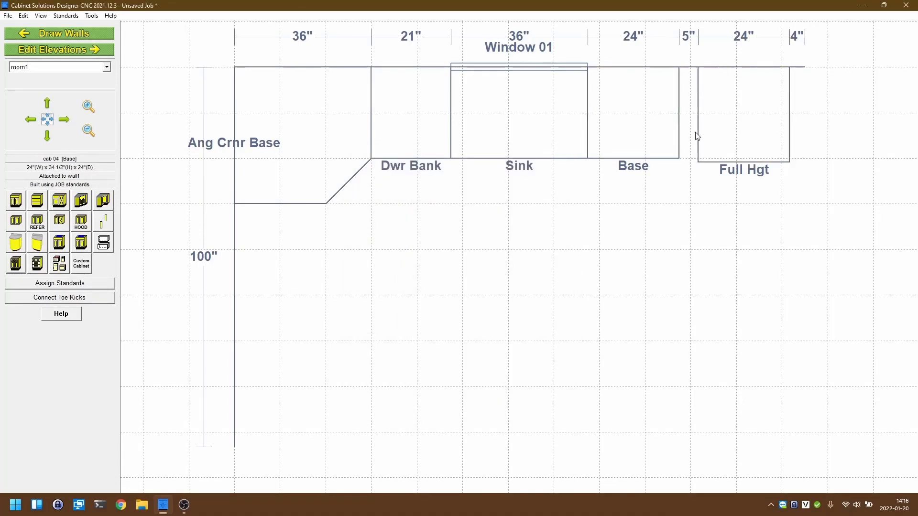
# - Set the base cabinet's width to 50" and place it again to fill the gap between the sink base and the pantry
pyautogui.click(662, 138)
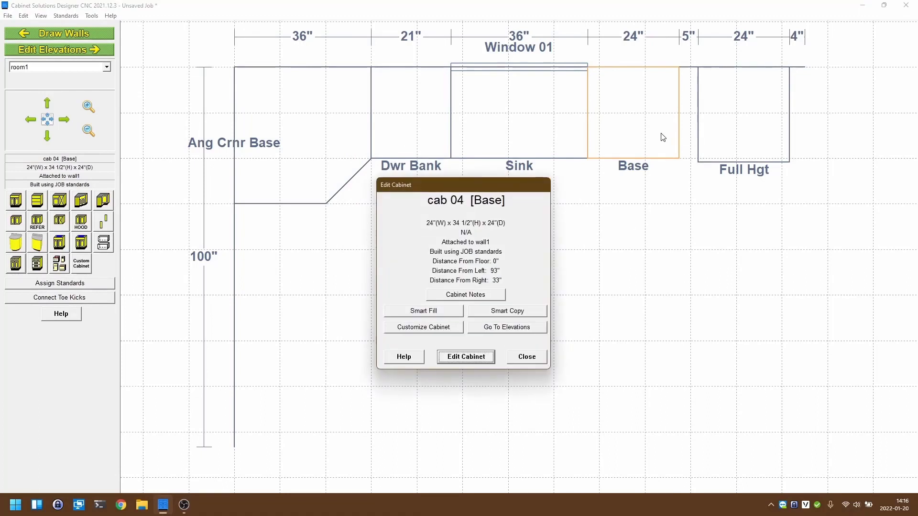
pyautogui.click(462, 357)
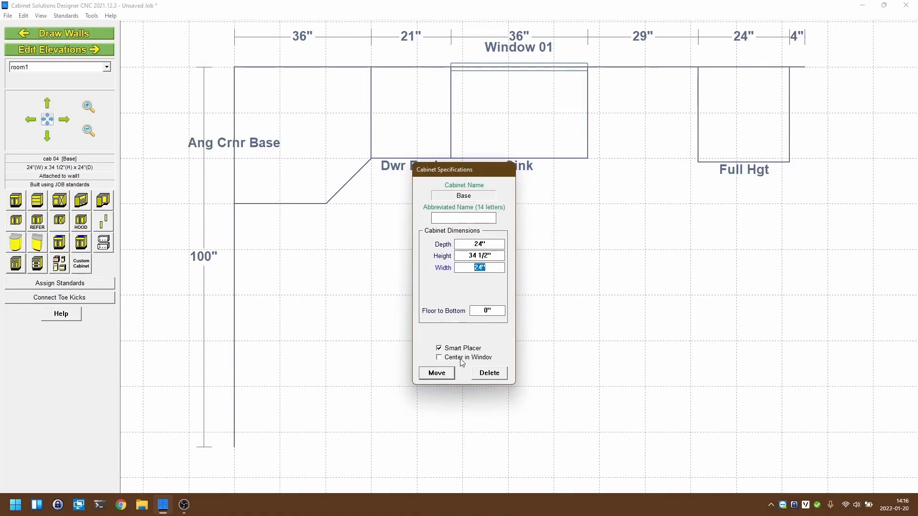
pyautogui.write('50')
pyautogui.click(437, 374)
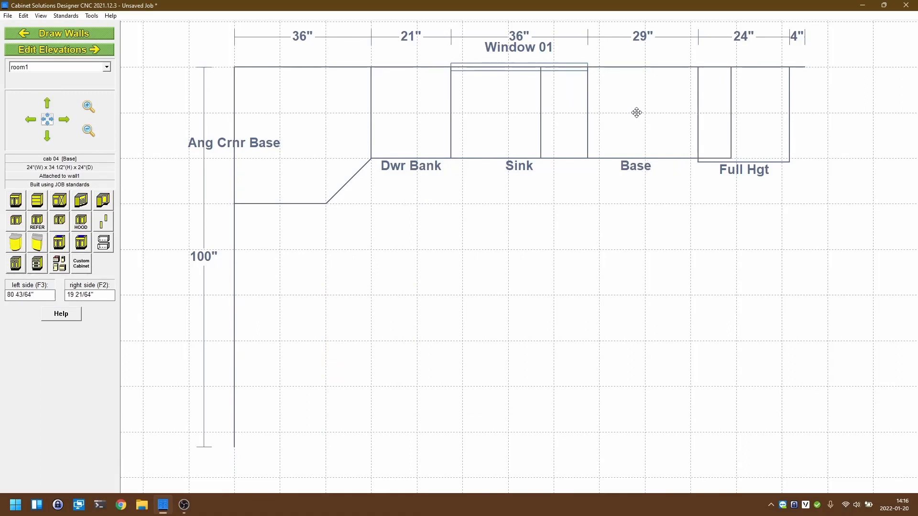
pyautogui.click(637, 112)
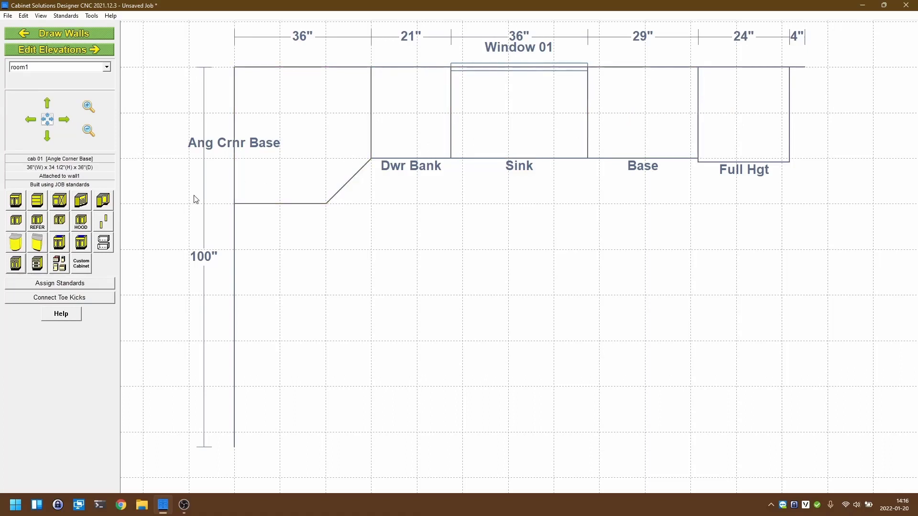
# - Place a 24" wide, 96" high full-height pantry near the lower end of the 100" wall with a 4" end clearance
pyautogui.click(16, 265)
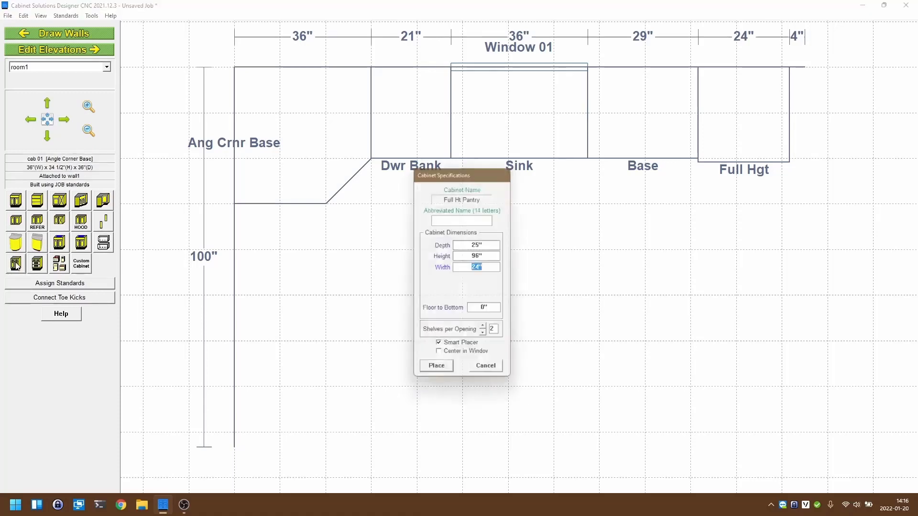
pyautogui.click(437, 373)
pyautogui.click(323, 420)
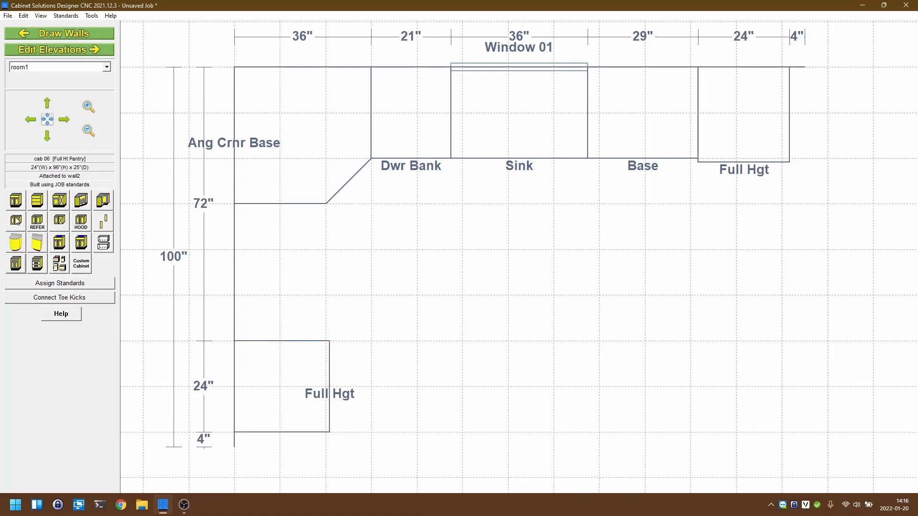
# - Place a 30 1/4" wide slide-in range on the 100" wall against the angle corner base
pyautogui.click(62, 267)
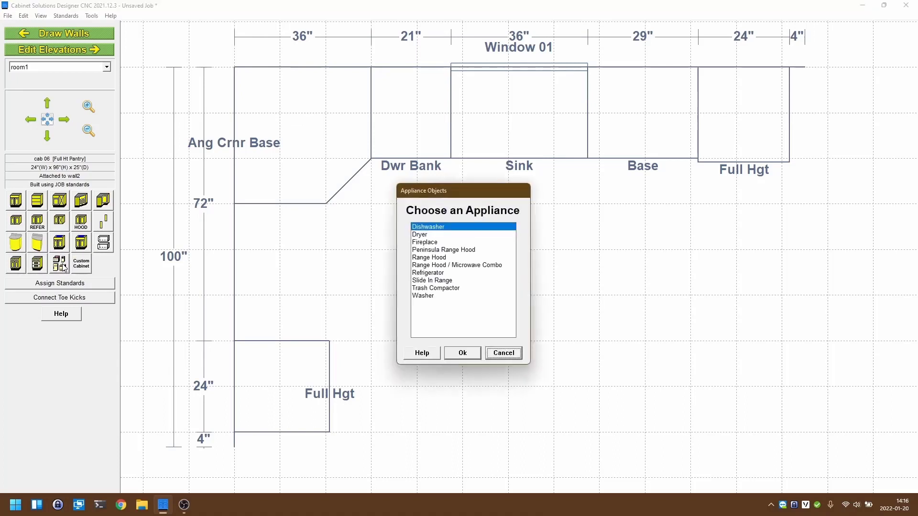
pyautogui.click(421, 281)
pyautogui.click(460, 355)
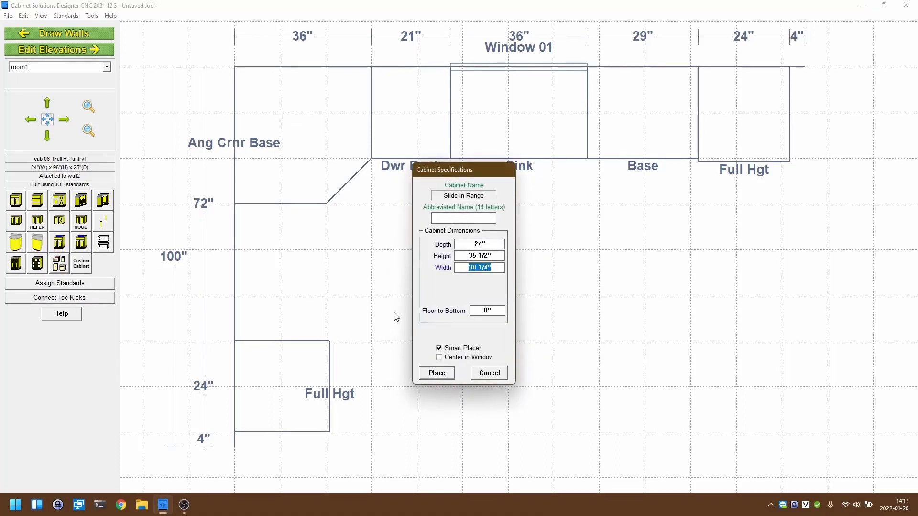
pyautogui.click(437, 372)
pyautogui.click(337, 241)
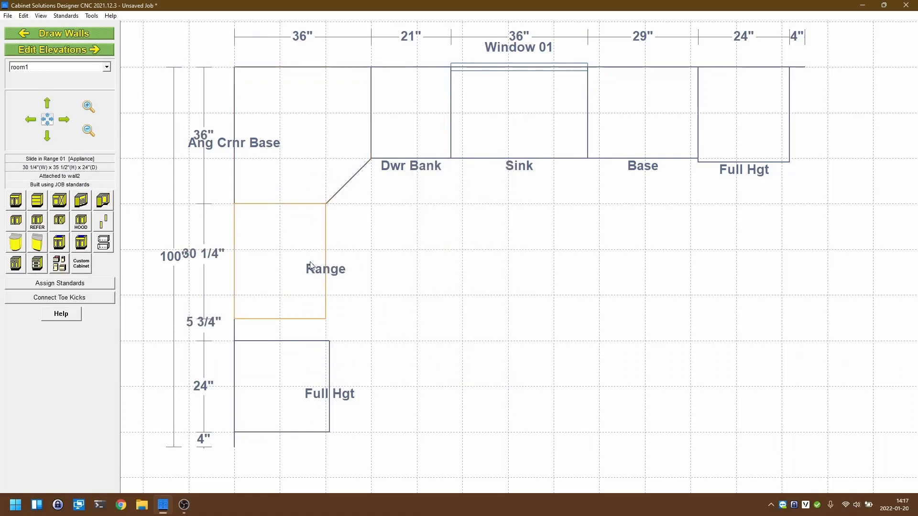
# - Widen the full-height pantry on the 100" wall so it fills the gap up to the range, keeping the 4" end clearance
pyautogui.click(277, 374)
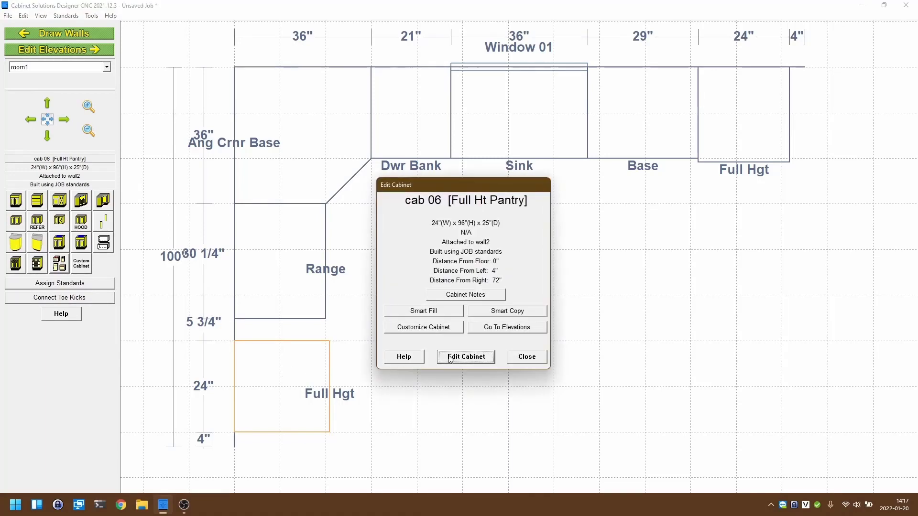
pyautogui.click(452, 358)
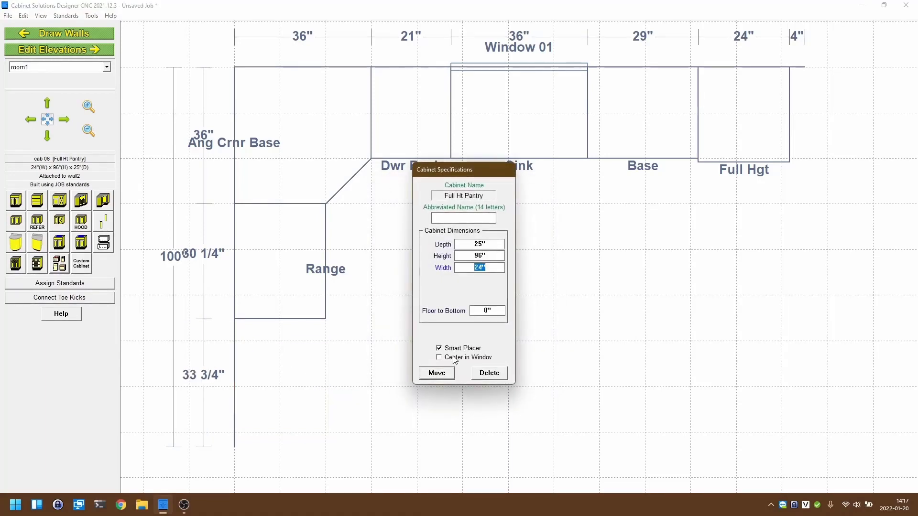
pyautogui.press('Return')
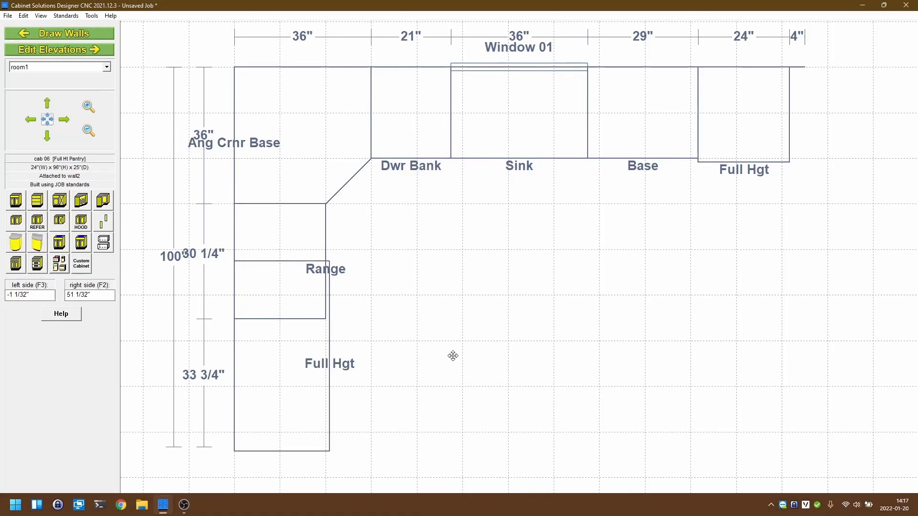
pyautogui.click(453, 355)
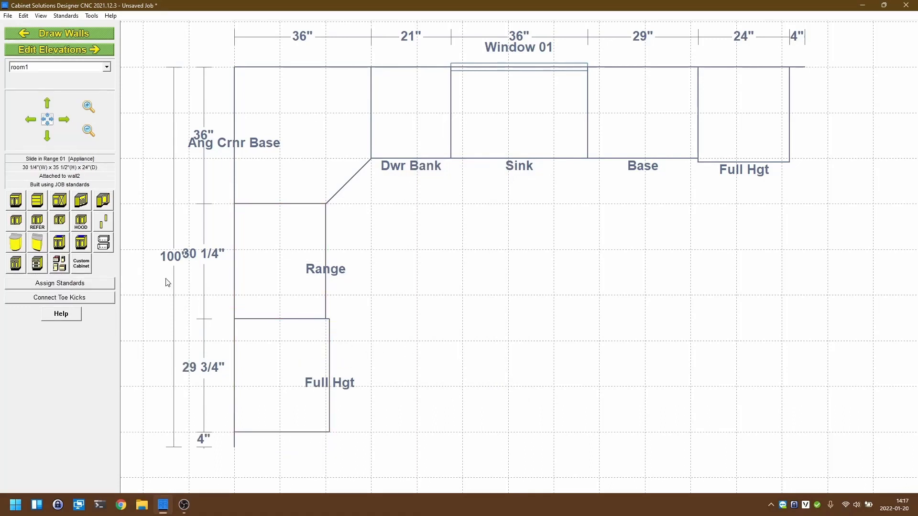
# - Place a 24" wide, 42" high angle corner upper cabinet in the corner above the angle corner base
pyautogui.click(80, 202)
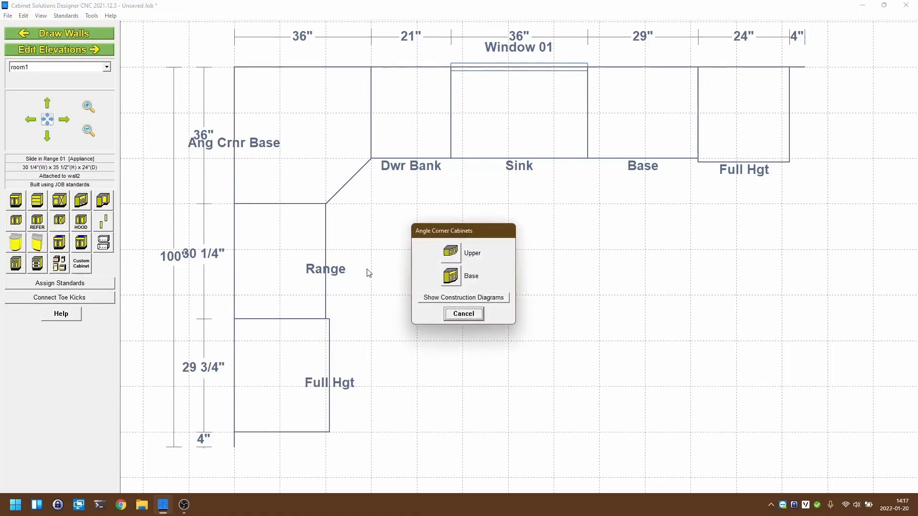
pyautogui.click(449, 252)
pyautogui.click(491, 335)
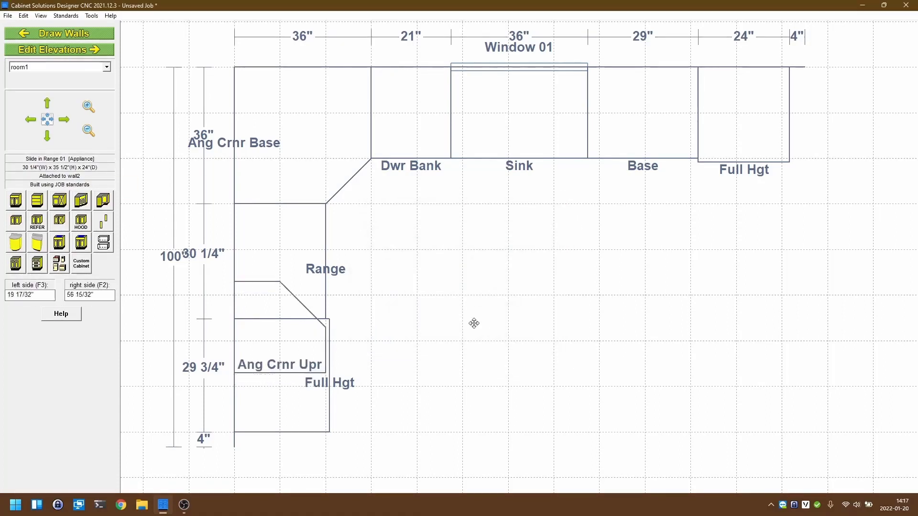
pyautogui.click(273, 97)
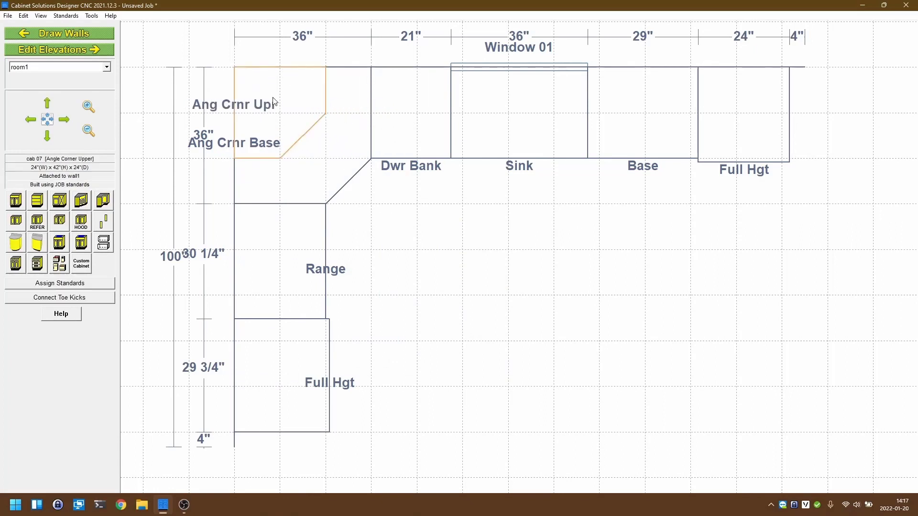
# - Place an upper cabinet with a 50" width entry so it fills the space between the angle corner upper and the window
pyautogui.click(15, 221)
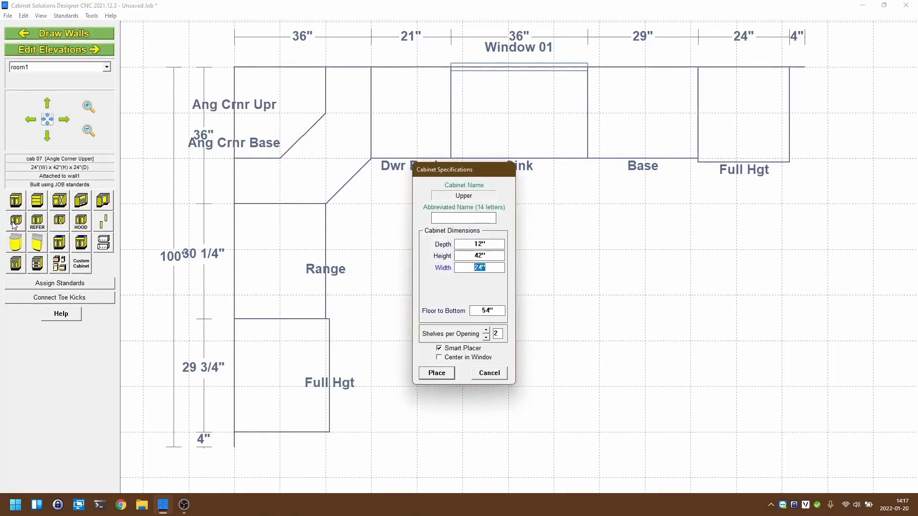
pyautogui.write('50')
pyautogui.press('Return')
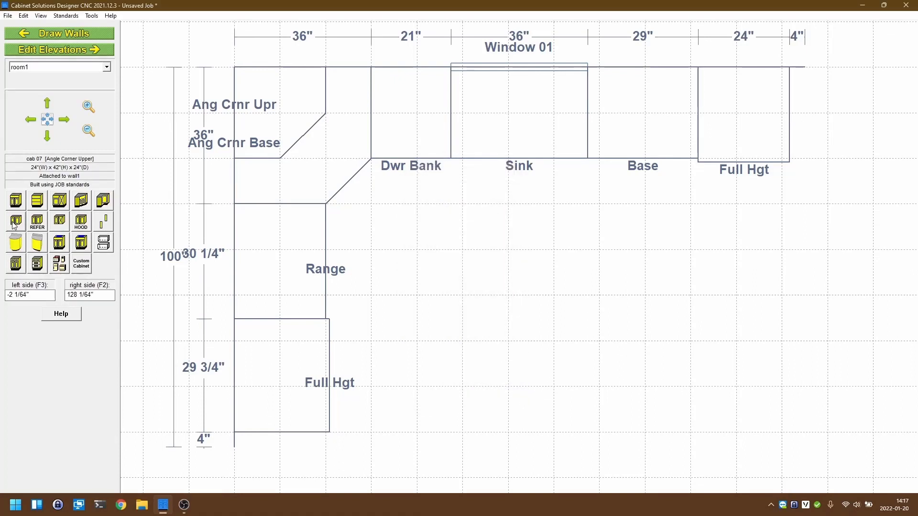
pyautogui.click(322, 78)
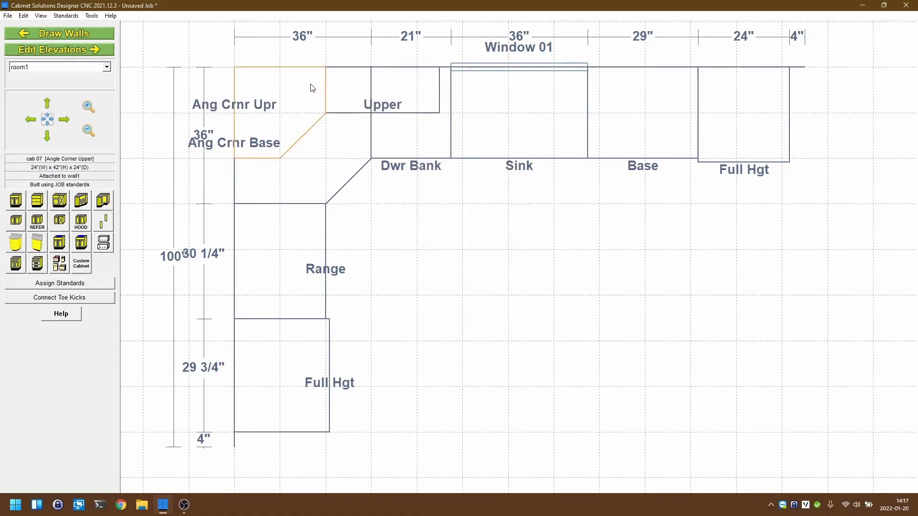
# - Place an upper cabinet with a 30" width entry so it fills the space between the window and the full-height pantry
pyautogui.click(17, 221)
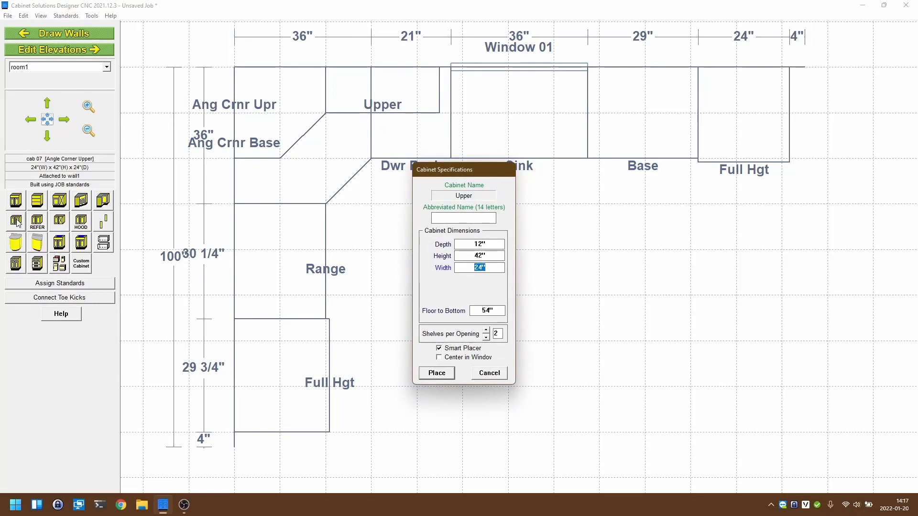
pyautogui.write('30')
pyautogui.press('Return')
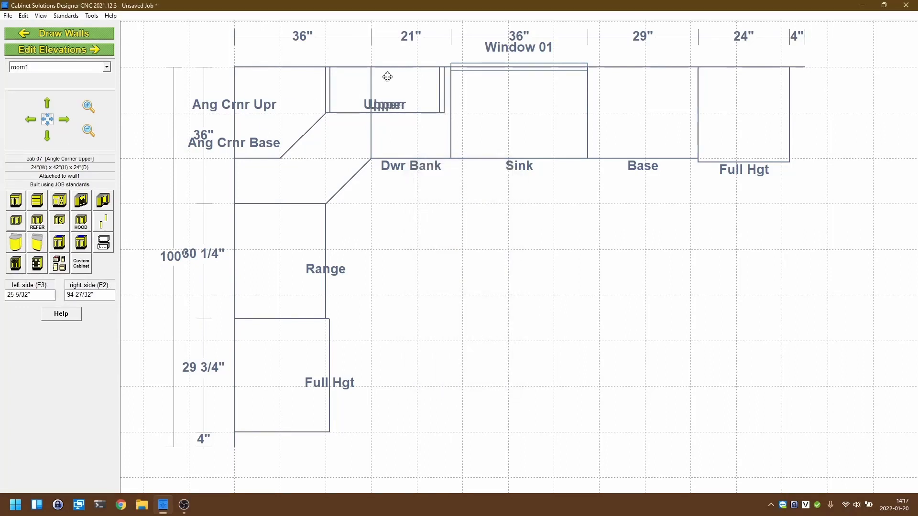
pyautogui.click(669, 83)
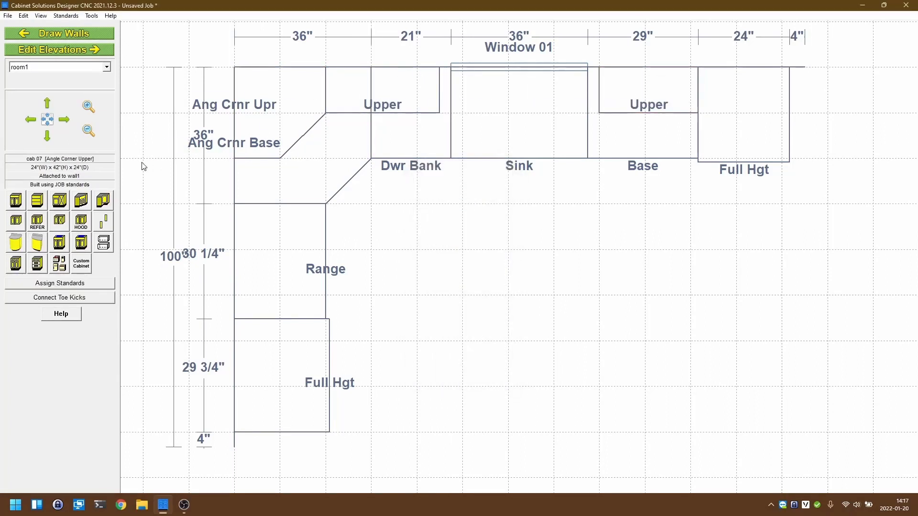
# - Place a 12" wide upper cabinet on the 100" wall between the angle corner upper and the range
pyautogui.click(16, 220)
pyautogui.write('12')
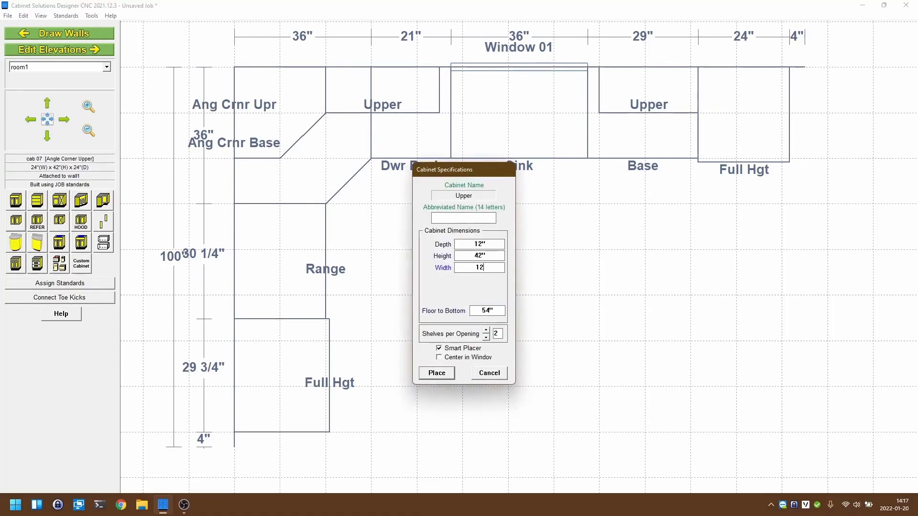
pyautogui.press('Return')
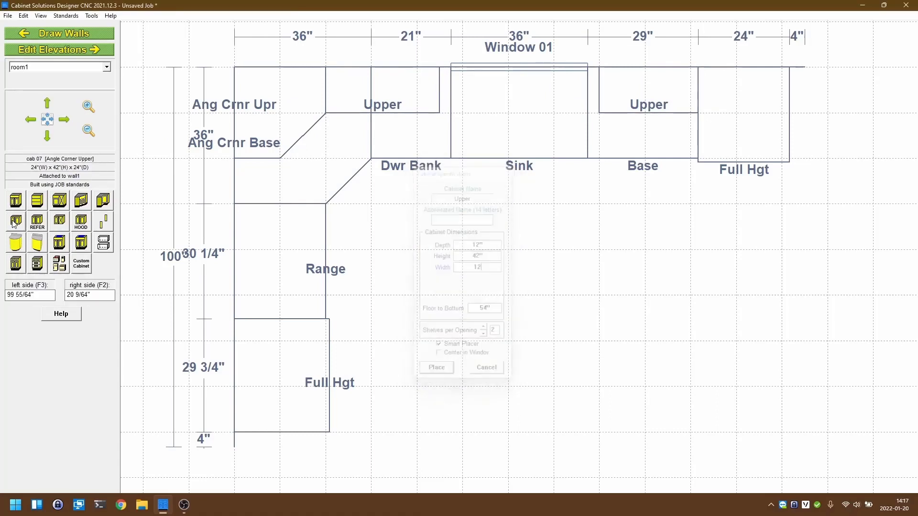
pyautogui.click(285, 161)
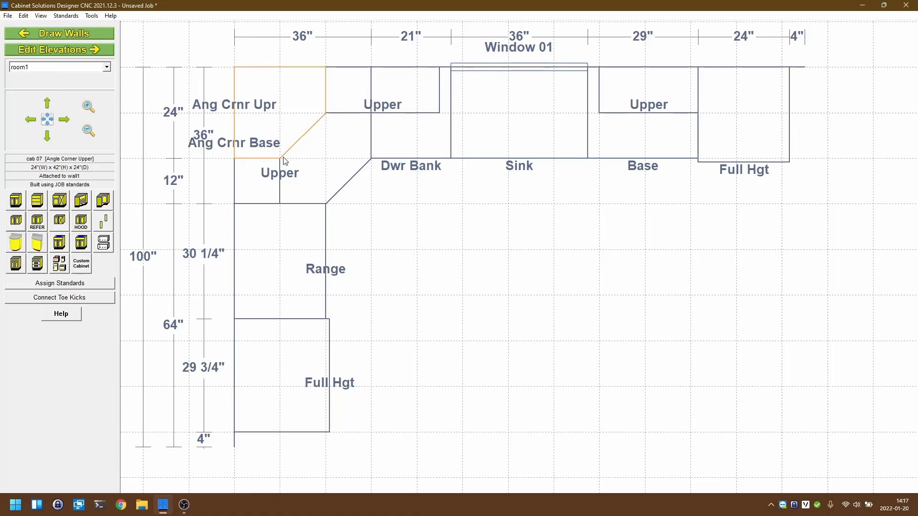
# - View the elevation of wall1 and check its cabinets with the doors displayed and hidden again
pyautogui.click(91, 49)
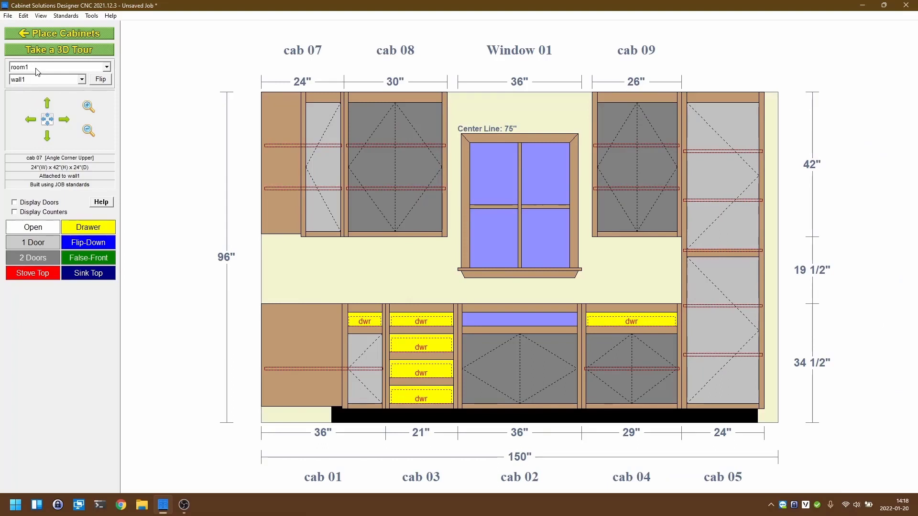
pyautogui.click(105, 81)
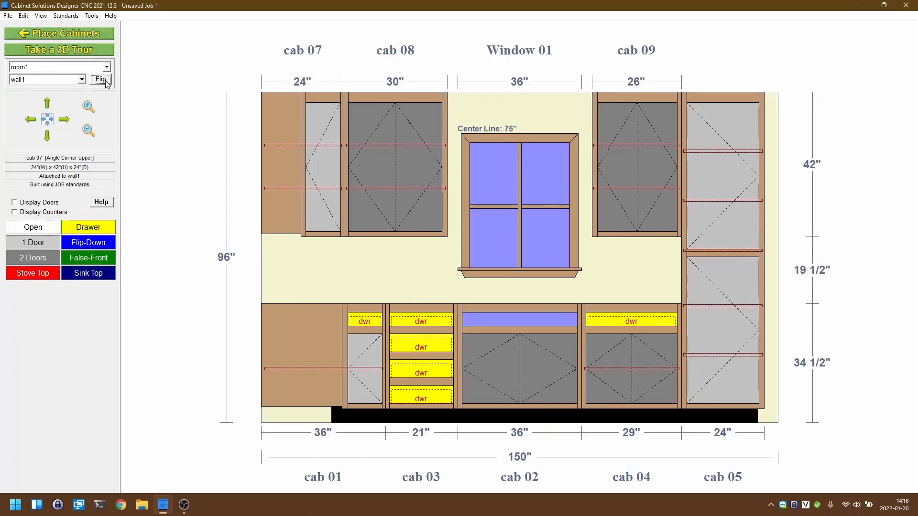
pyautogui.click(46, 205)
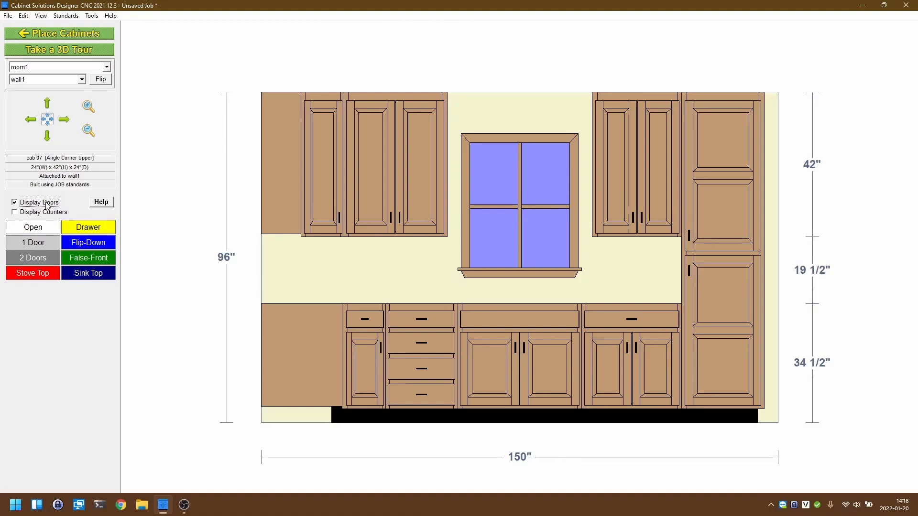
pyautogui.click(46, 204)
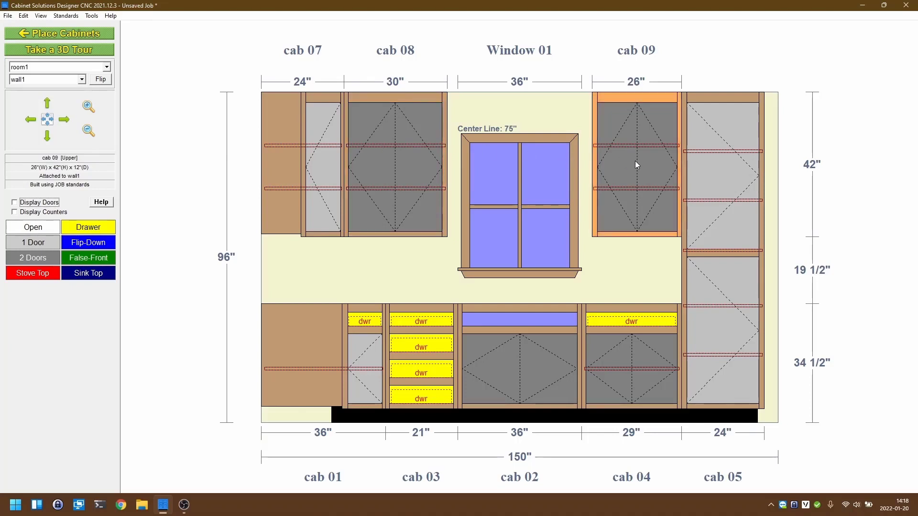
# - Add a 2 1/4" center rail to the door opening of the 30" upper cabinet, cab 08
pyautogui.doubleClick(385, 173)
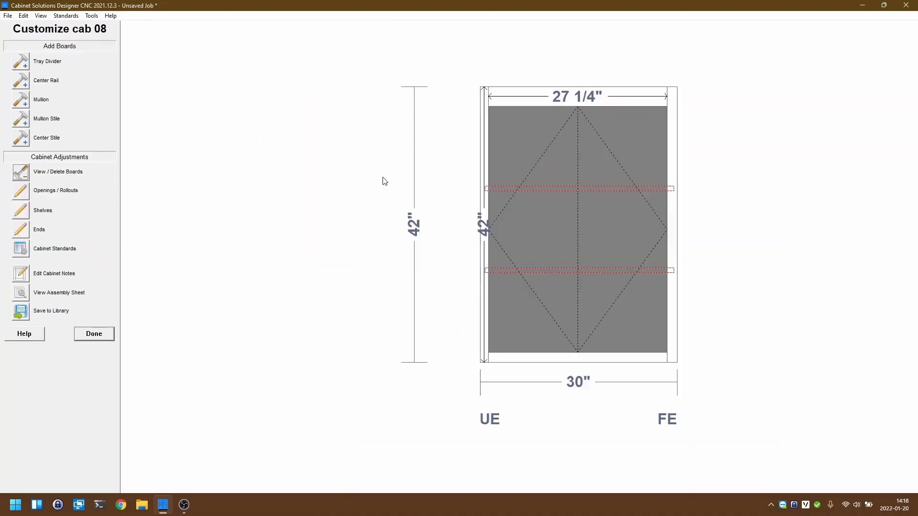
pyautogui.click(21, 82)
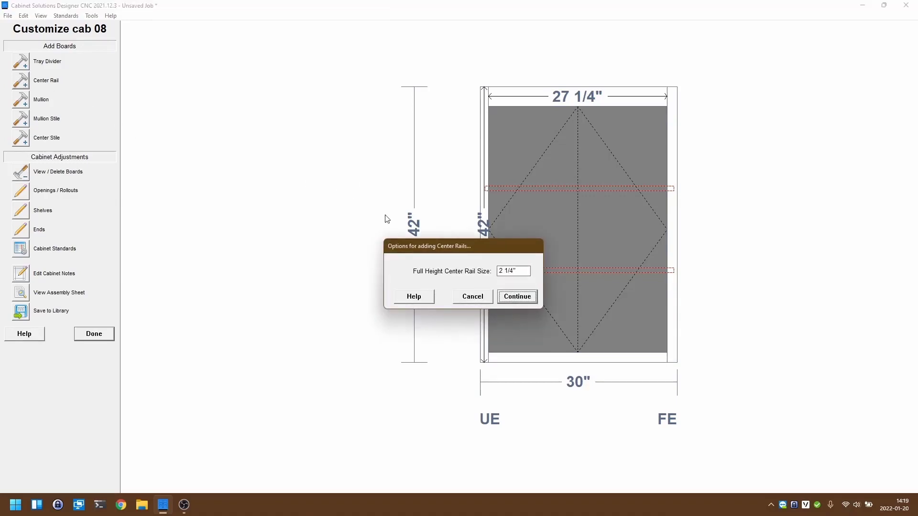
pyautogui.click(516, 298)
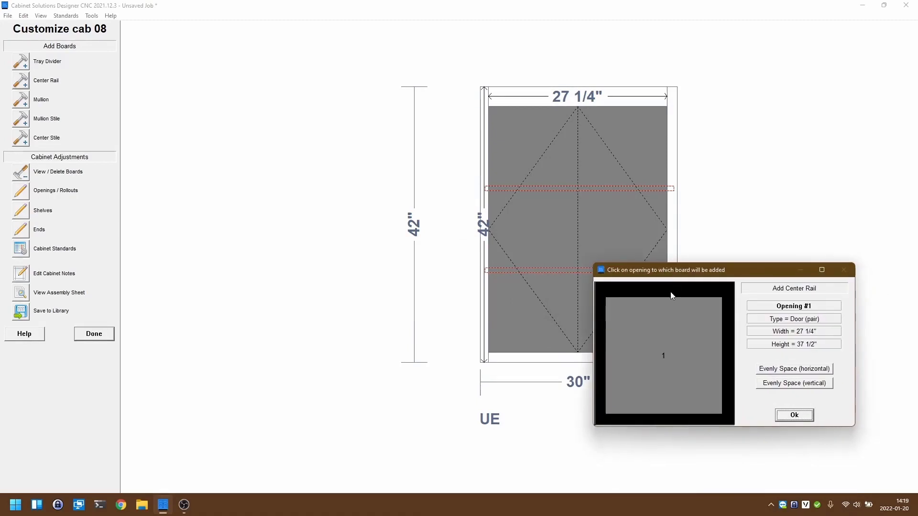
pyautogui.click(650, 356)
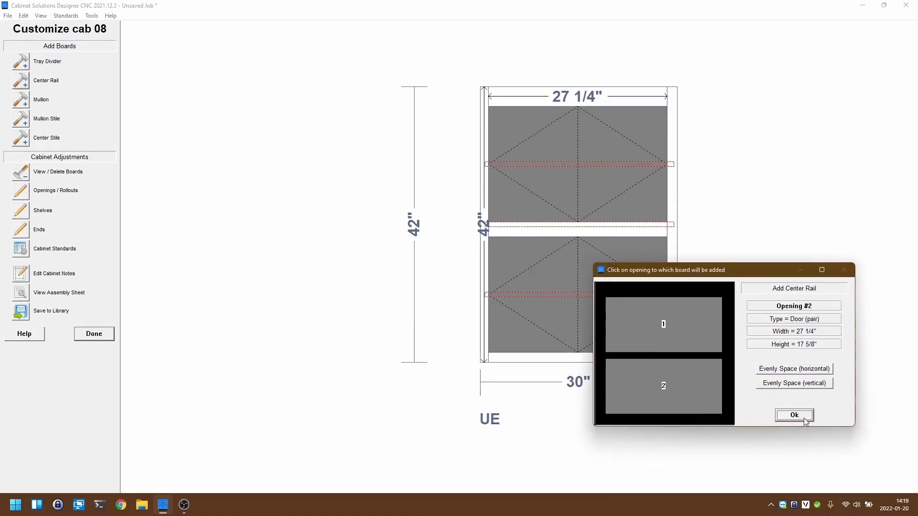
pyautogui.click(805, 418)
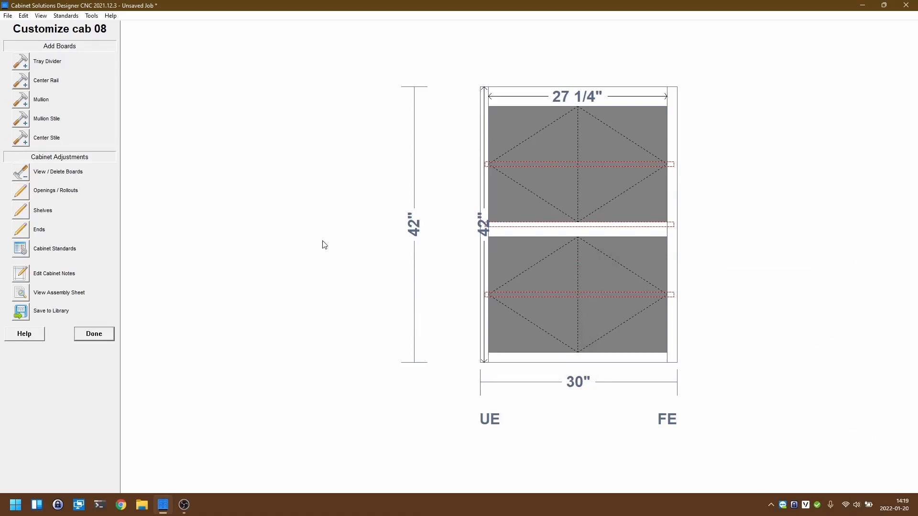
# - Make the lower opening of cab 08 a 14" high Microwave appliance opening by moving its top side
pyautogui.click(20, 191)
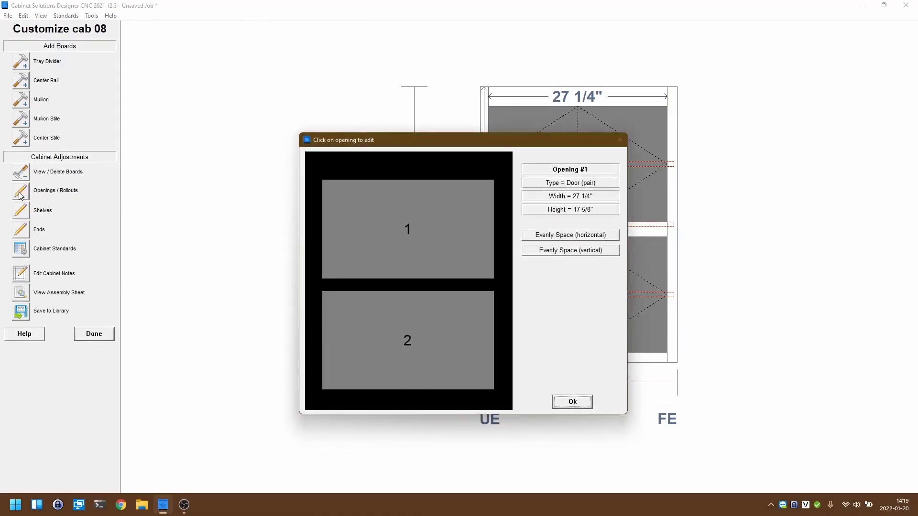
pyautogui.click(410, 351)
pyautogui.click(411, 352)
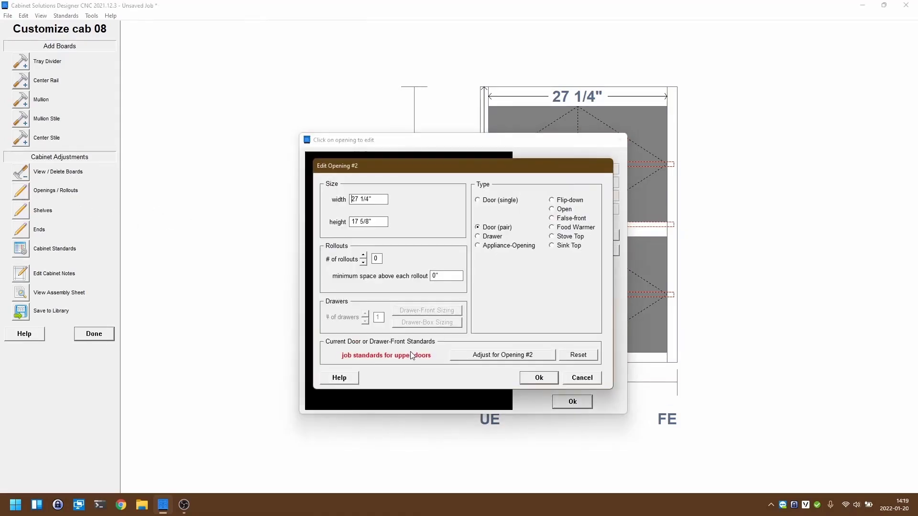
pyautogui.click(377, 223)
pyautogui.write('14')
pyautogui.click(507, 246)
pyautogui.click(510, 265)
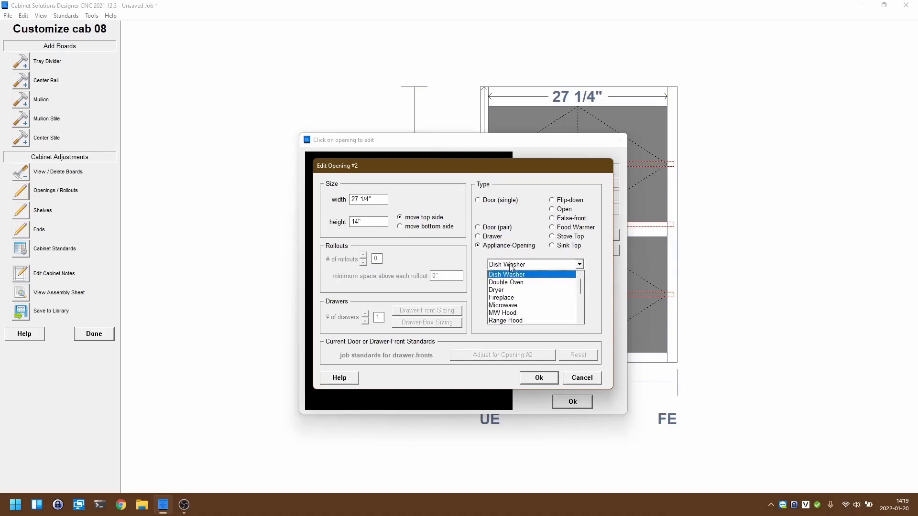
pyautogui.click(509, 305)
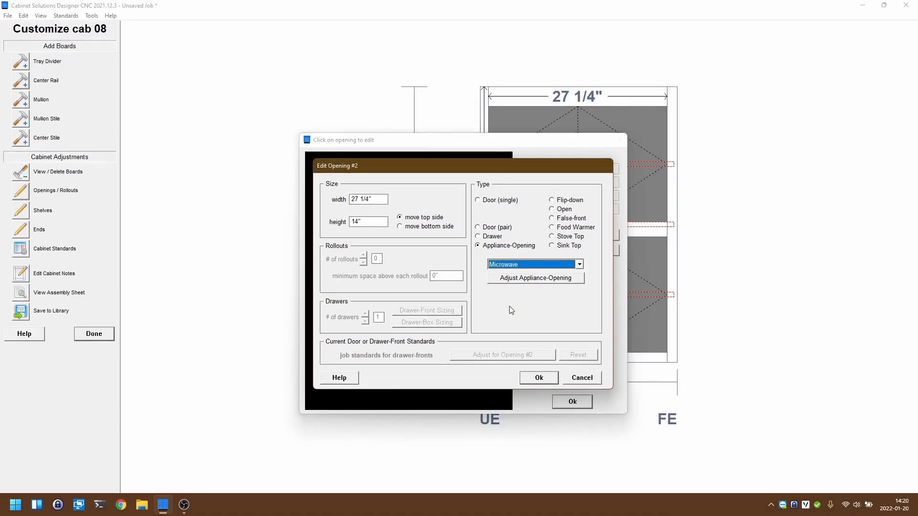
pyautogui.click(538, 378)
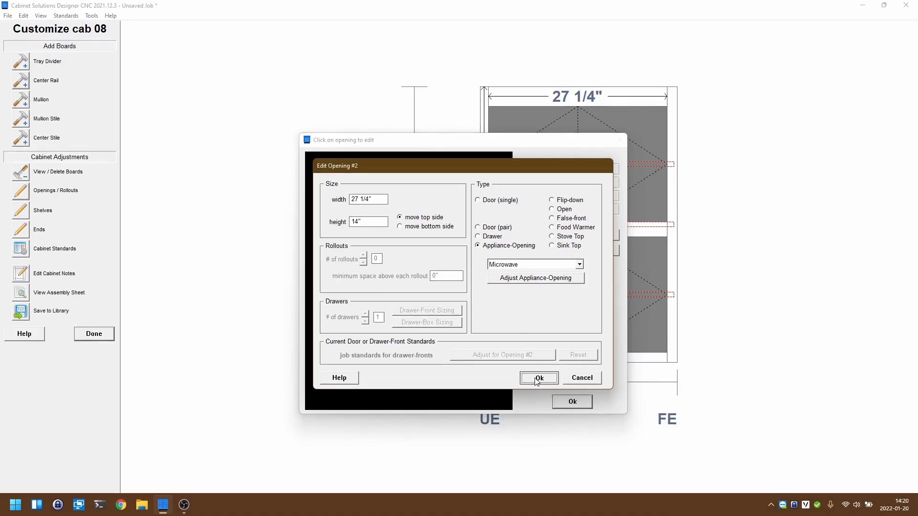
pyautogui.click(572, 402)
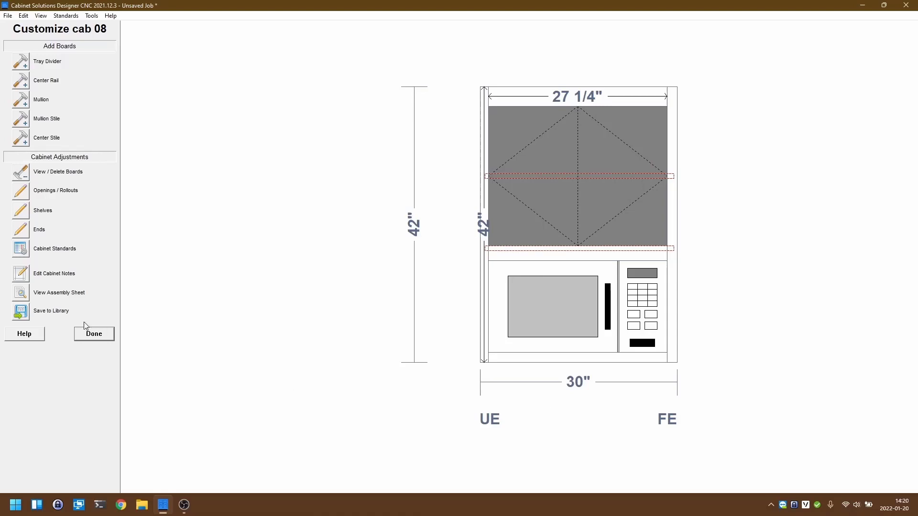
# - Review the assembly sheet of cab 08, including its openings, face frame parts, box parts and materials
pyautogui.click(21, 293)
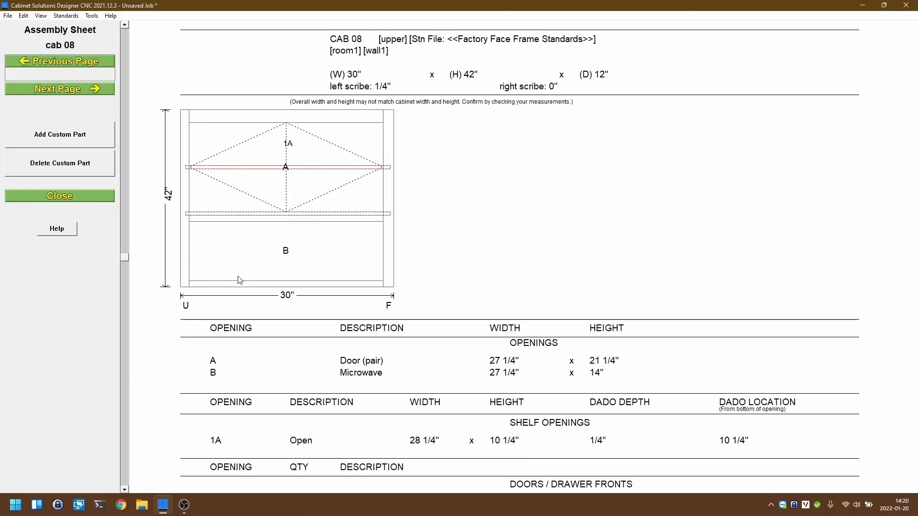
pyautogui.scroll(-1, 360, 321)
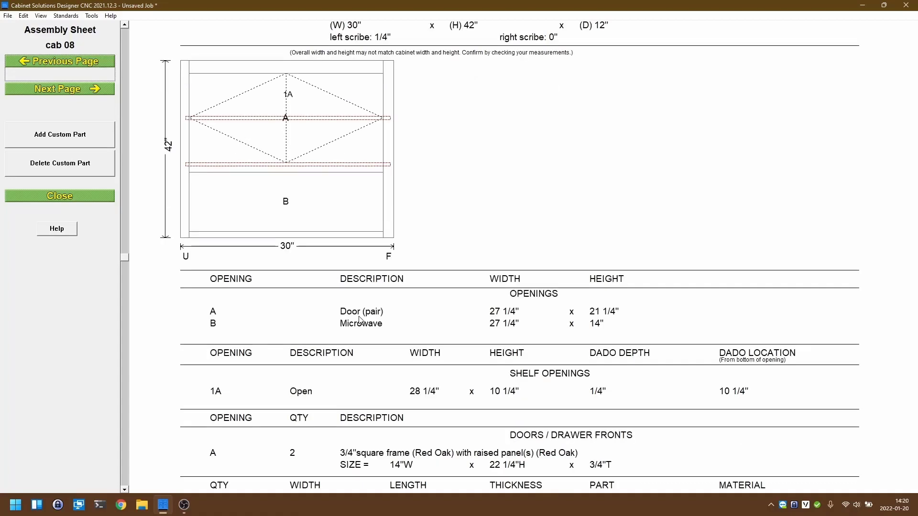
pyautogui.scroll(-6, 360, 321)
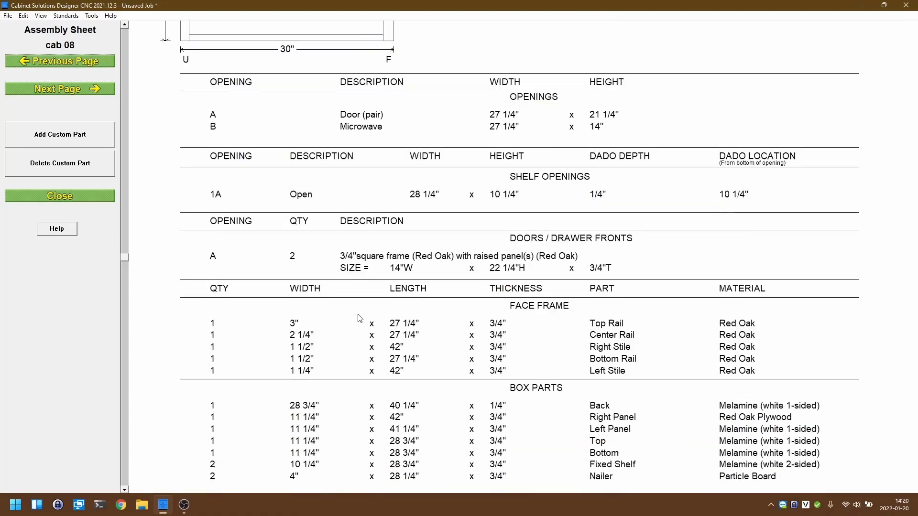
pyautogui.scroll(6, 360, 318)
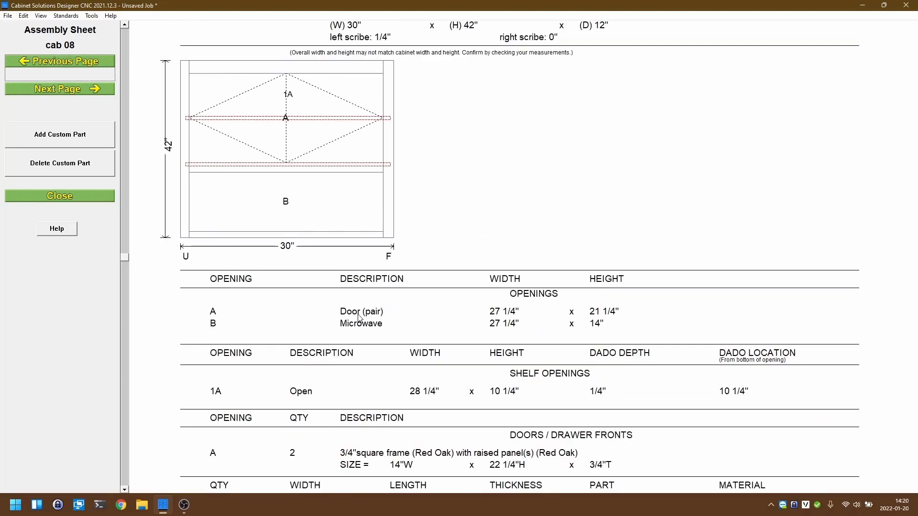
# - Finish customizing cab 08 and view the kitchen with its microwave cabinet in the 3D tour before returning to the wall1 elevation
pyautogui.click(90, 196)
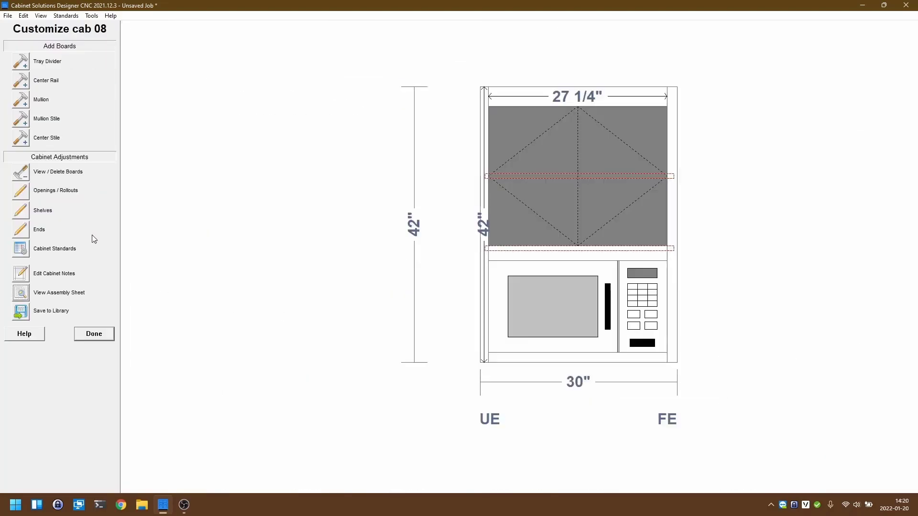
pyautogui.click(94, 333)
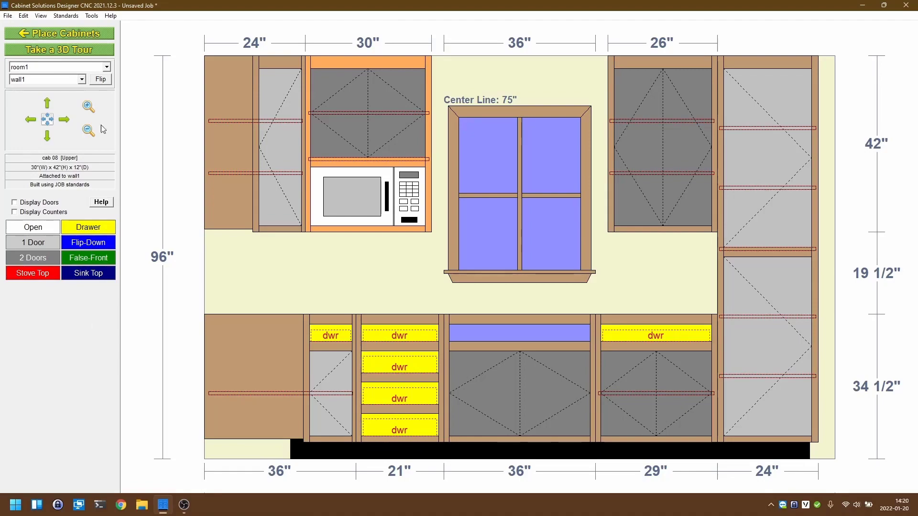
pyautogui.click(100, 51)
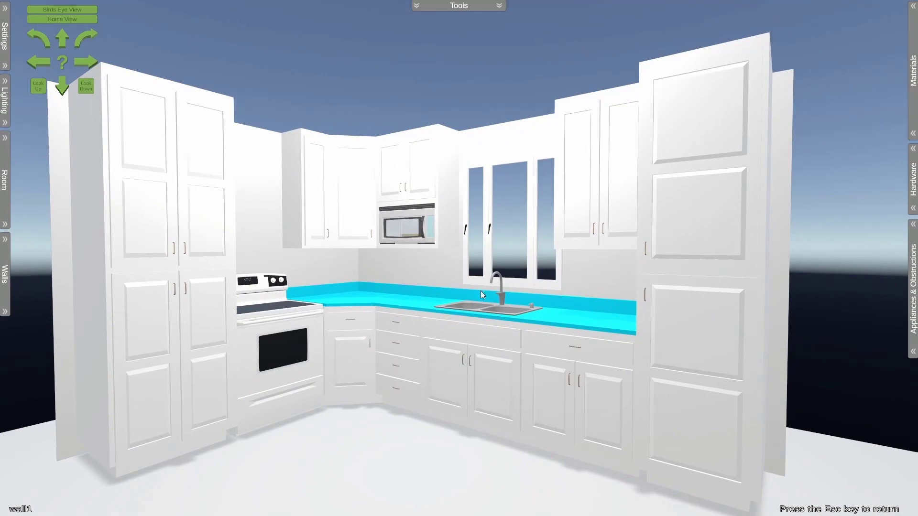
pyautogui.press('Escape')
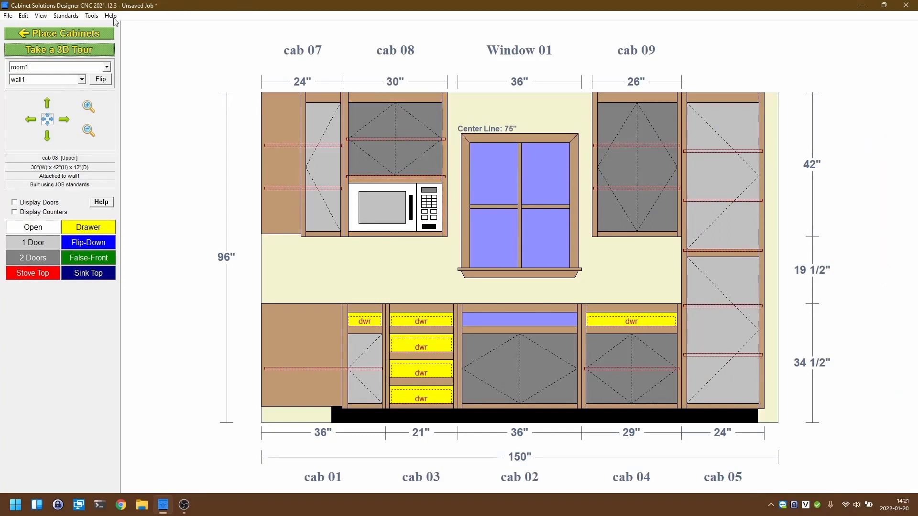
# - Price the cabinets in Job Costing with 80 estimated labor hours at $60 per hour, 9.25% labor tax and 45% profit
pyautogui.click(91, 16)
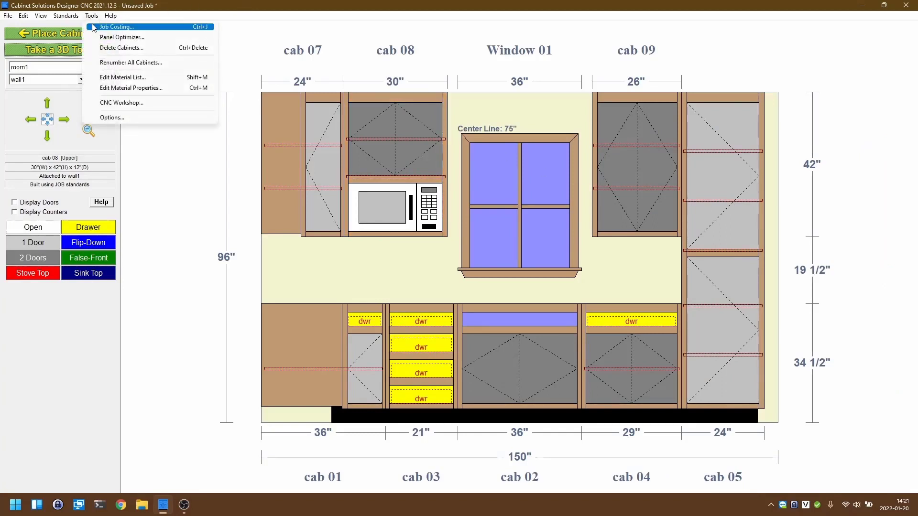
pyautogui.click(116, 27)
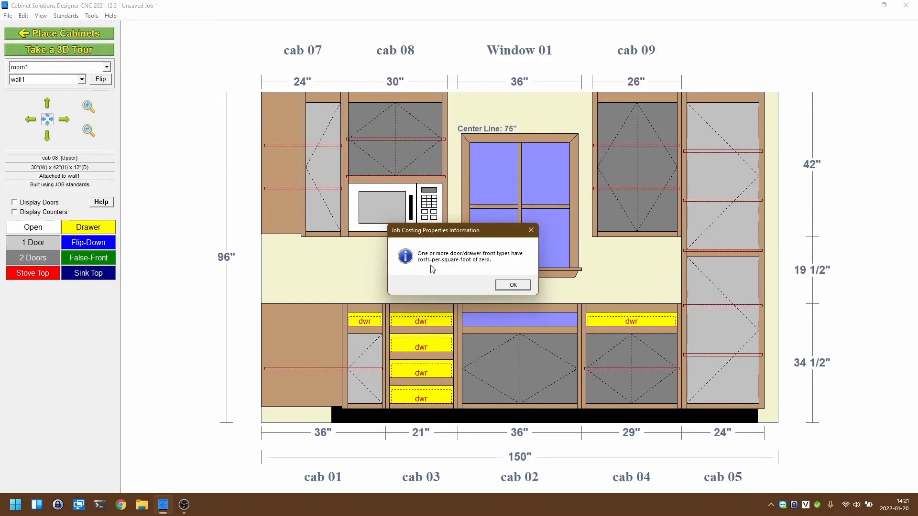
pyautogui.click(514, 285)
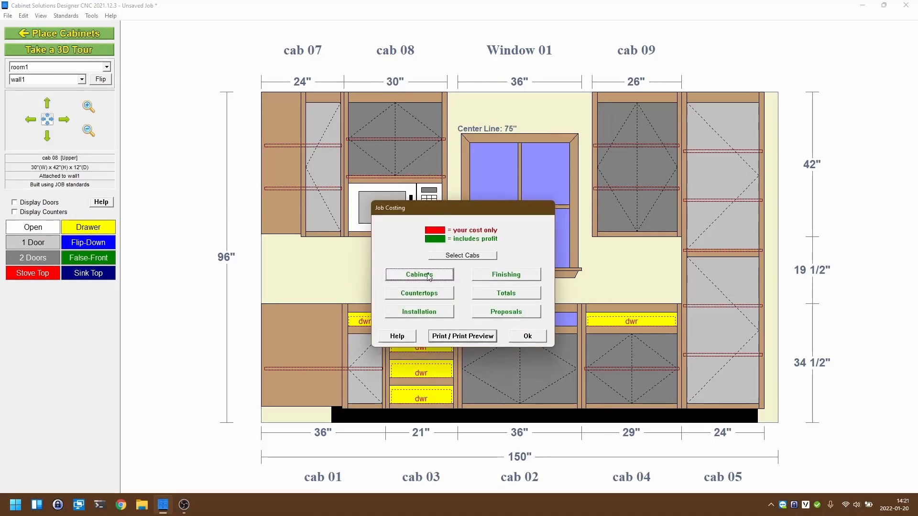
pyautogui.click(429, 275)
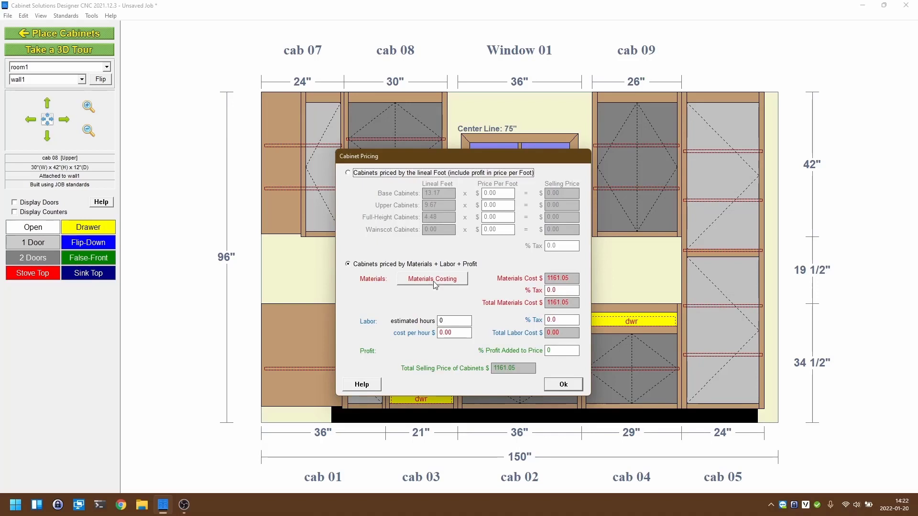
pyautogui.click(456, 321)
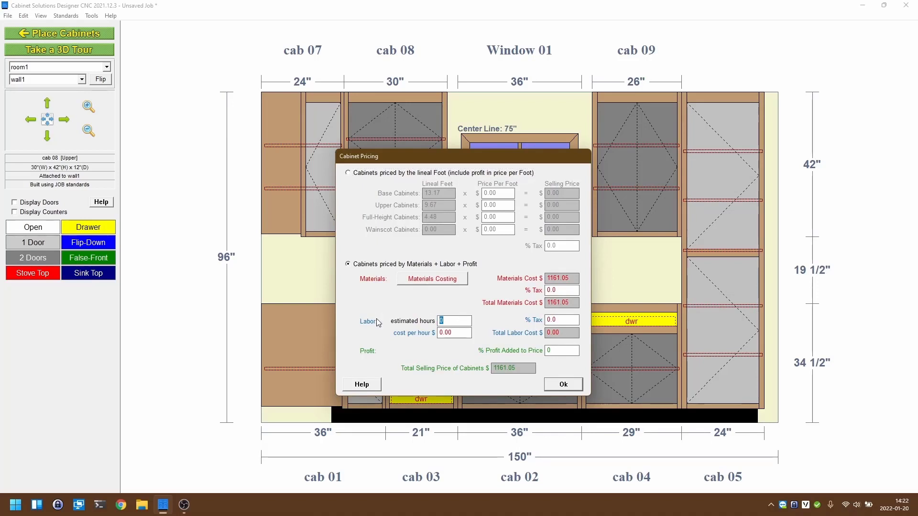
pyautogui.write('80')
pyautogui.click(463, 333)
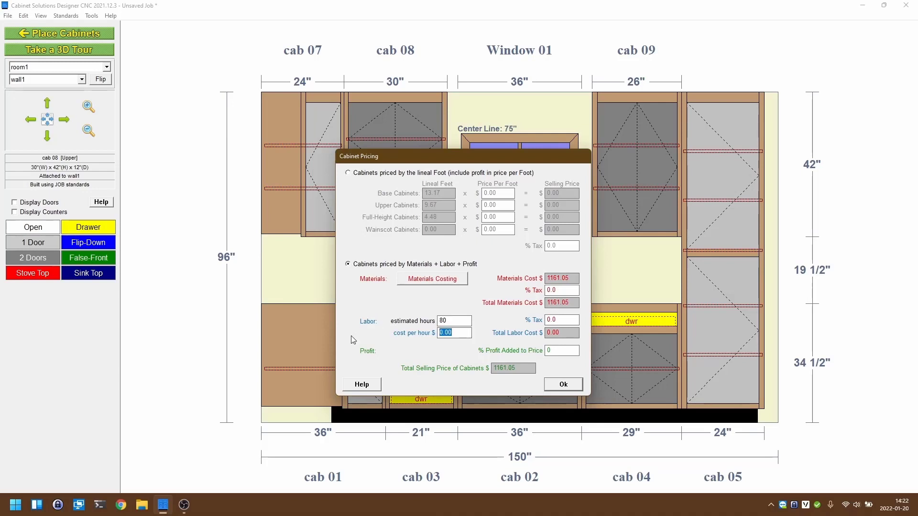
pyautogui.write('60')
pyautogui.press('Tab')
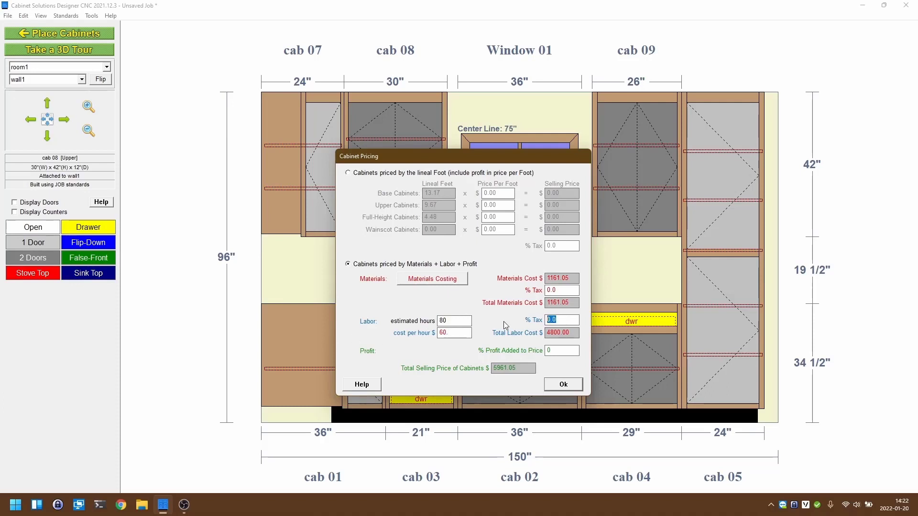
pyautogui.write('9.25')
pyautogui.doubleClick(557, 351)
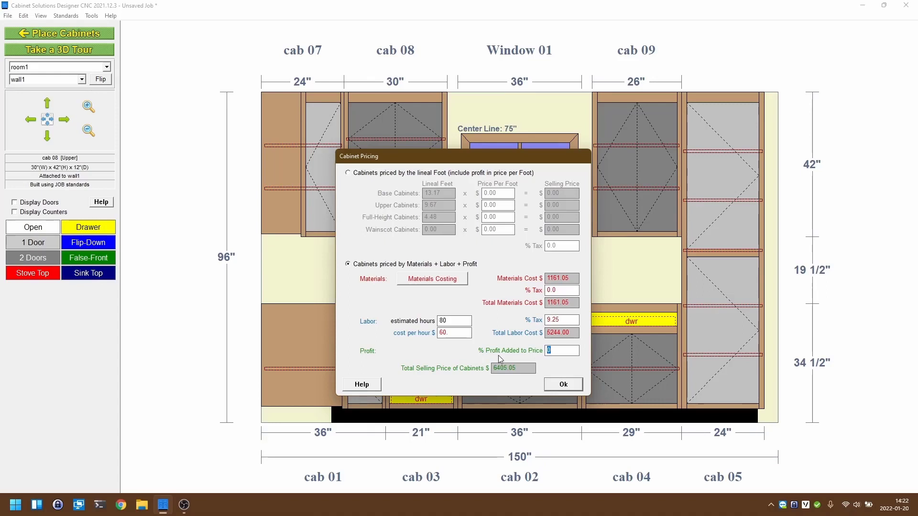
pyautogui.write('45')
# - Review the material properties and the available materials used for the cabinets' materials costing, and close Job Costing
pyautogui.click(448, 282)
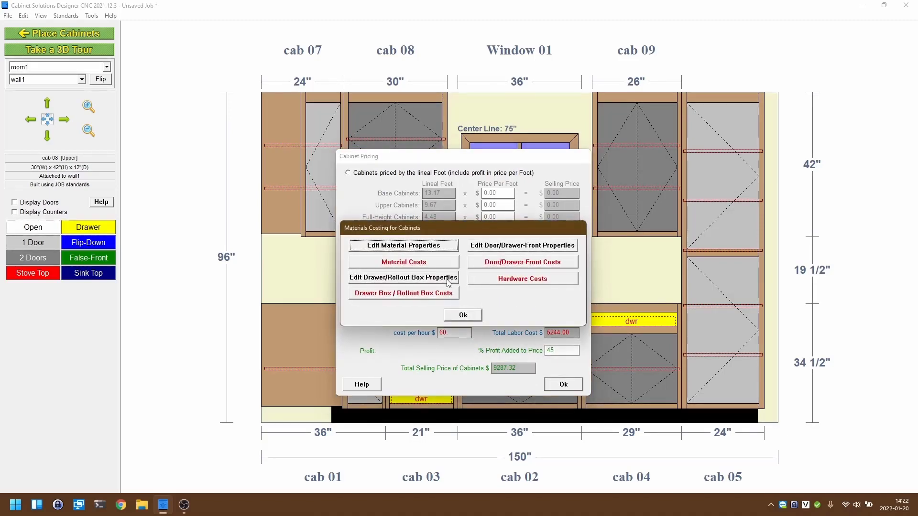
pyautogui.click(428, 247)
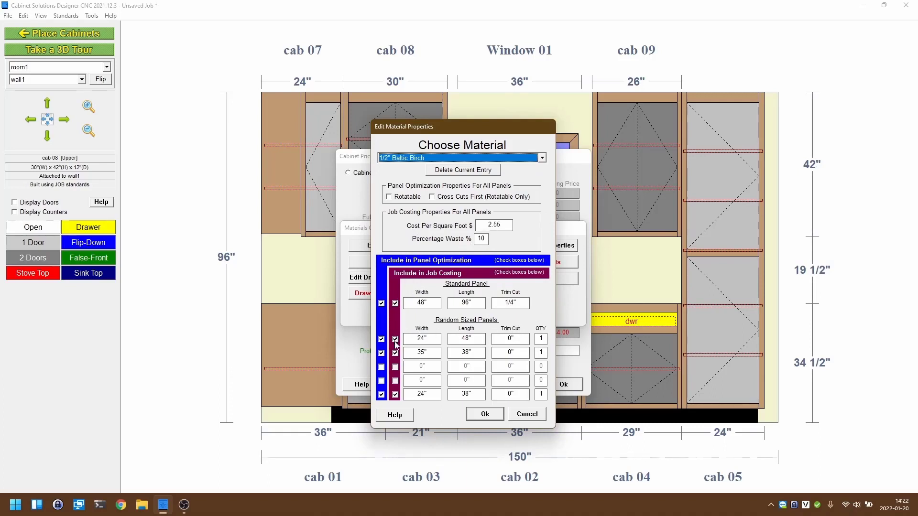
pyautogui.click(436, 158)
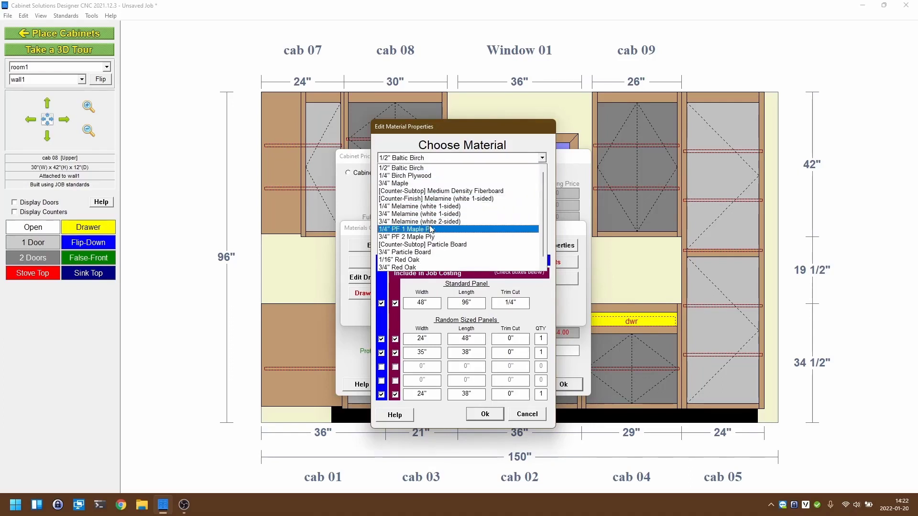
pyautogui.scroll(-1, 431, 229)
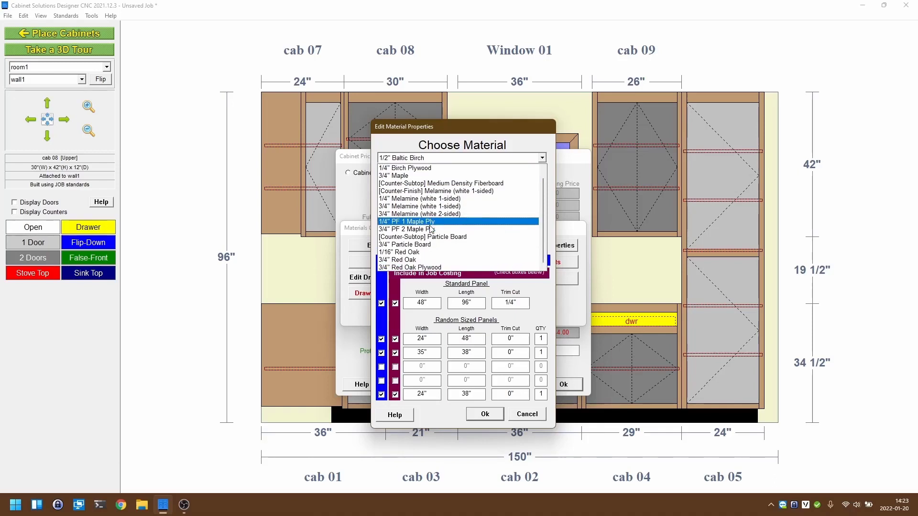
pyautogui.scroll(1, 430, 229)
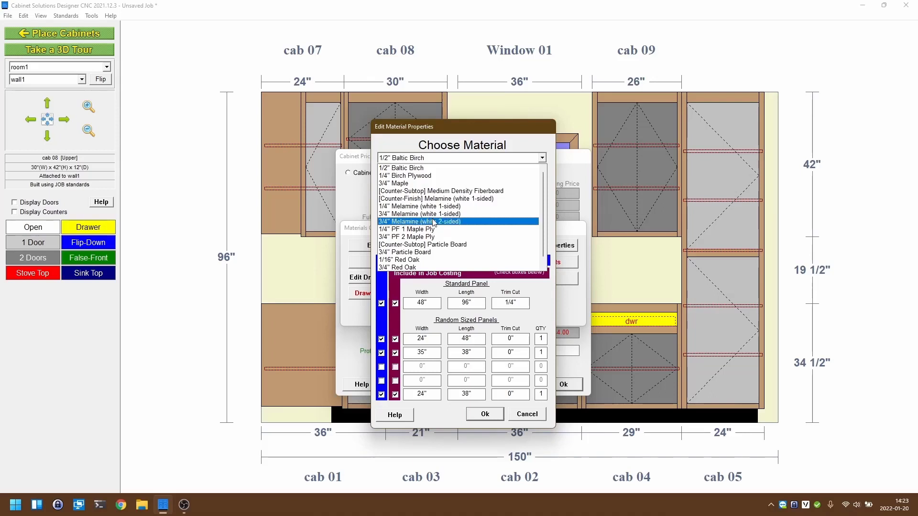
pyautogui.click(542, 160)
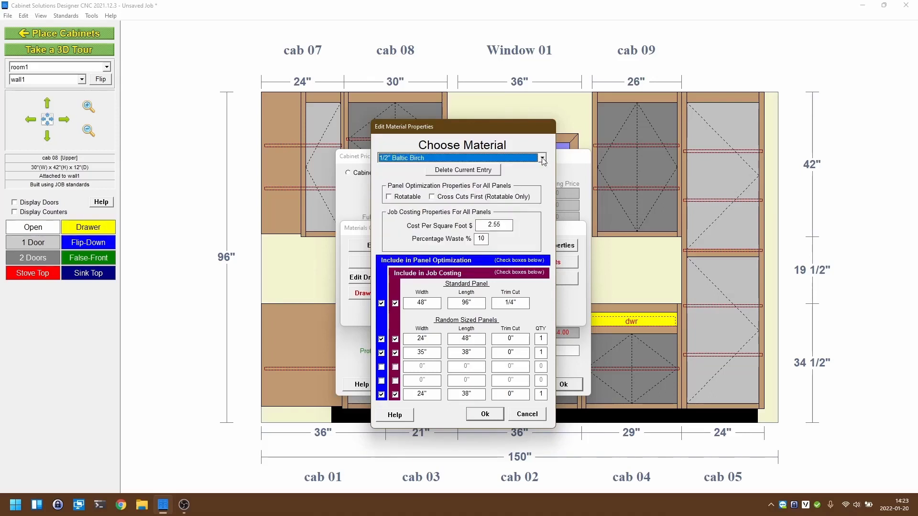
pyautogui.click(485, 414)
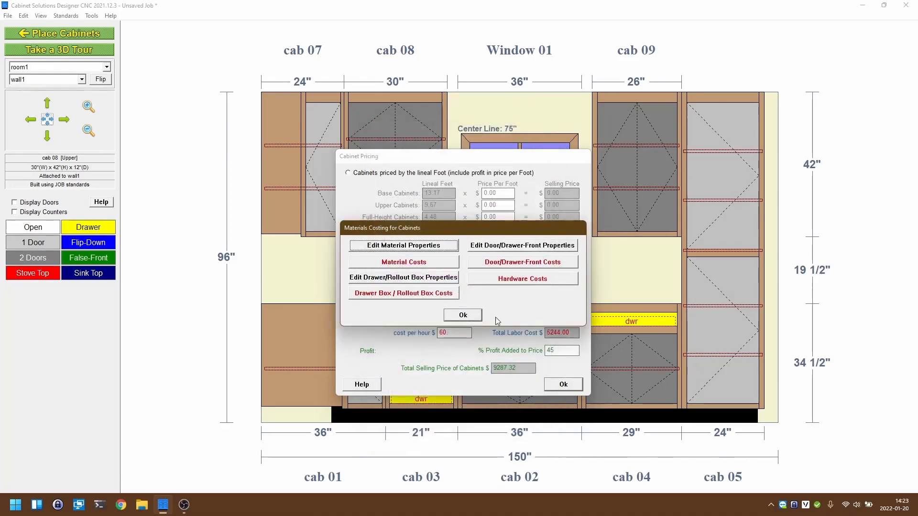
pyautogui.click(464, 315)
pyautogui.press('Return')
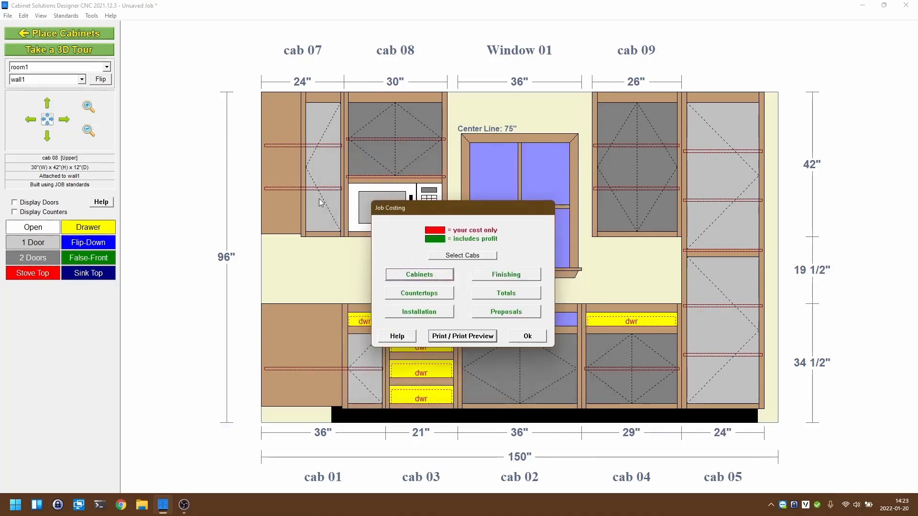
pyautogui.click(528, 337)
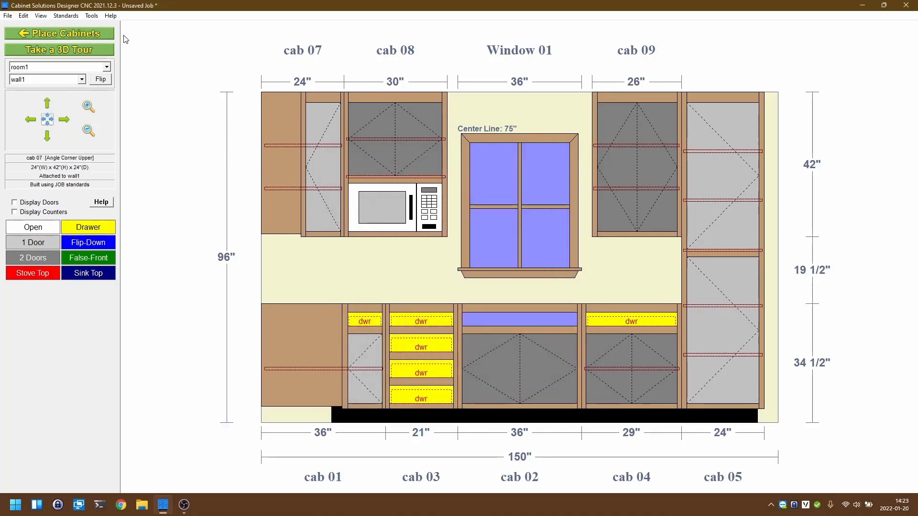
# - Run the Panel Optimizer for the 3/4" Melamine (white 2-sided) material and preview its layout
pyautogui.click(92, 16)
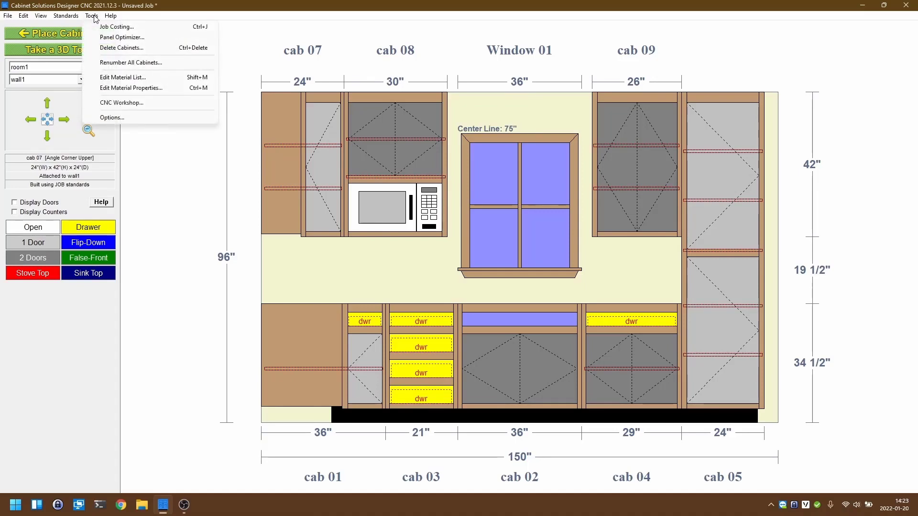
pyautogui.click(97, 38)
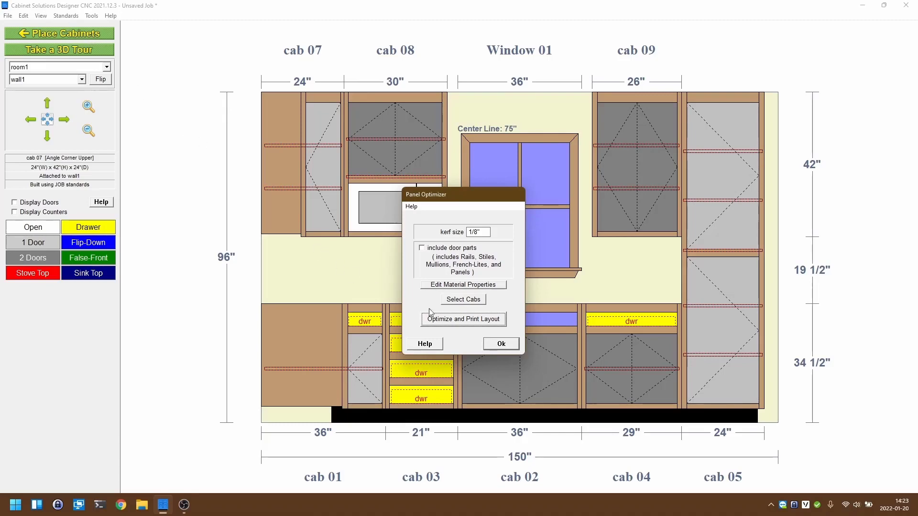
pyautogui.click(437, 321)
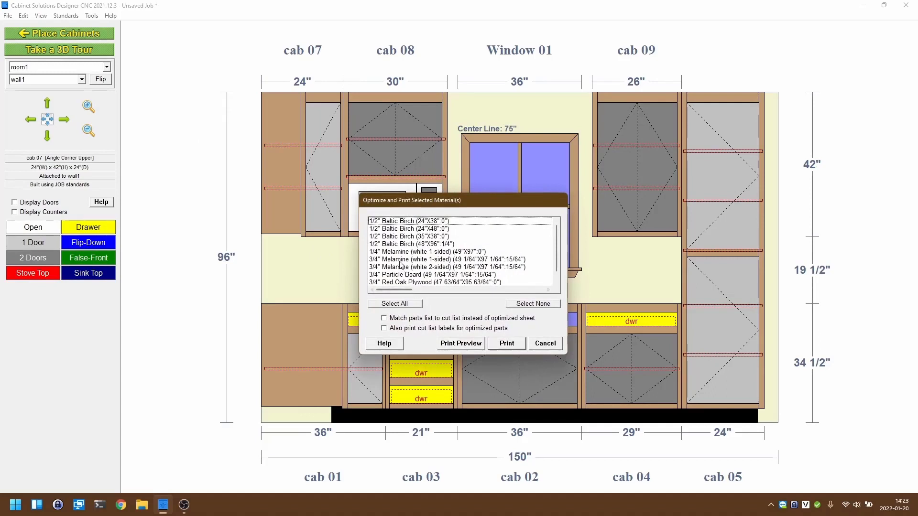
pyautogui.click(388, 267)
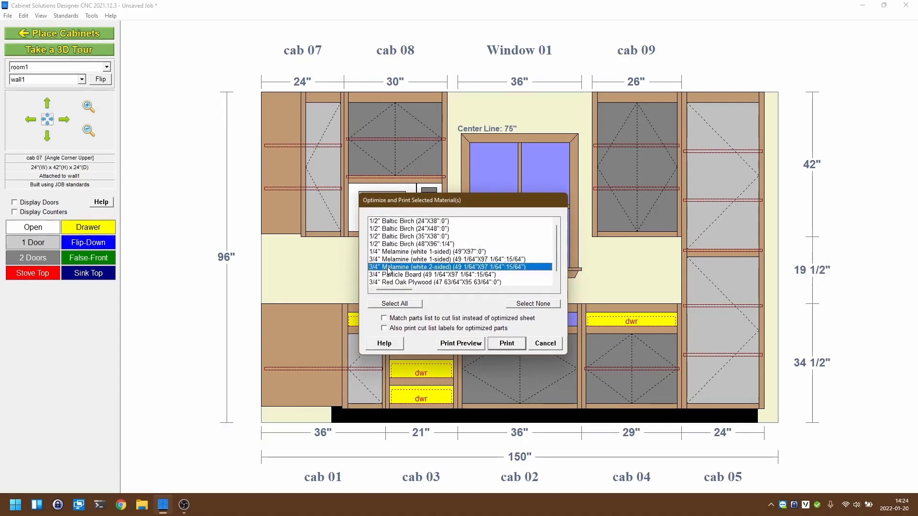
pyautogui.click(459, 343)
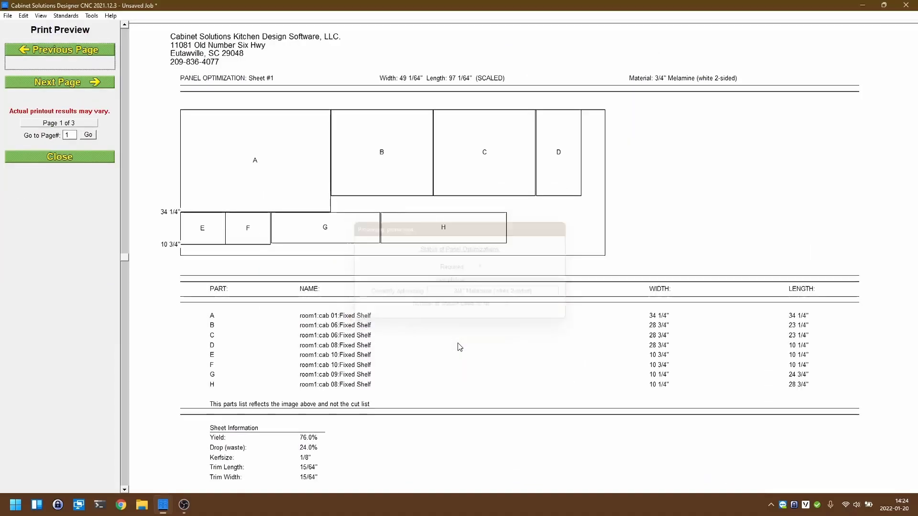
# - Examine the part layouts, parts lists and sheet information on all the optimized melamine sheets, and close the preview
pyautogui.scroll(-3, 459, 347)
pyautogui.scroll(-15, 460, 347)
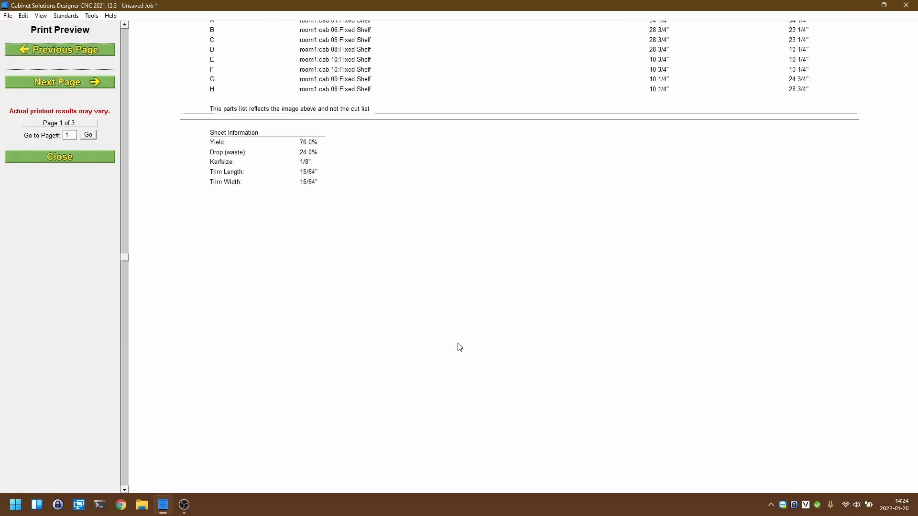
pyautogui.scroll(-9, 460, 347)
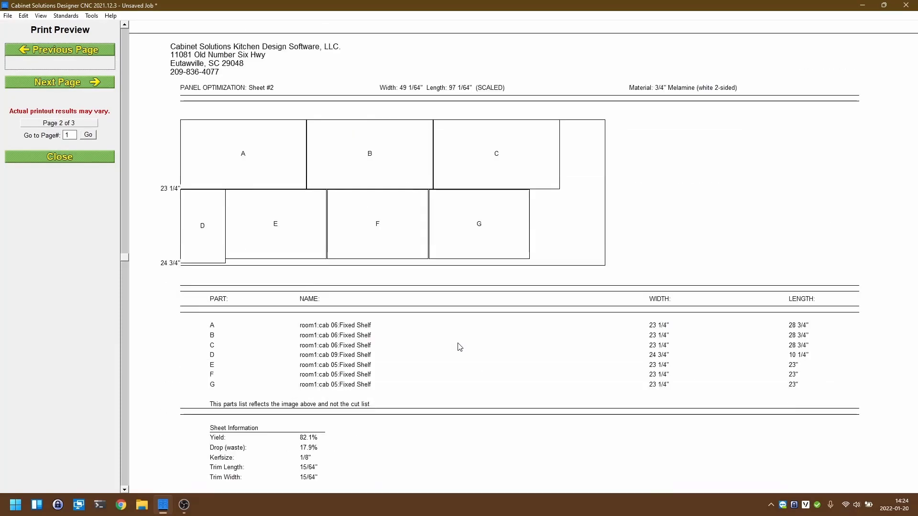
pyautogui.scroll(-20, 460, 347)
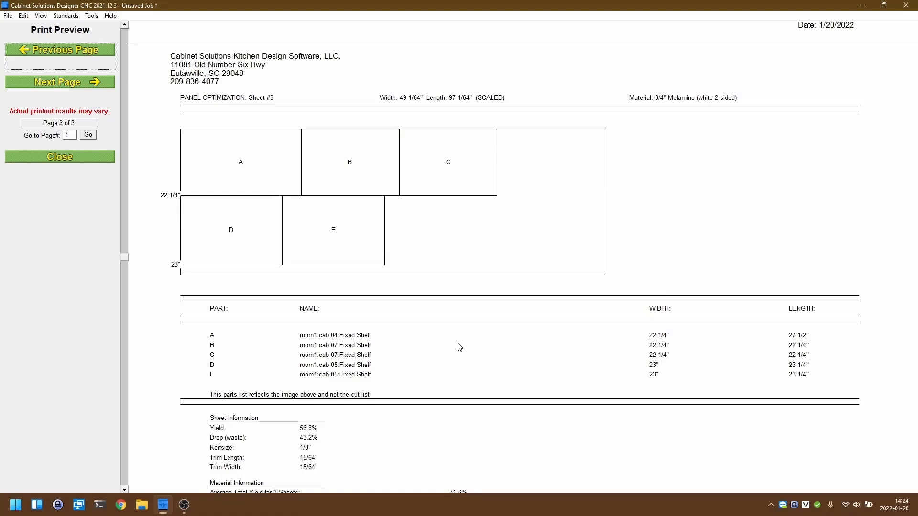
pyautogui.click(58, 156)
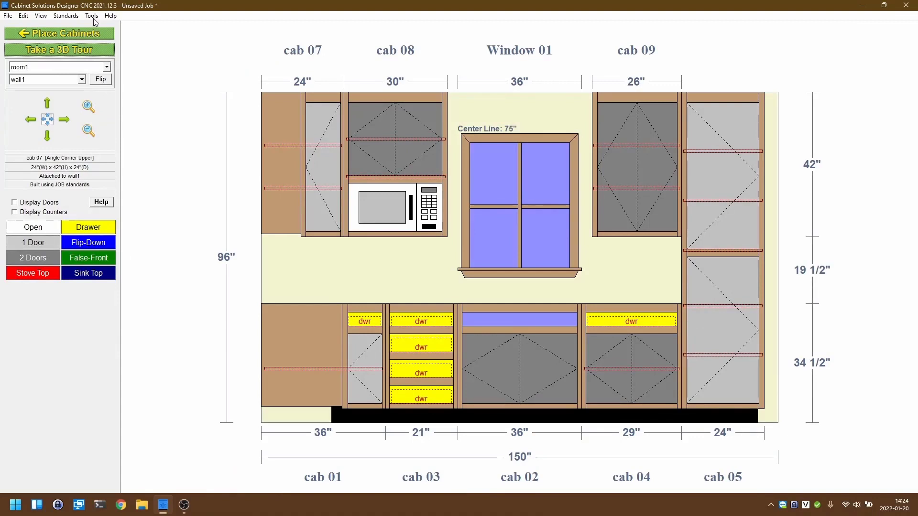
# - Open a print preview of the master cut list with only the Cabinet Box Parts section selected
pyautogui.click(9, 17)
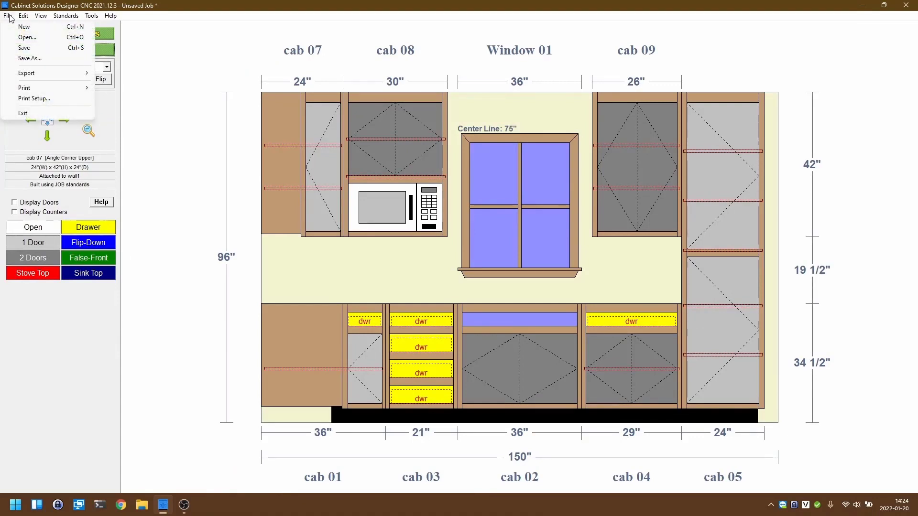
pyautogui.moveTo(78, 92)
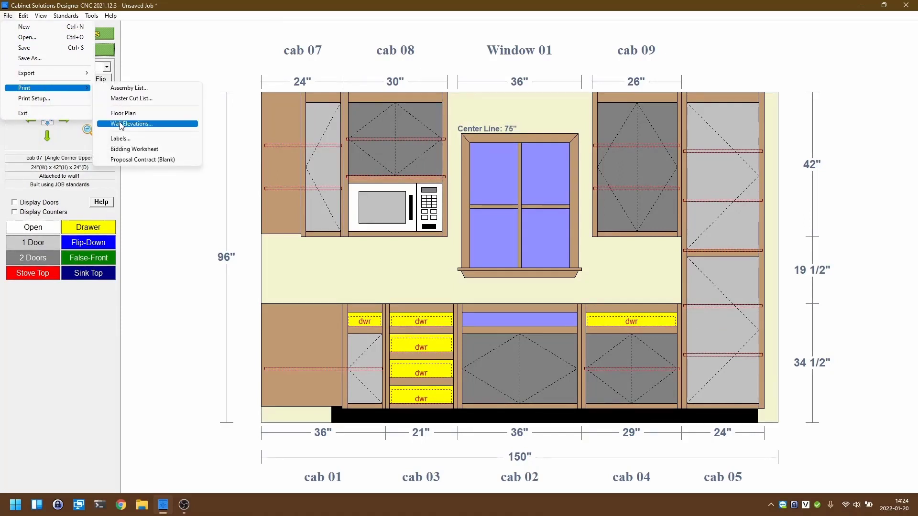
pyautogui.click(120, 99)
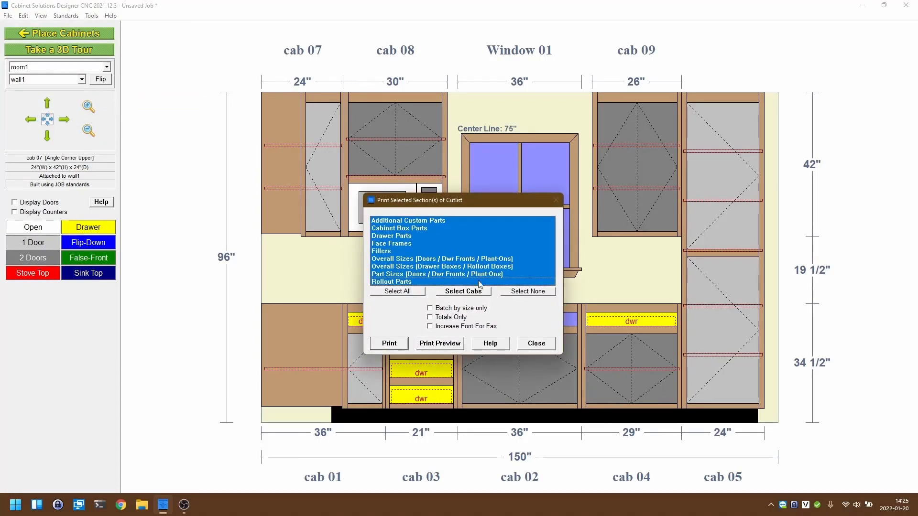
pyautogui.click(530, 293)
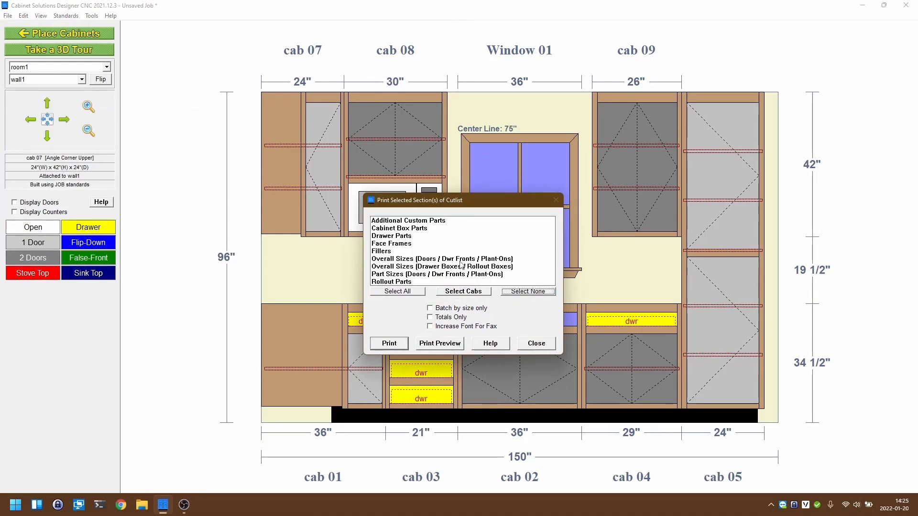
pyautogui.click(421, 229)
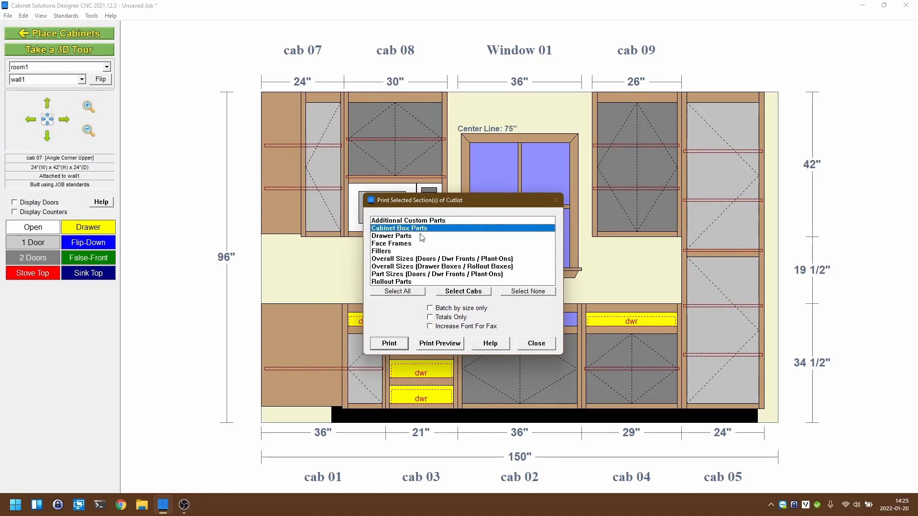
pyautogui.click(444, 347)
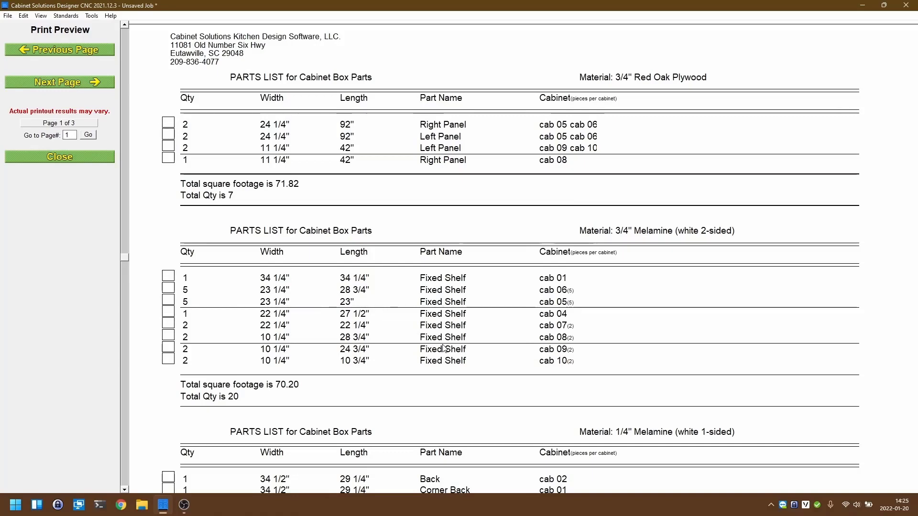
# - Read through the cabinet box parts lists for each material on the cut list pages and close the preview
pyautogui.scroll(-1, 403, 295)
pyautogui.scroll(-10, 403, 295)
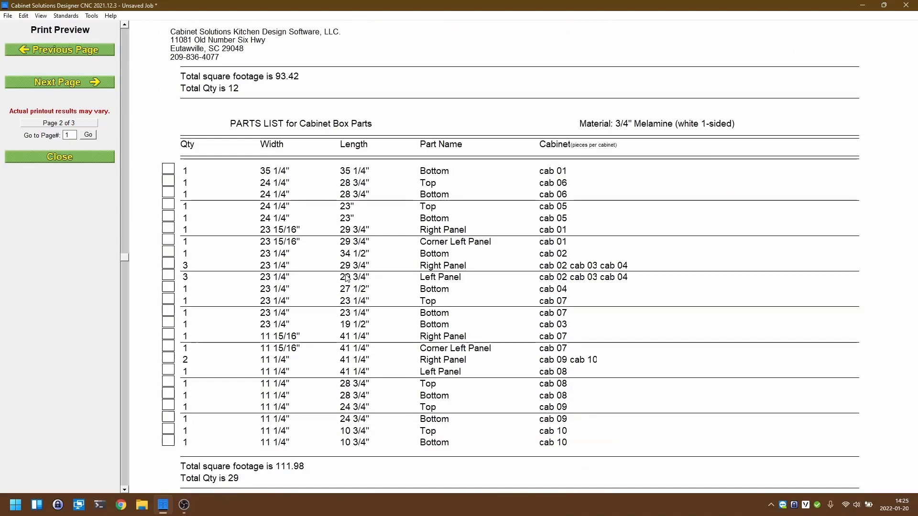
pyautogui.click(97, 159)
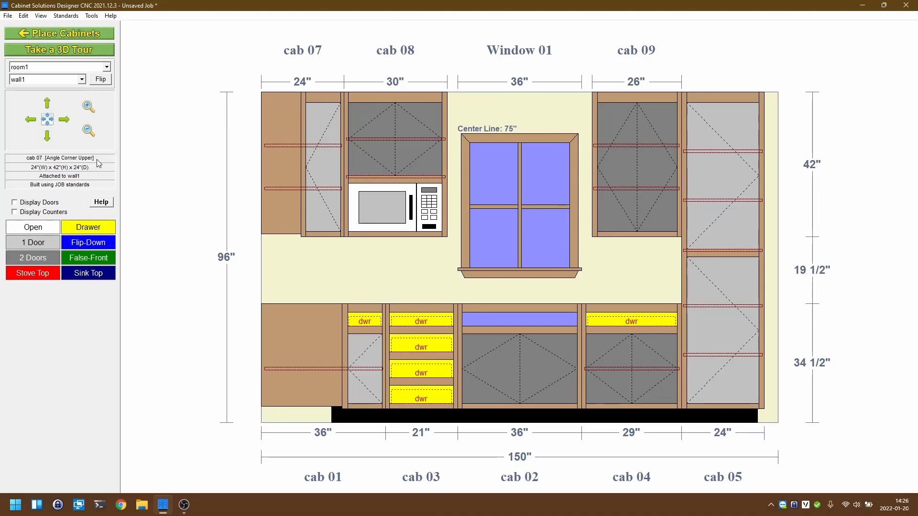
# - Open the job in CNC Workshop and display the Right Panel of cab 02 (Sink Base)
pyautogui.click(91, 16)
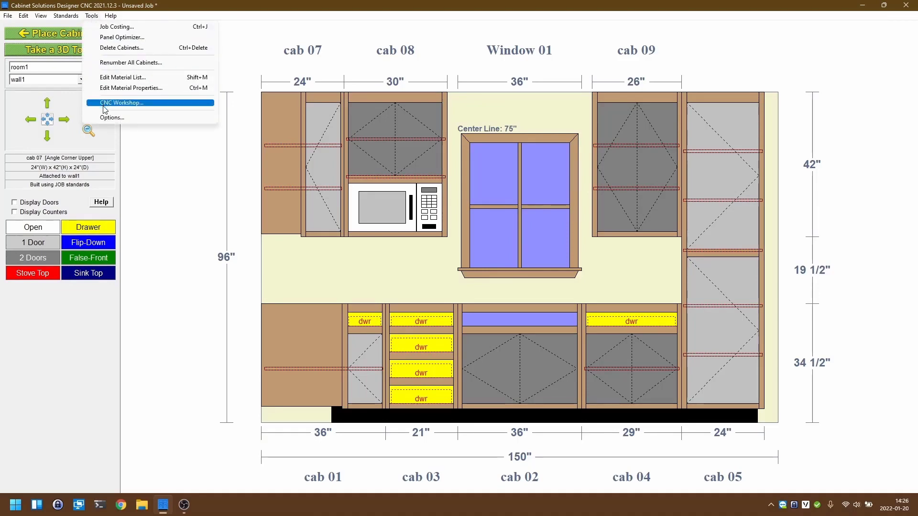
pyautogui.click(103, 102)
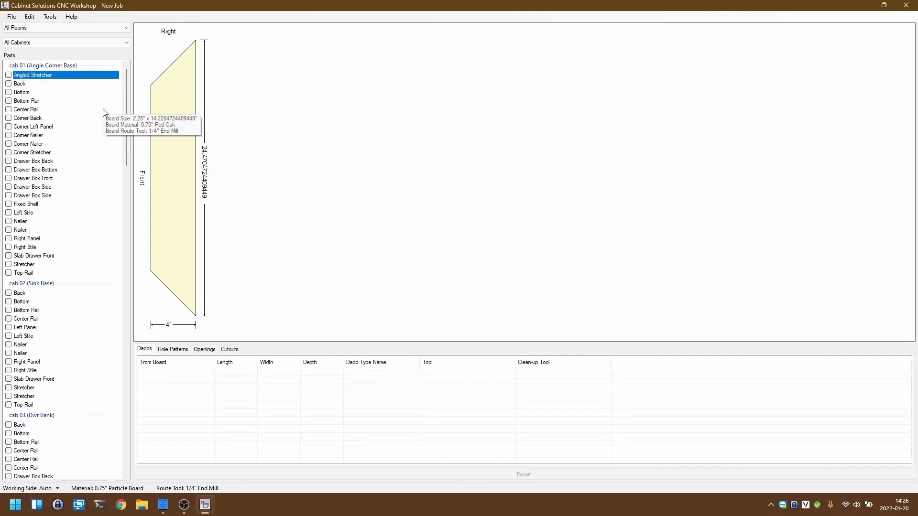
pyautogui.scroll(-3, 93, 191)
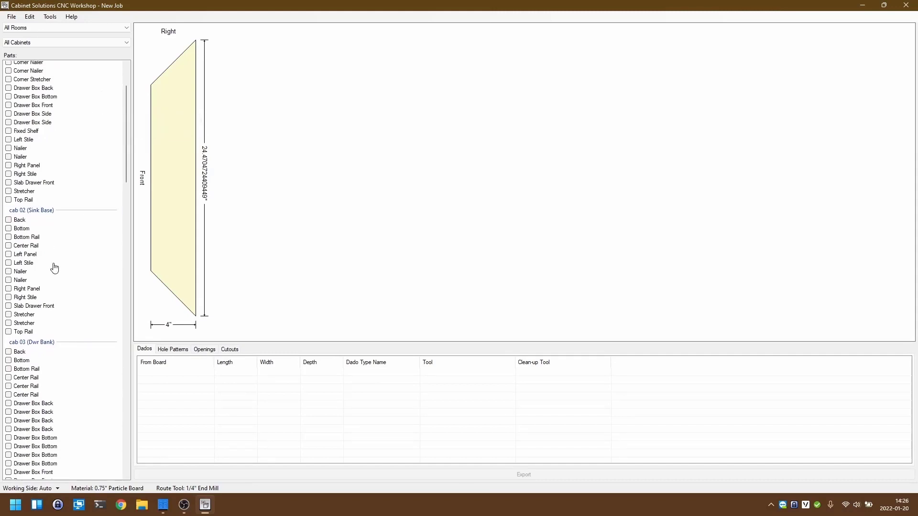
pyautogui.click(33, 289)
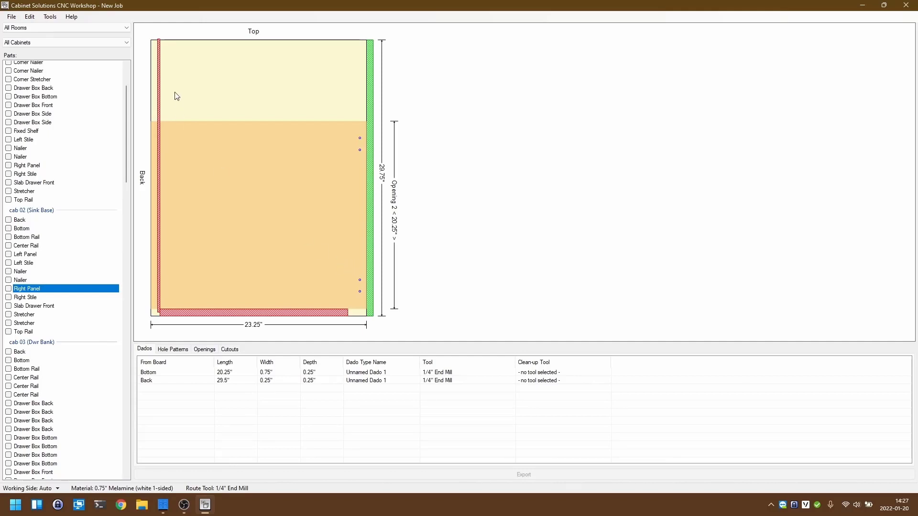
# - Disable door hinge holes for the default base, corner base, upper and corner upper cabinet types
pyautogui.click(57, 18)
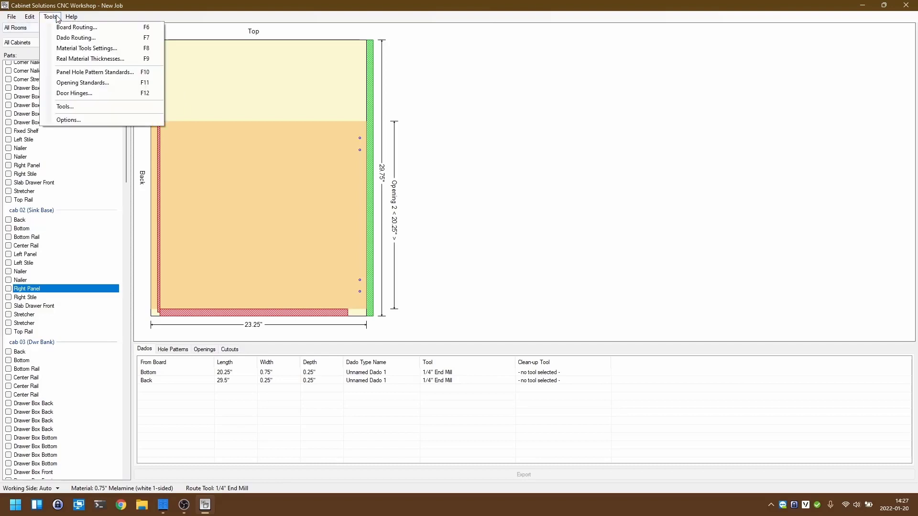
pyautogui.click(58, 94)
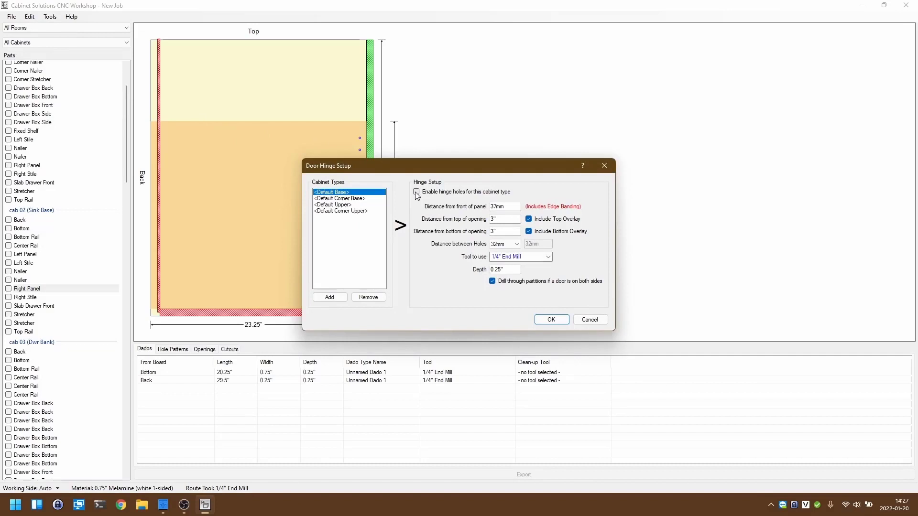
pyautogui.click(356, 198)
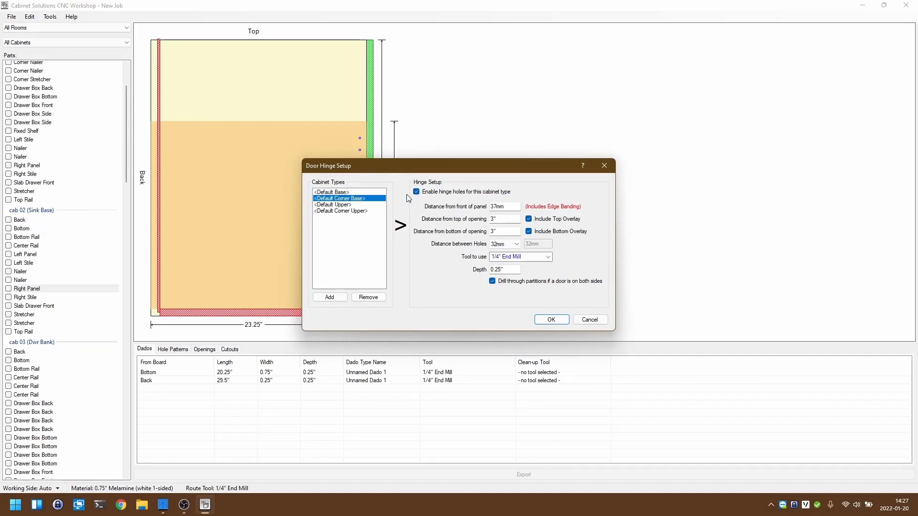
pyautogui.click(354, 204)
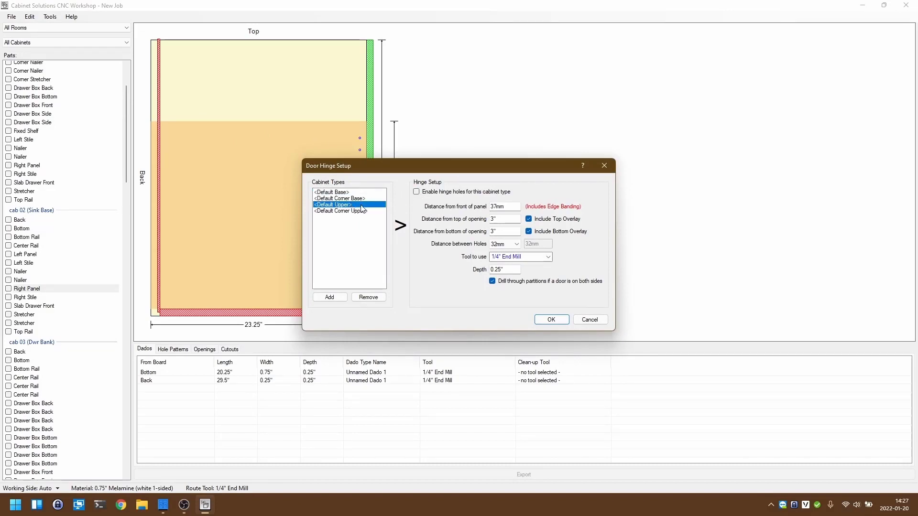
pyautogui.click(359, 212)
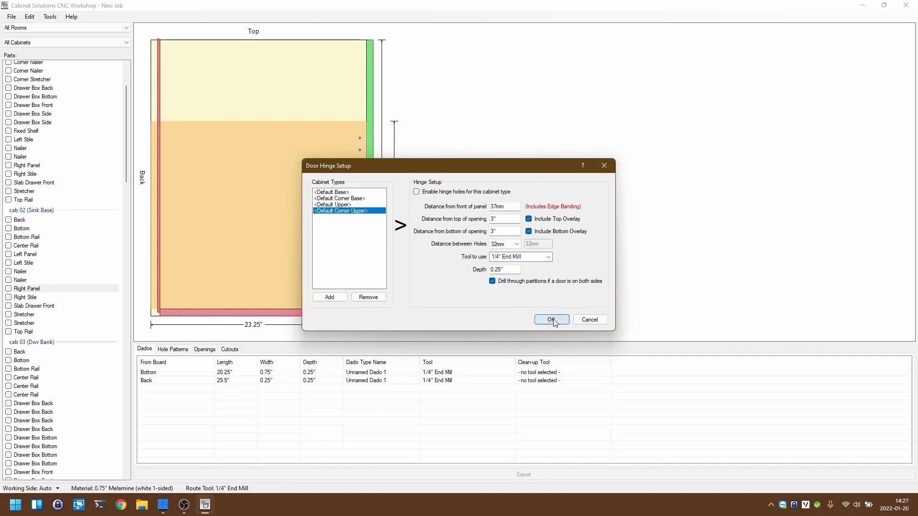
pyautogui.click(552, 321)
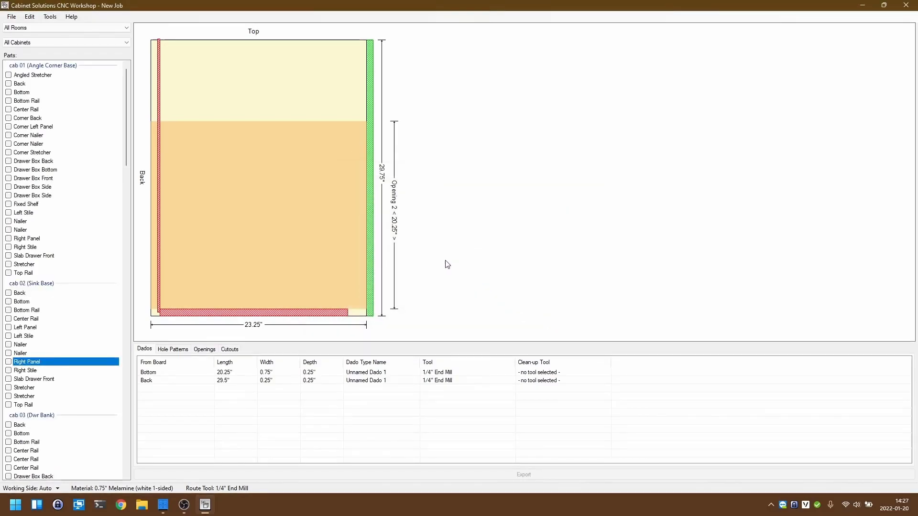
# - Set the default ATP Plate Z to .75 in the EnRoute output options
pyautogui.click(50, 17)
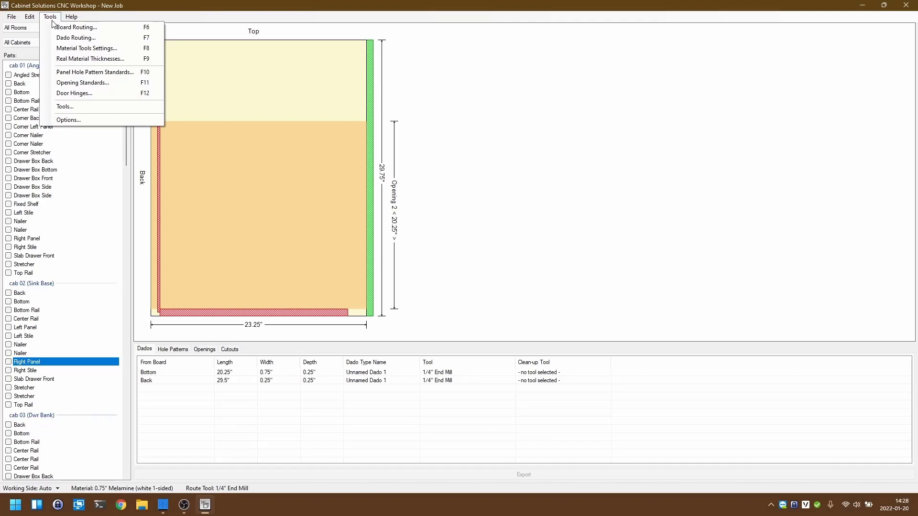
pyautogui.click(62, 120)
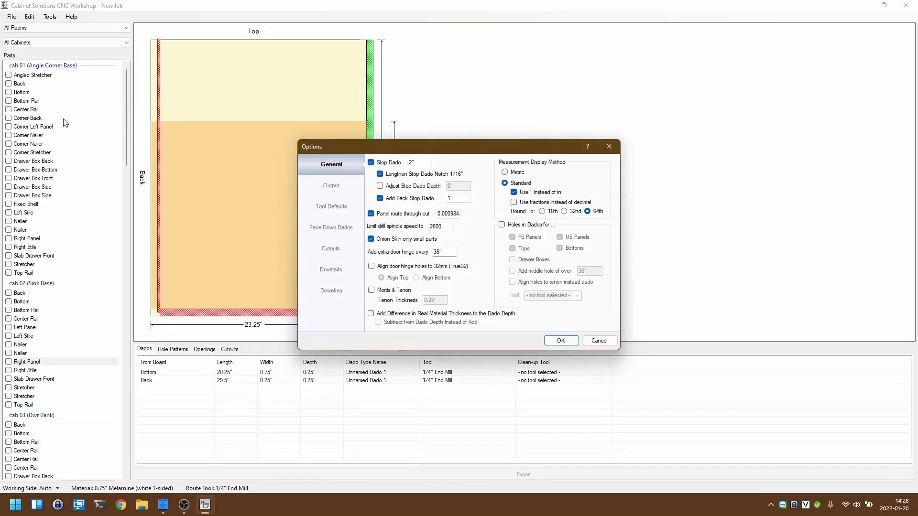
pyautogui.click(332, 186)
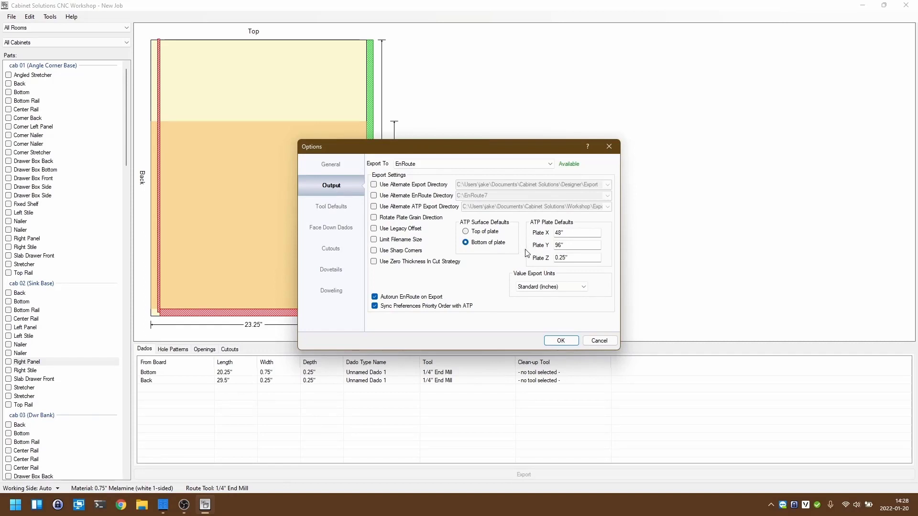
pyautogui.doubleClick(579, 259)
pyautogui.write('.75')
pyautogui.click(561, 341)
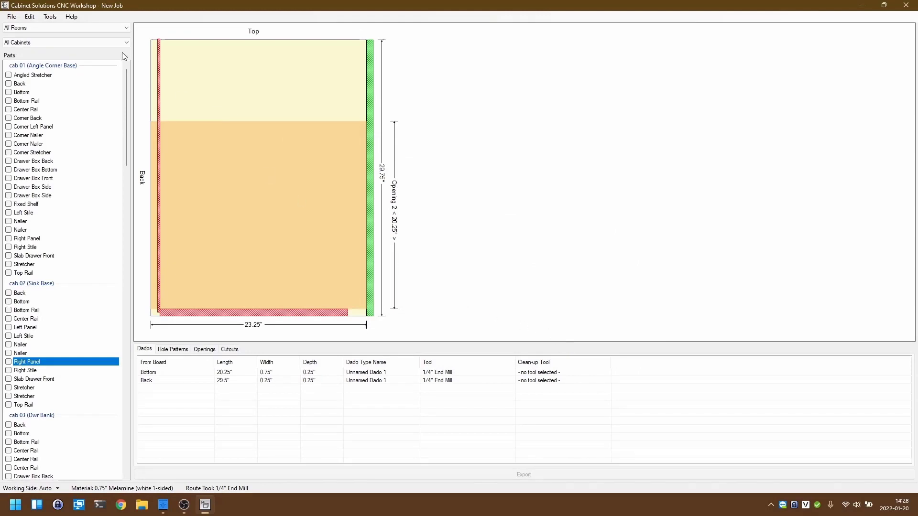
# - Select all parts of the types Left Panel, Right Panel, Bottom and Corner Left Panel across the job's cabinets
pyautogui.rightClick(30, 118)
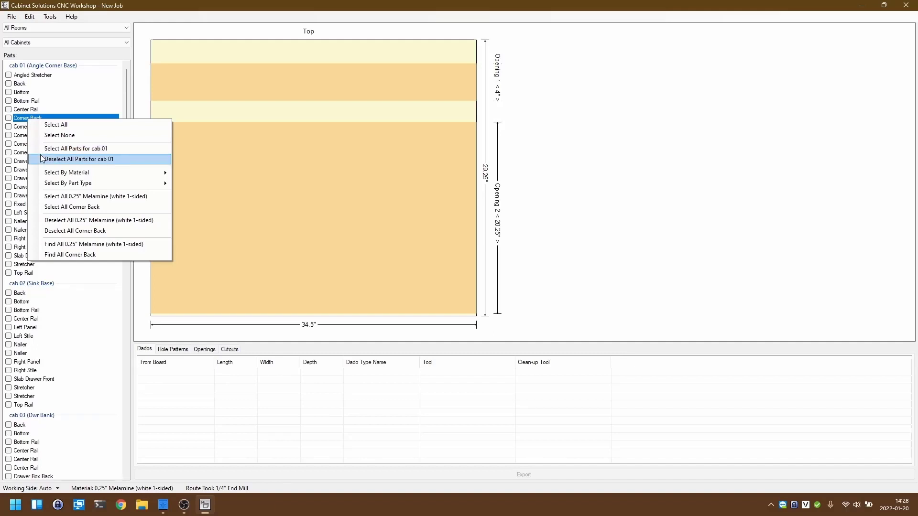
pyautogui.moveTo(42, 177)
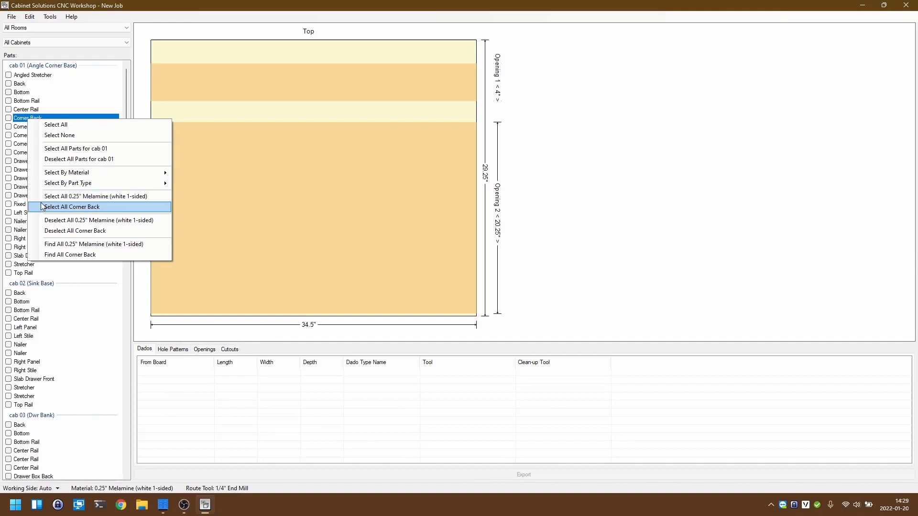
pyautogui.click(31, 18)
pyautogui.click(31, 17)
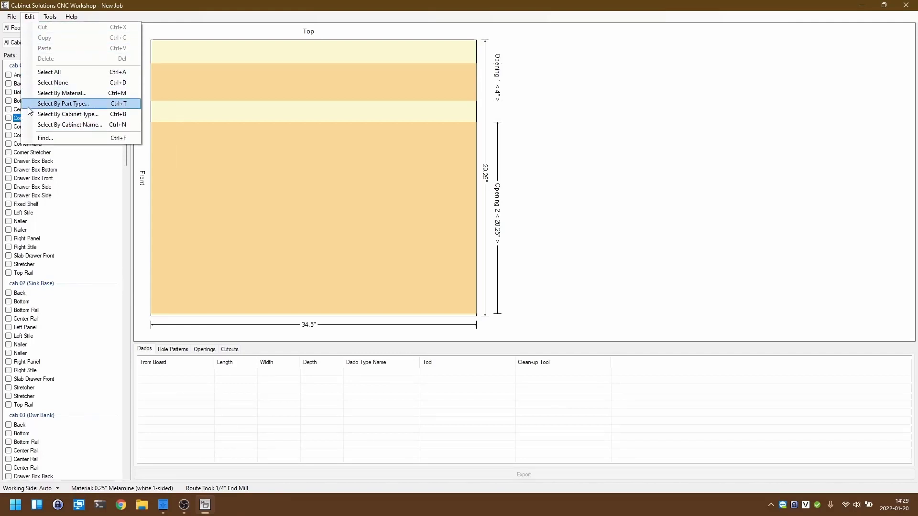
pyautogui.click(62, 104)
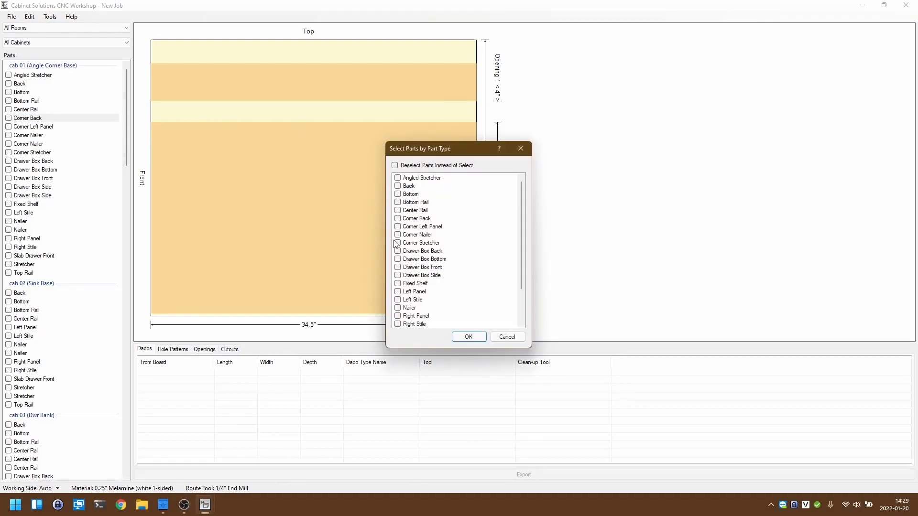
pyautogui.click(397, 292)
pyautogui.click(399, 317)
pyautogui.click(398, 194)
pyautogui.click(398, 227)
pyautogui.click(469, 337)
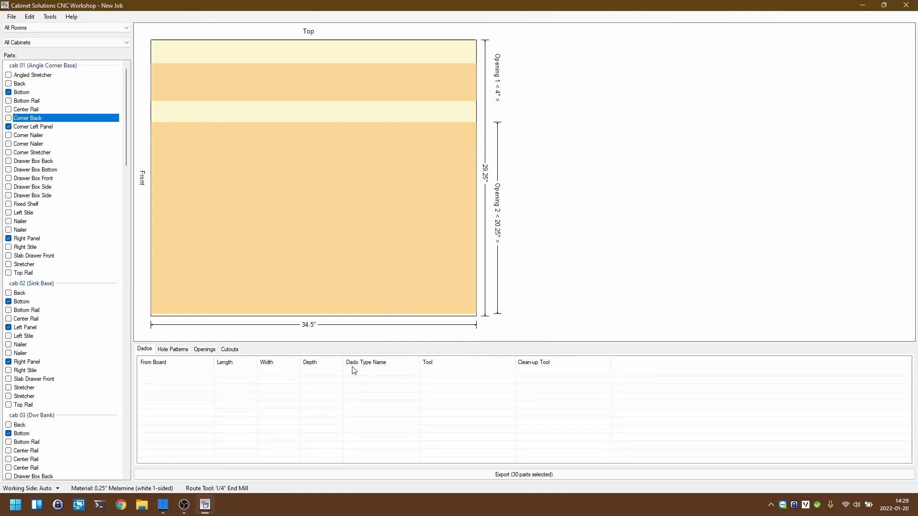
# - Export the selected parts to EnRoute and set the ATP design application there to Cabinet Solutions
pyautogui.click(376, 474)
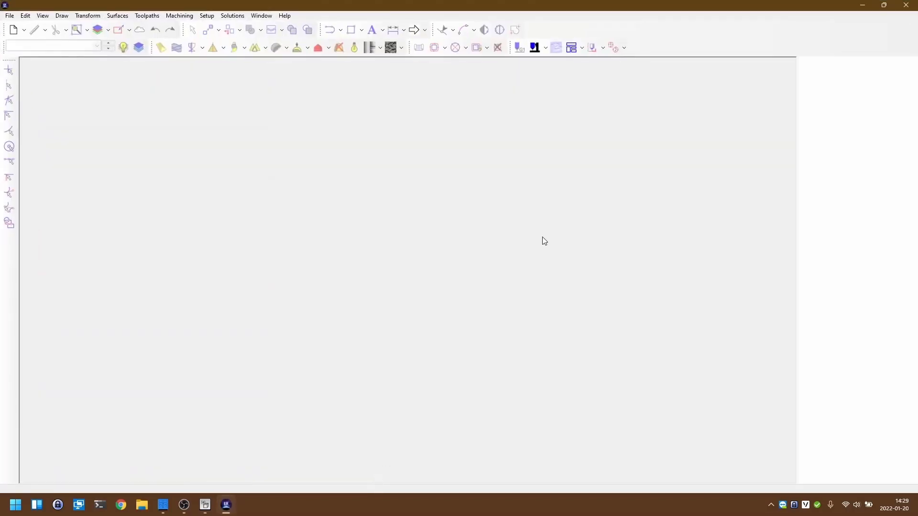
pyautogui.click(575, 50)
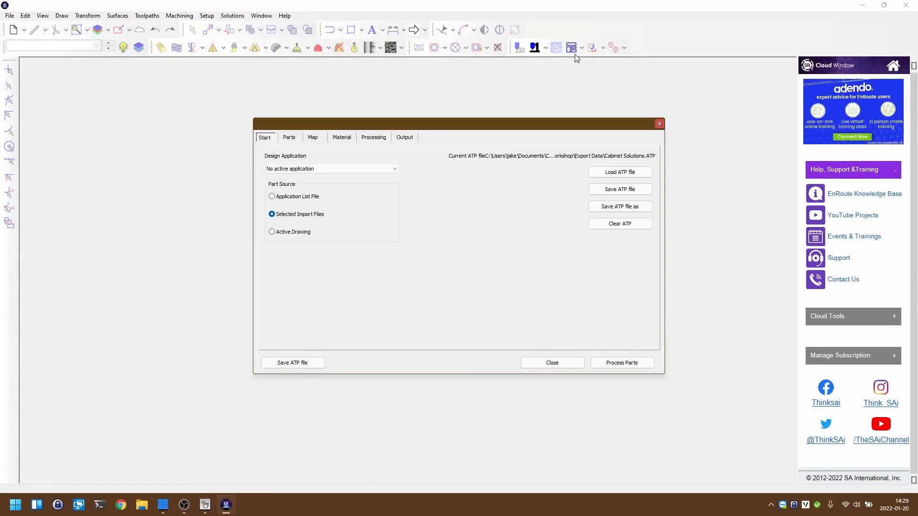
pyautogui.click(388, 169)
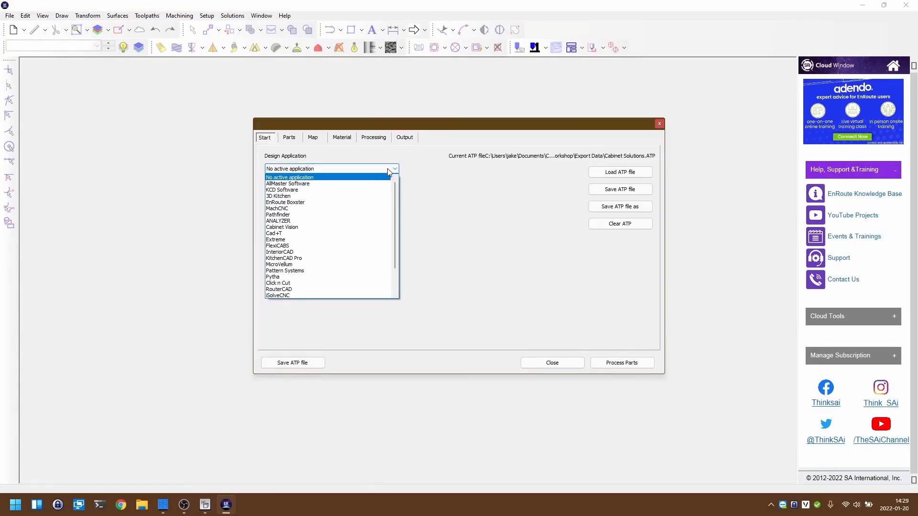
pyautogui.scroll(-2, 334, 250)
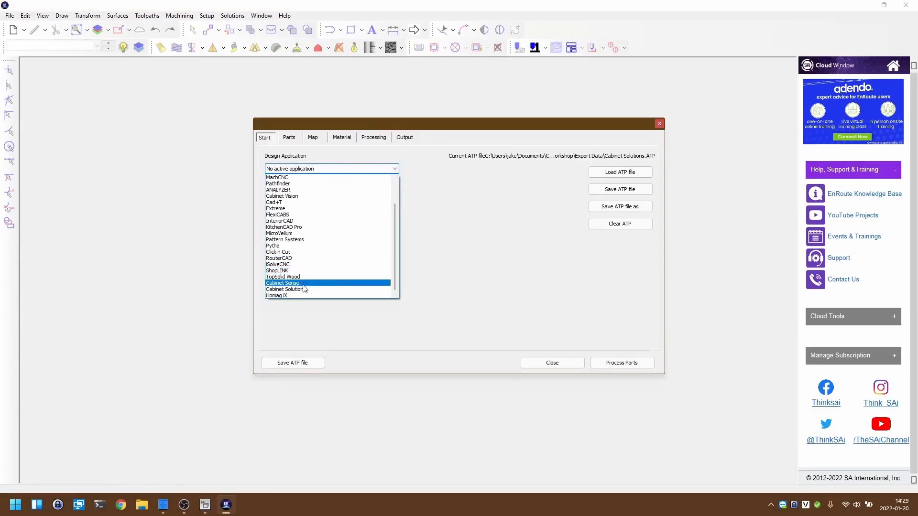
pyautogui.click(305, 290)
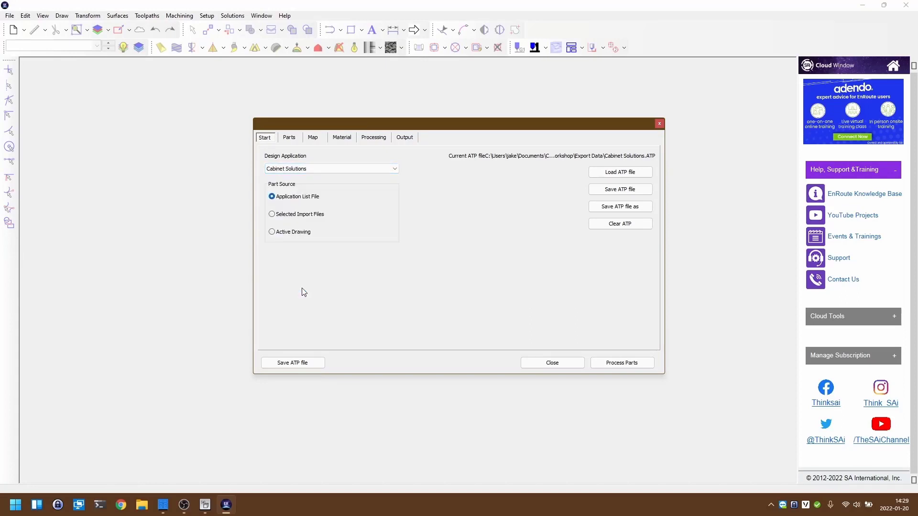
# - Add the 0.75 Melamine (white 1-sided) and 0.75 Red Oak Plywood CNCList text files of New Job to the ATP part list
pyautogui.click(289, 138)
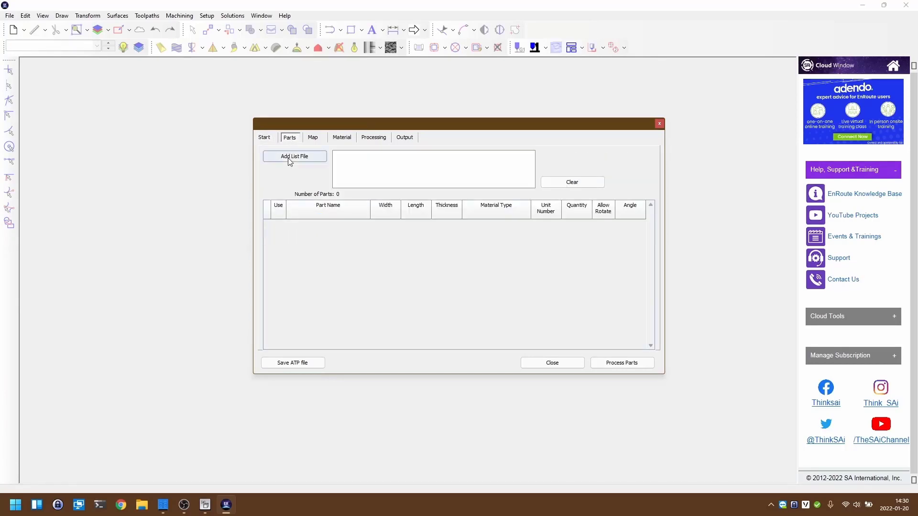
pyautogui.click(290, 158)
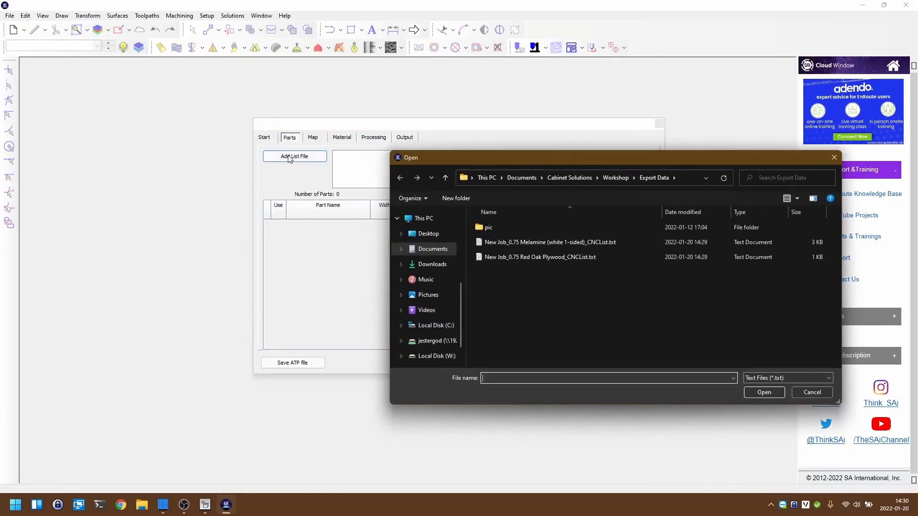
pyautogui.click(512, 242)
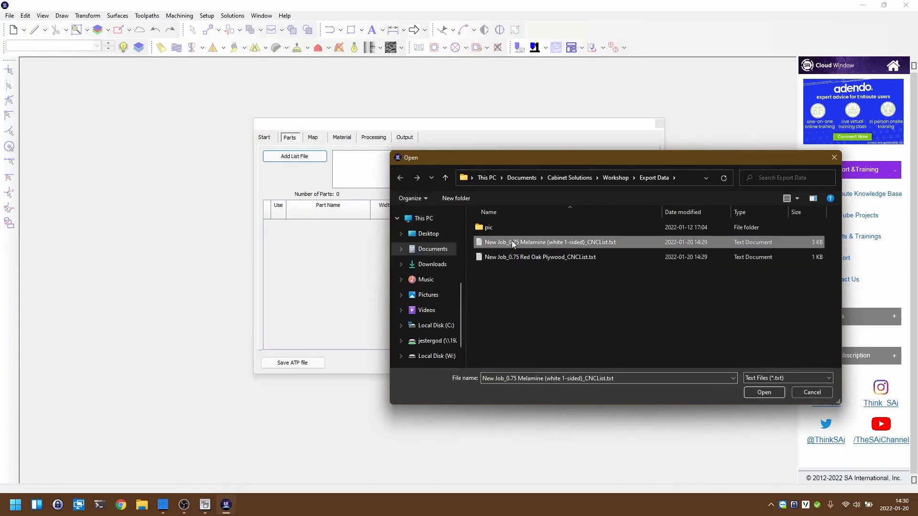
pyautogui.click(759, 394)
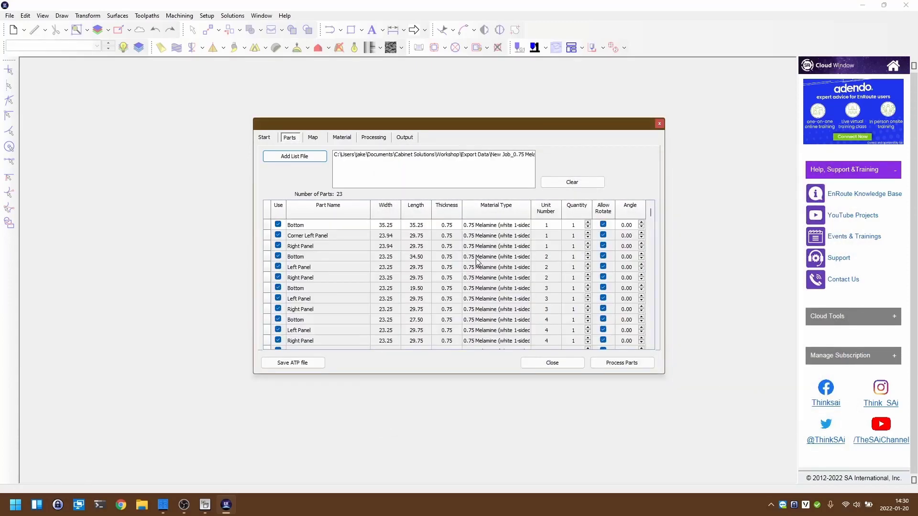
pyautogui.click(308, 158)
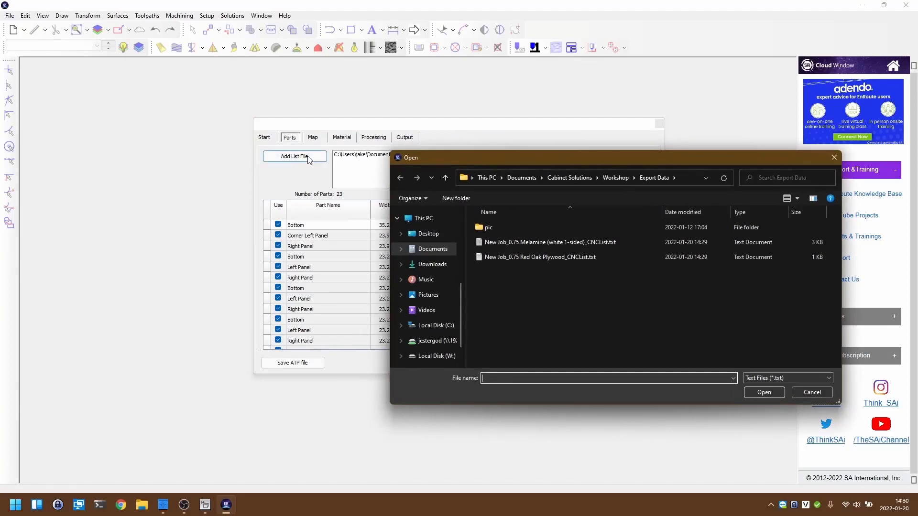
pyautogui.click(491, 260)
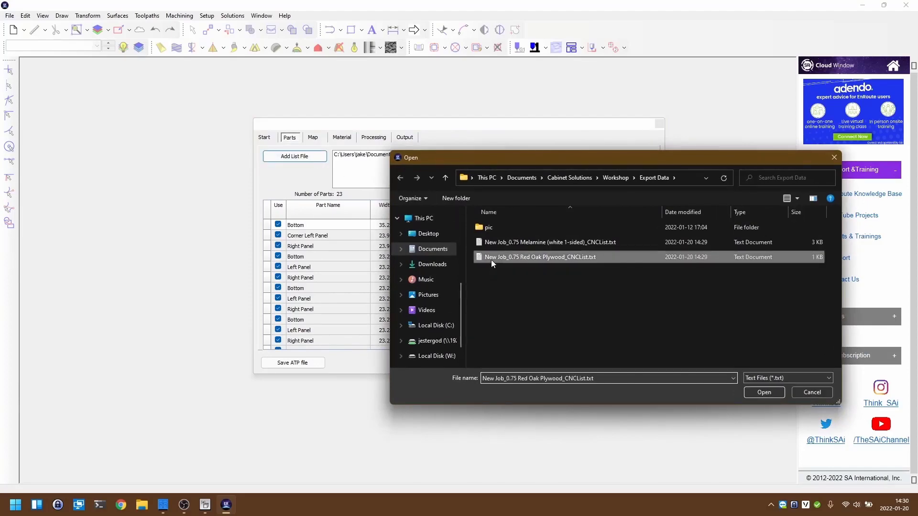
pyautogui.click(763, 393)
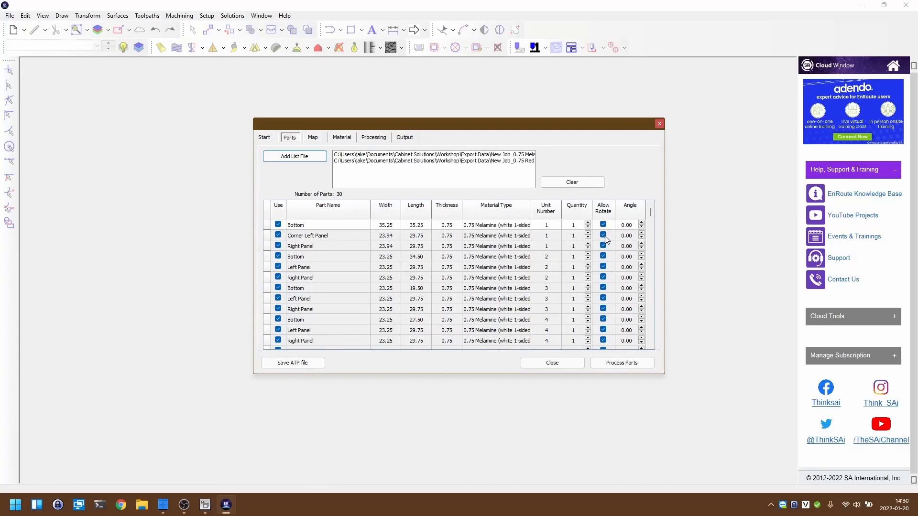
# - Review the listed parts' materials and rotation settings, then the layer strategies, sheet sizes and nesting parameters
pyautogui.scroll(-3, 605, 239)
pyautogui.scroll(-4, 605, 241)
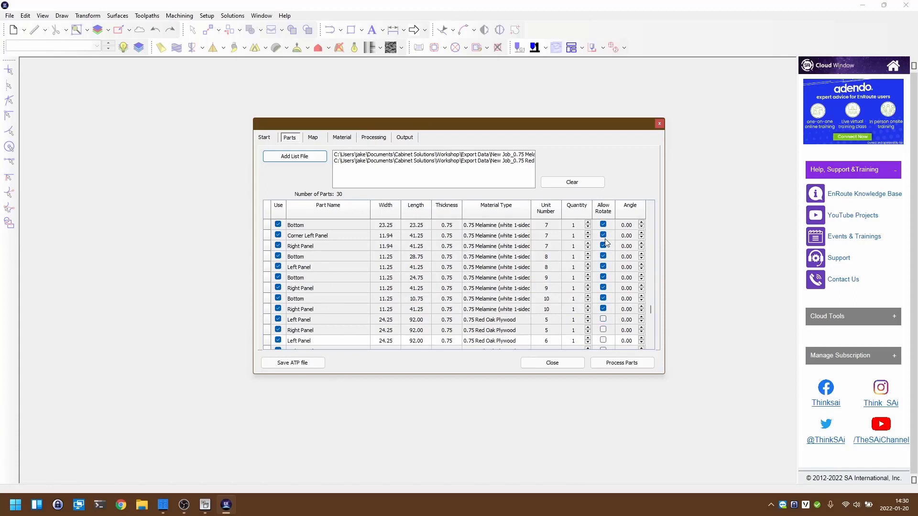
pyautogui.scroll(-4, 605, 242)
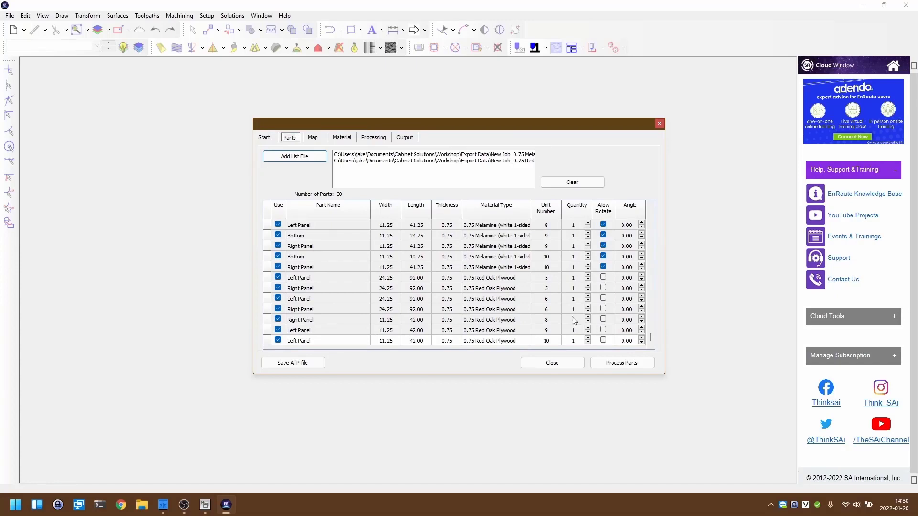
pyautogui.click(313, 138)
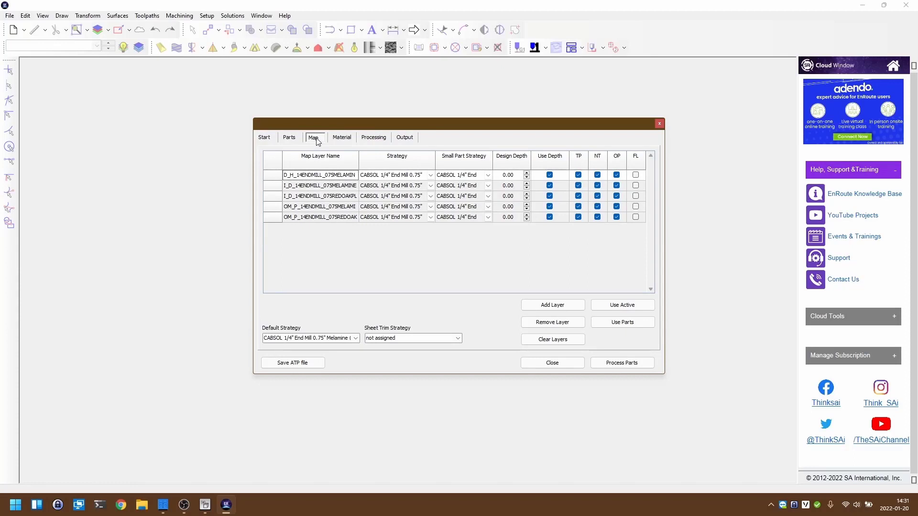
pyautogui.click(348, 138)
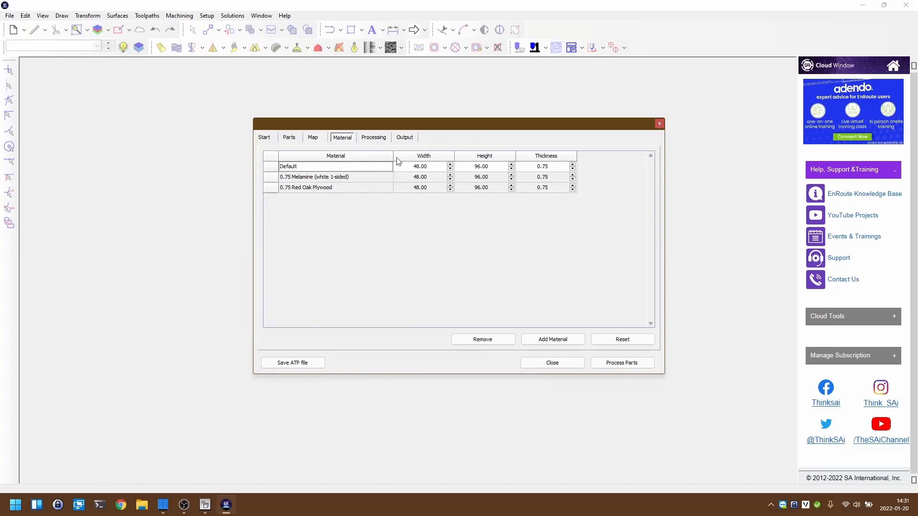
pyautogui.click(374, 139)
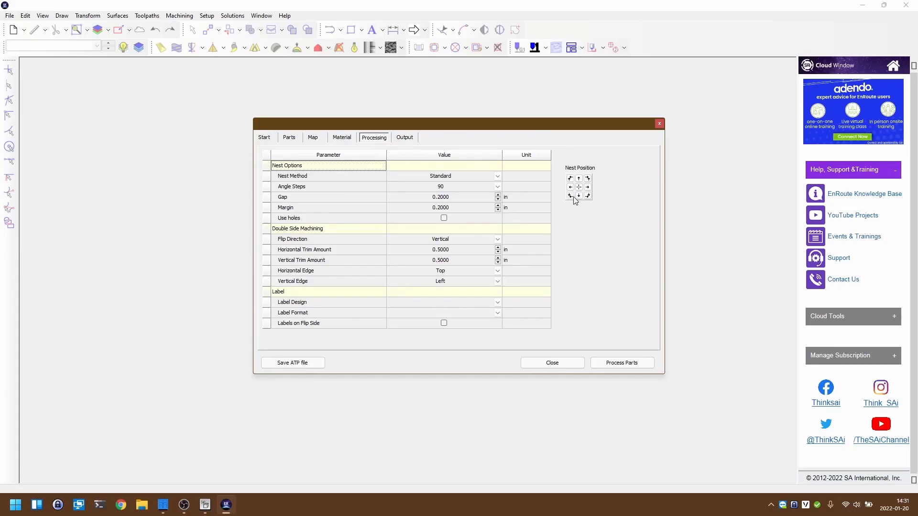
# - Check the ATP output settings and process the listed parts into nested sheets and machine output files
pyautogui.click(405, 137)
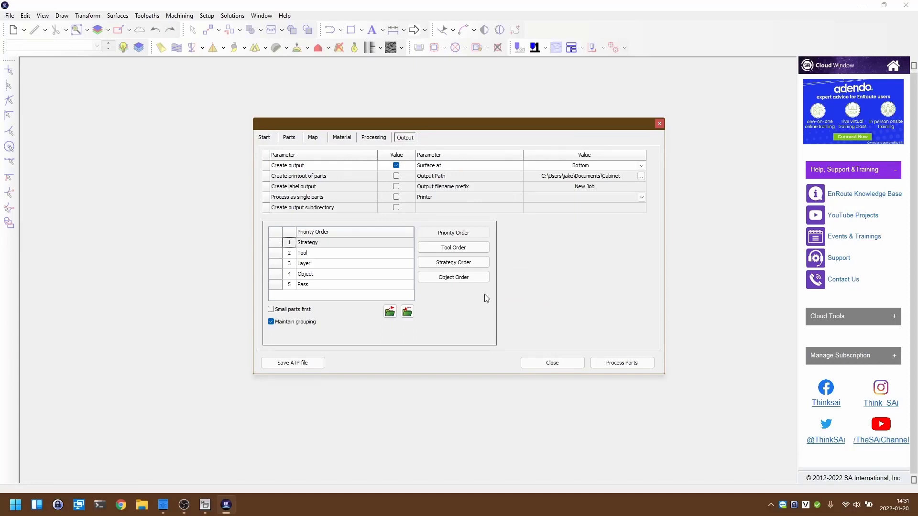
pyautogui.click(621, 364)
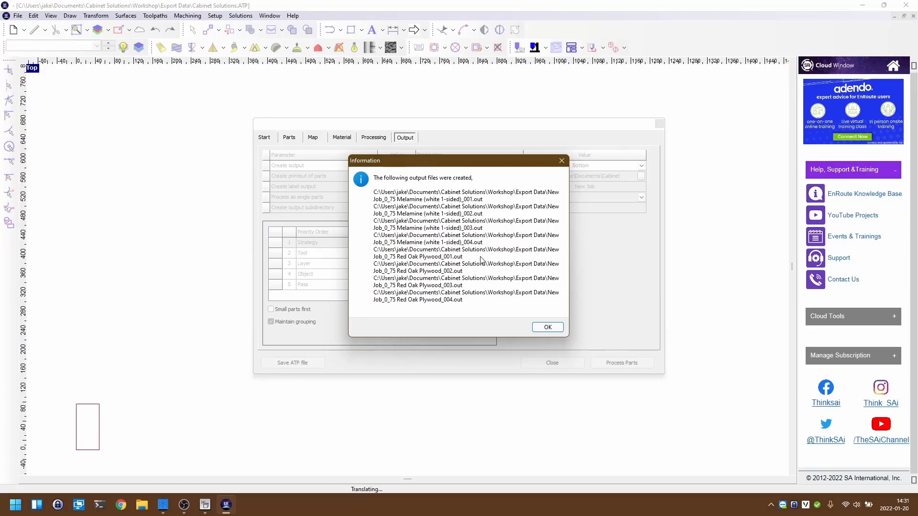
pyautogui.click(545, 330)
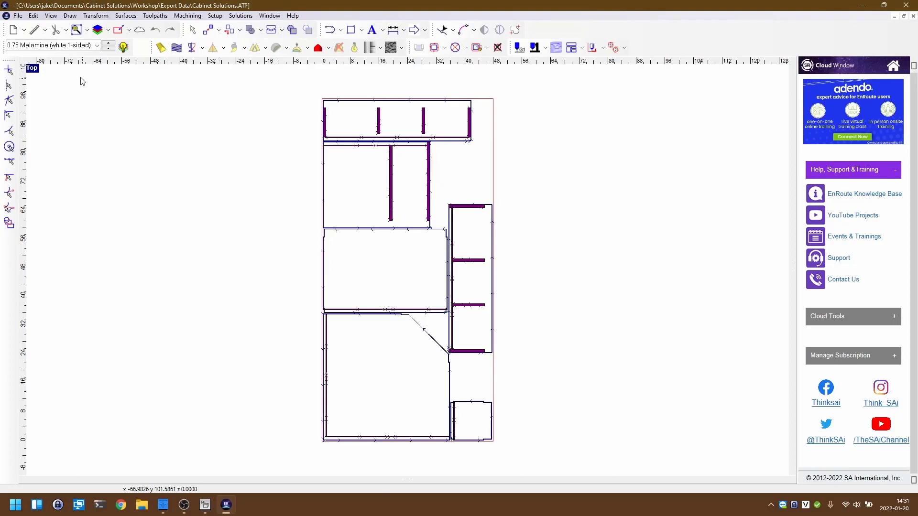
# - Step through the nested 0.75 Melamine and 0.75 Red Oak Plywood sheets to examine how the parts are laid out
pyautogui.click(110, 47)
pyautogui.click(110, 47)
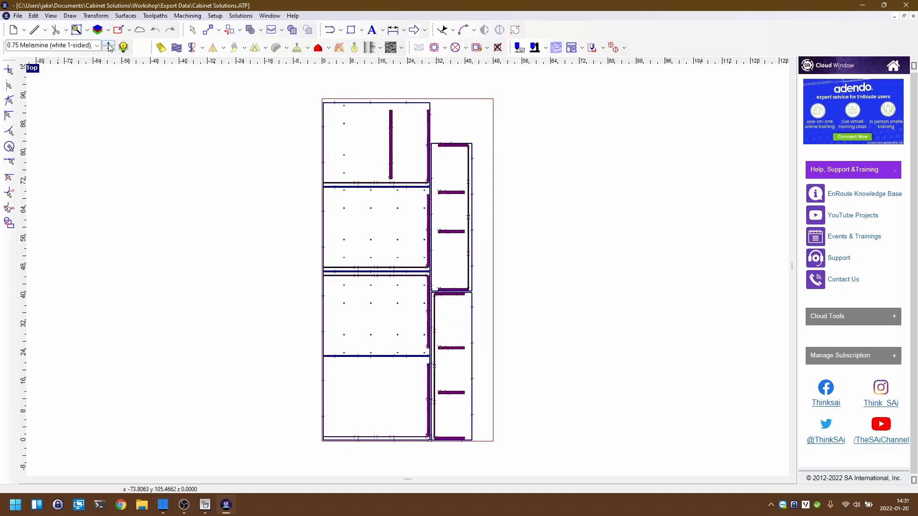
pyautogui.click(110, 47)
pyautogui.click(110, 47)
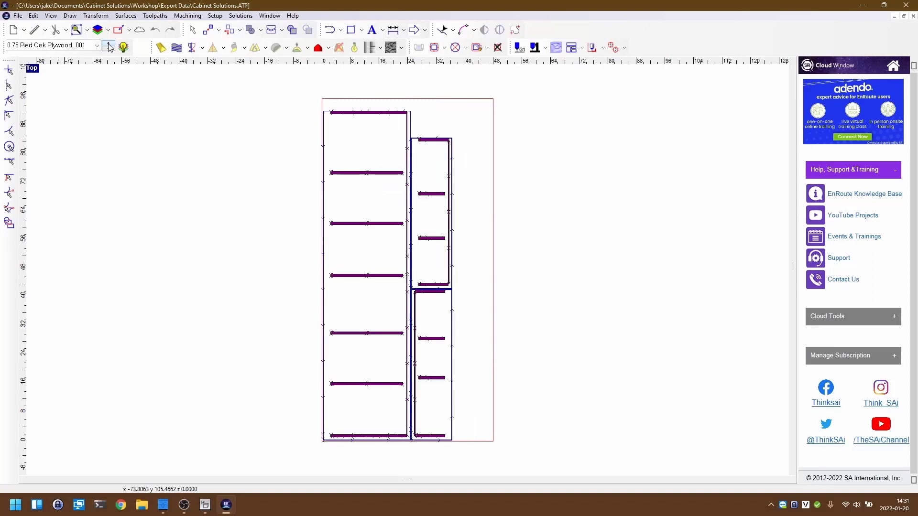
pyautogui.click(110, 47)
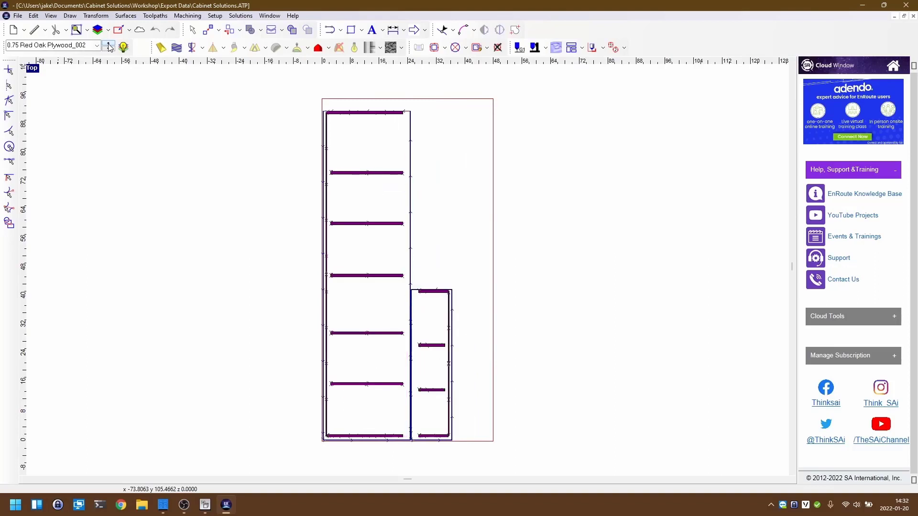
pyautogui.click(110, 47)
pyautogui.click(110, 47)
pyautogui.click(110, 47)
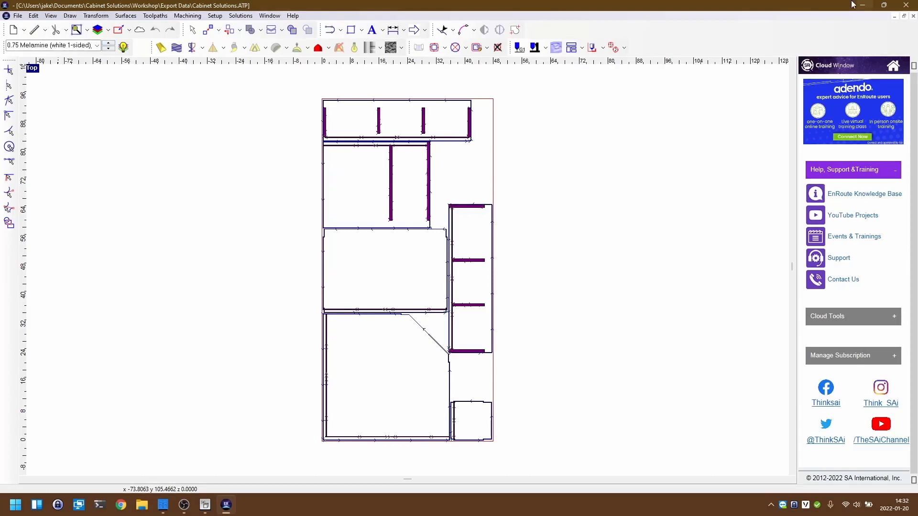
# - Close EnRoute without saving the Cabinet Solutions output file, and open Documents\Cabinet Solutions\Workshop\Export Data in File Explorer
pyautogui.click(910, 4)
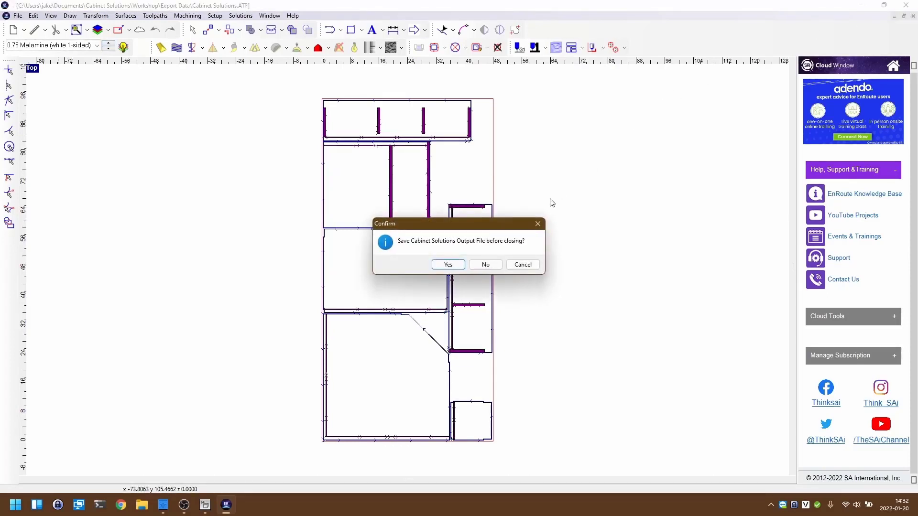
pyautogui.click(485, 265)
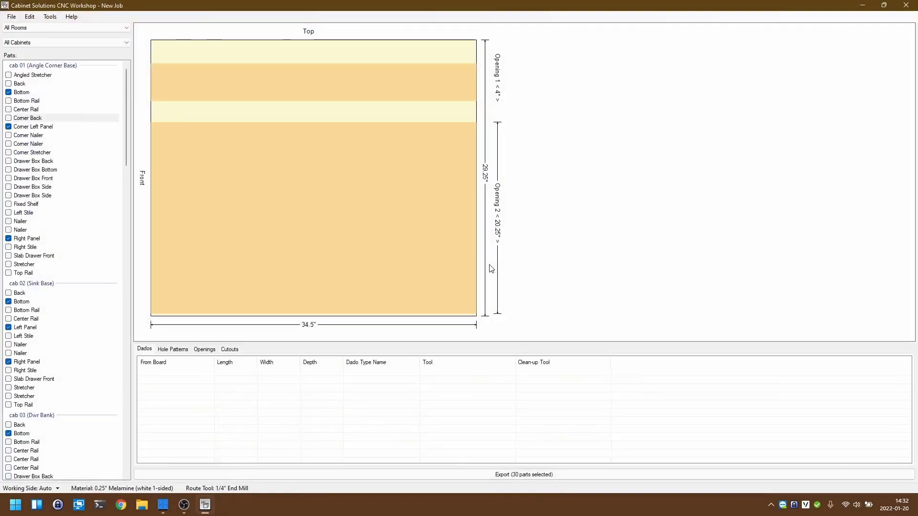
pyautogui.click(142, 506)
pyautogui.doubleClick(606, 112)
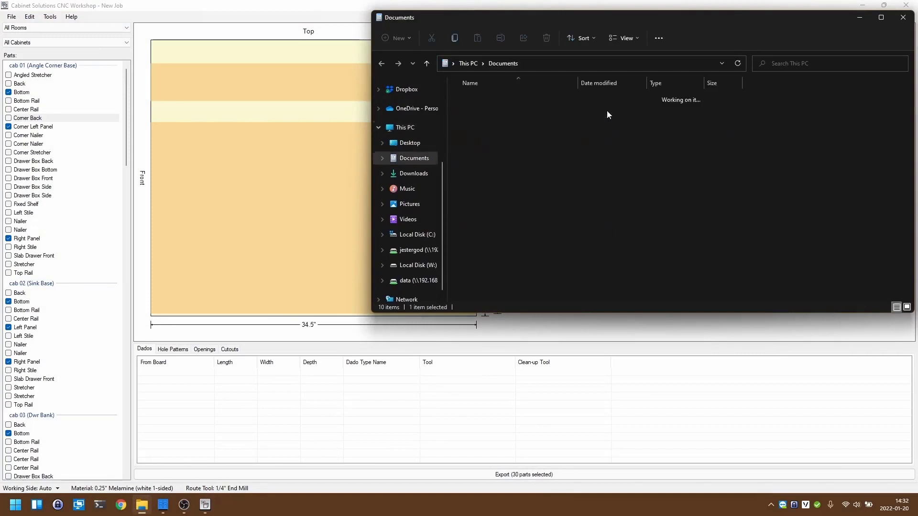
pyautogui.doubleClick(476, 145)
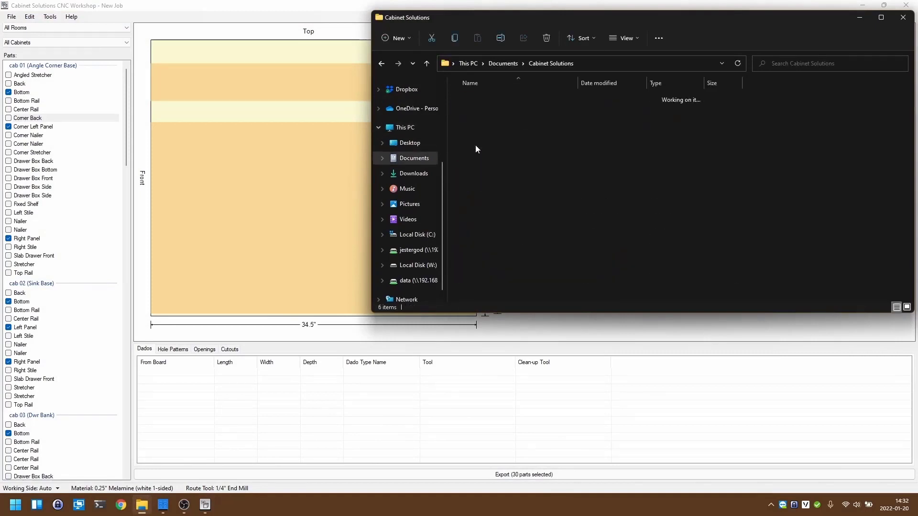
pyautogui.doubleClick(468, 145)
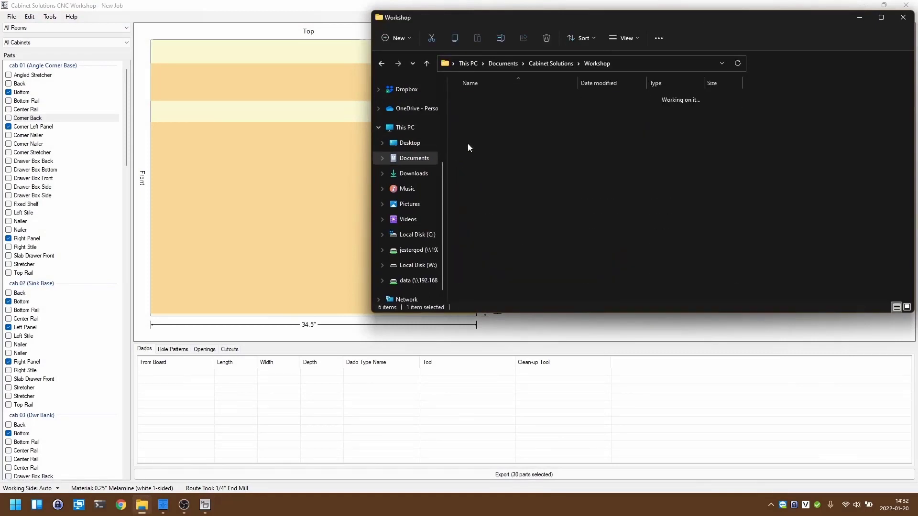
pyautogui.click(471, 112)
pyautogui.doubleClick(470, 113)
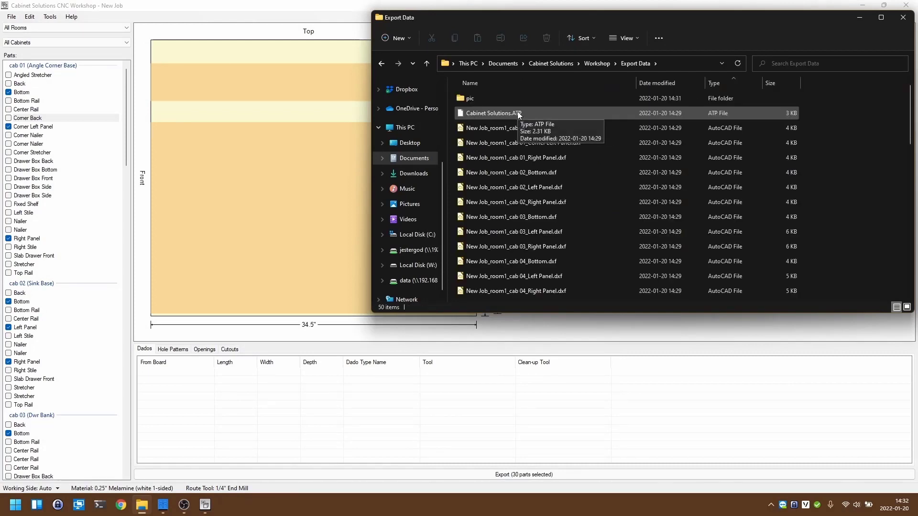
# - Look over the exported files in the Export Data folder and sort them by name
pyautogui.scroll(-1, 574, 175)
pyautogui.scroll(-1, 575, 175)
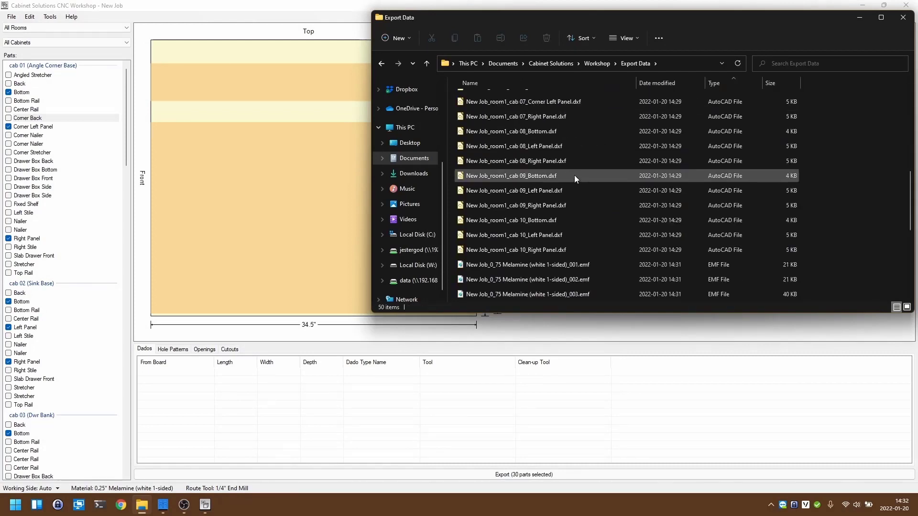
pyautogui.scroll(2, 629, 144)
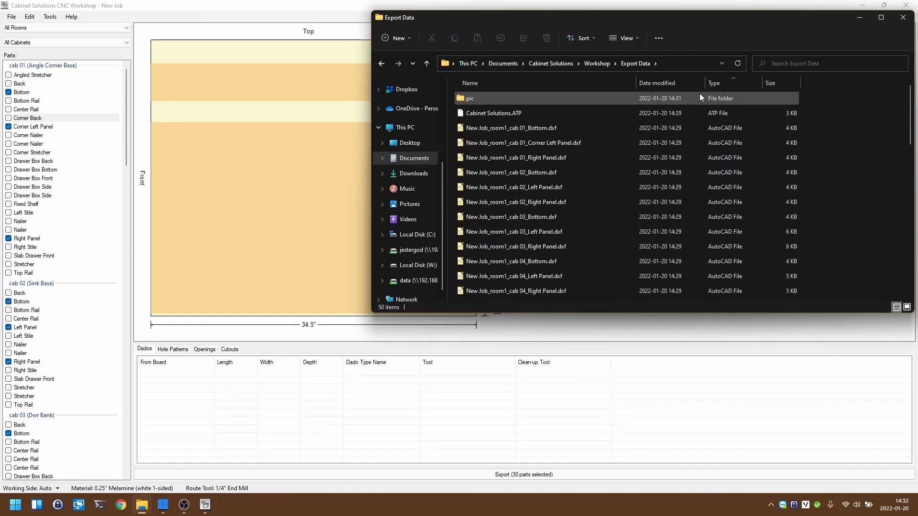
pyautogui.click(572, 84)
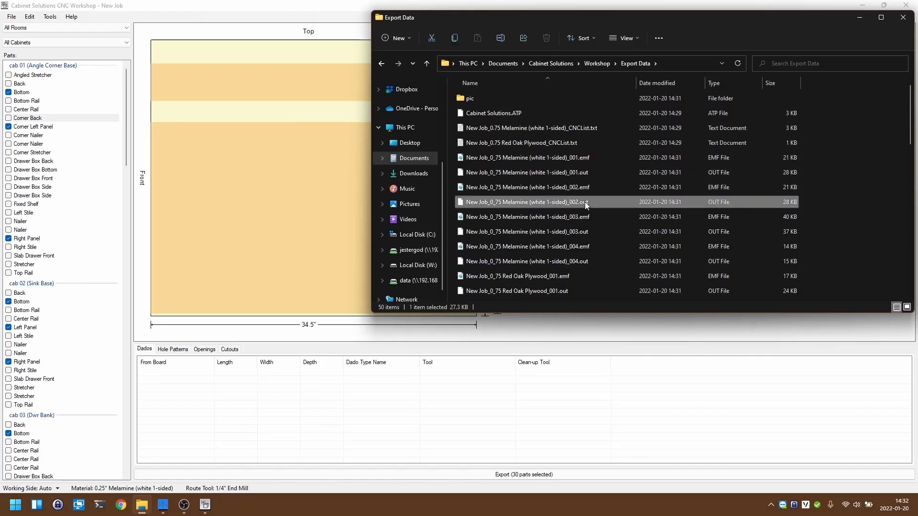
# - Select the .out files 001 to 004 for both Melamine (white 1-sided) and Red Oak Plywood, and look over the remaining DXF files
pyautogui.click(581, 174)
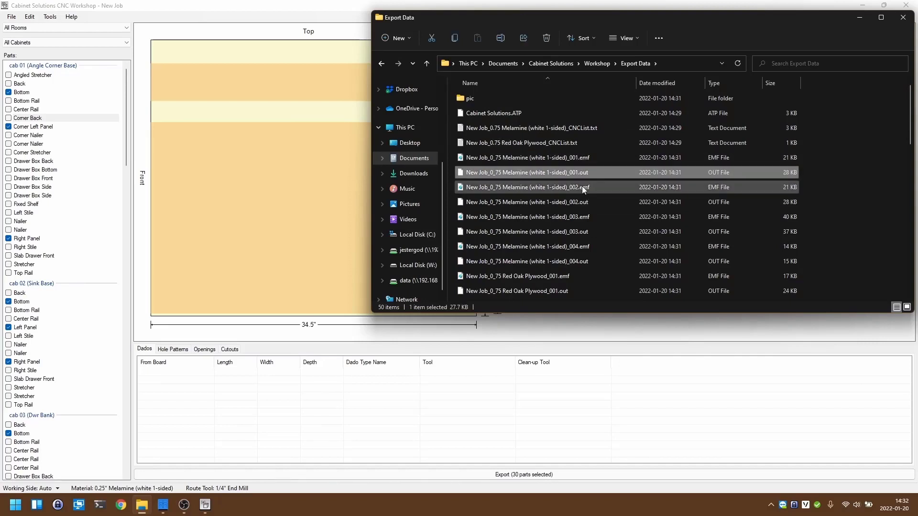
pyautogui.keyDown('ctrl'); pyautogui.click(581, 202); pyautogui.keyUp('ctrl')
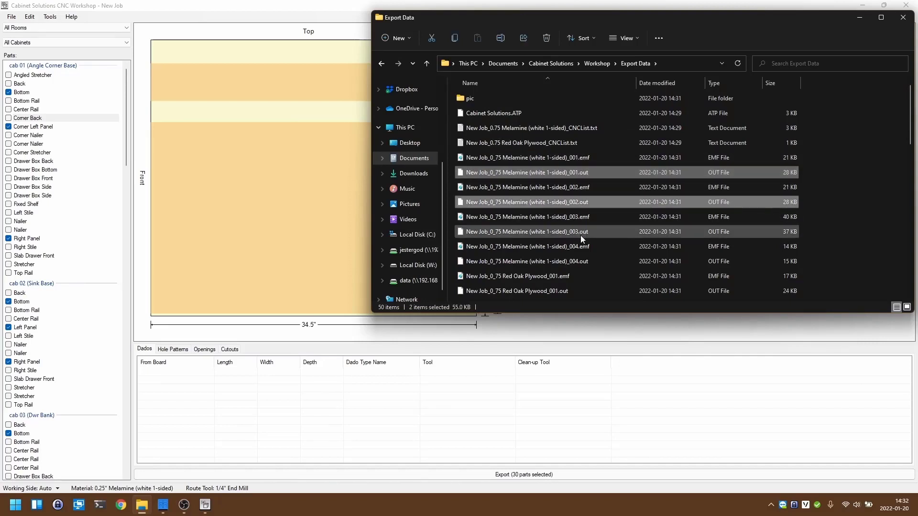
pyautogui.keyDown('ctrl'); pyautogui.click(581, 233); pyautogui.keyUp('ctrl')
pyautogui.keyDown('ctrl'); pyautogui.click(578, 262); pyautogui.keyUp('ctrl')
pyautogui.keyDown('ctrl'); pyautogui.click(563, 291); pyautogui.keyUp('ctrl')
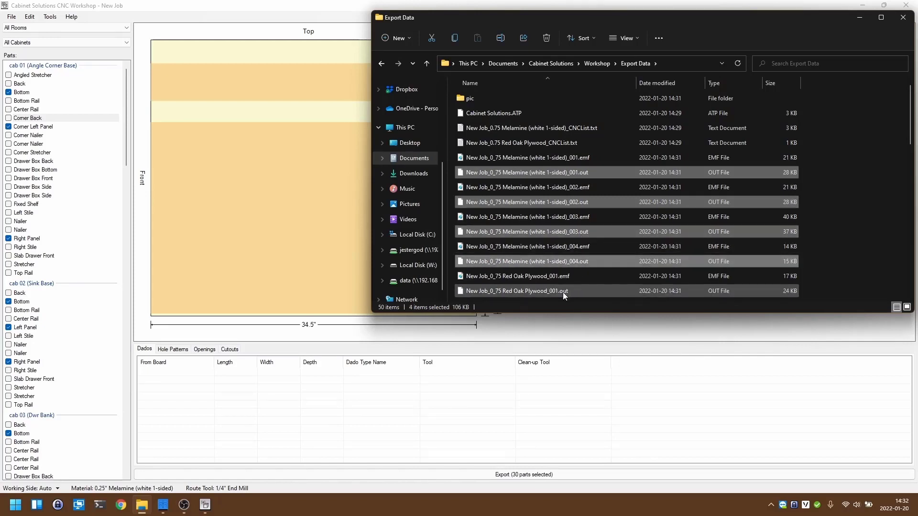
pyautogui.scroll(-3, 595, 249)
pyautogui.keyDown('ctrl'); pyautogui.click(565, 235); pyautogui.keyUp('ctrl')
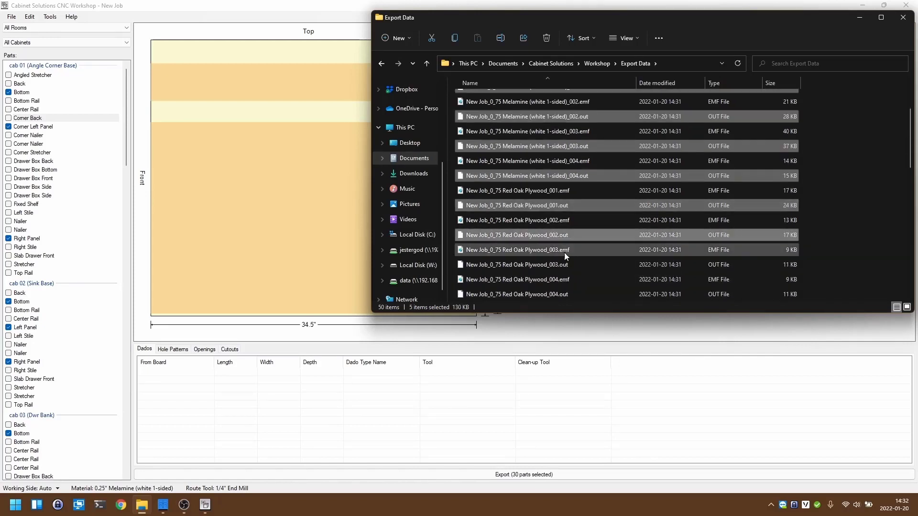
pyautogui.keyDown('ctrl'); pyautogui.click(564, 264); pyautogui.keyUp('ctrl')
pyautogui.keyDown('ctrl'); pyautogui.click(564, 294); pyautogui.keyUp('ctrl')
pyautogui.scroll(-3, 590, 222)
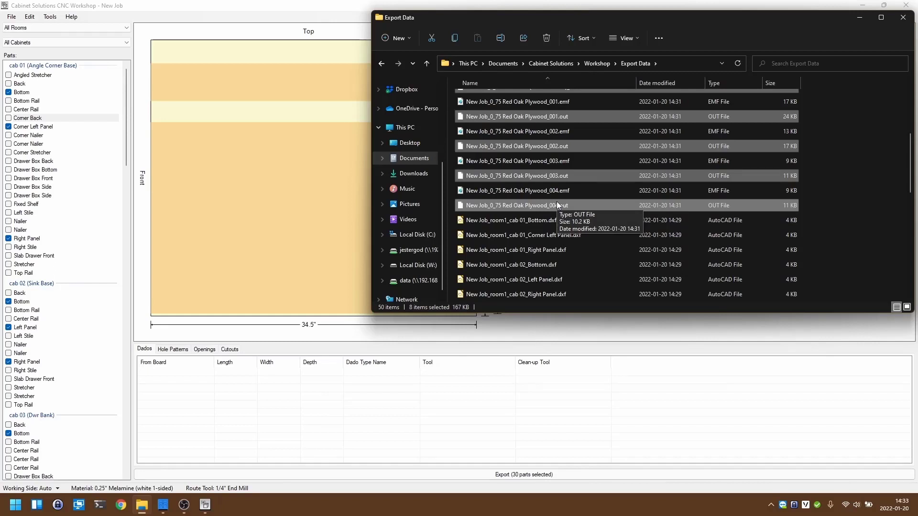
pyautogui.scroll(-8, 555, 230)
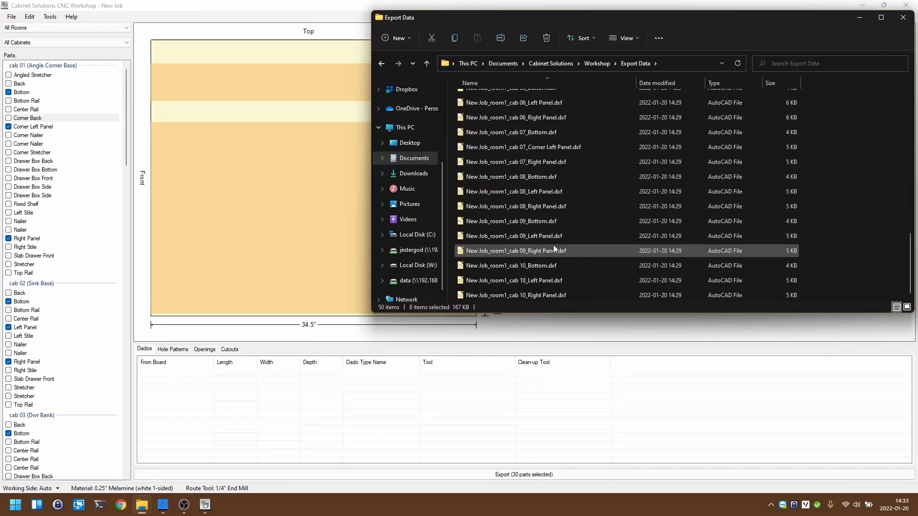